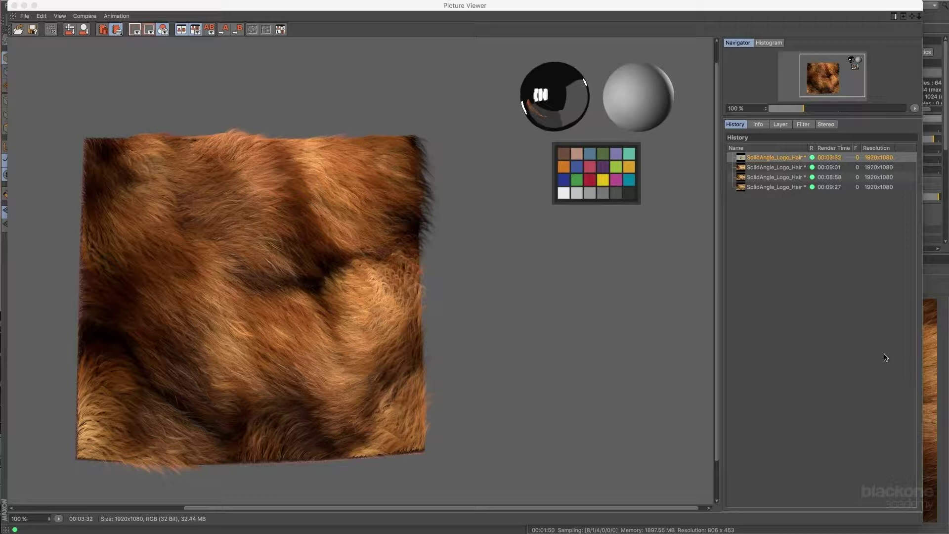
Compare the 00:09:01, 00:08:58 and 00:09:27 fur renders from history, then close the Picture Viewer
right_click(369, 322)
click(373, 305)
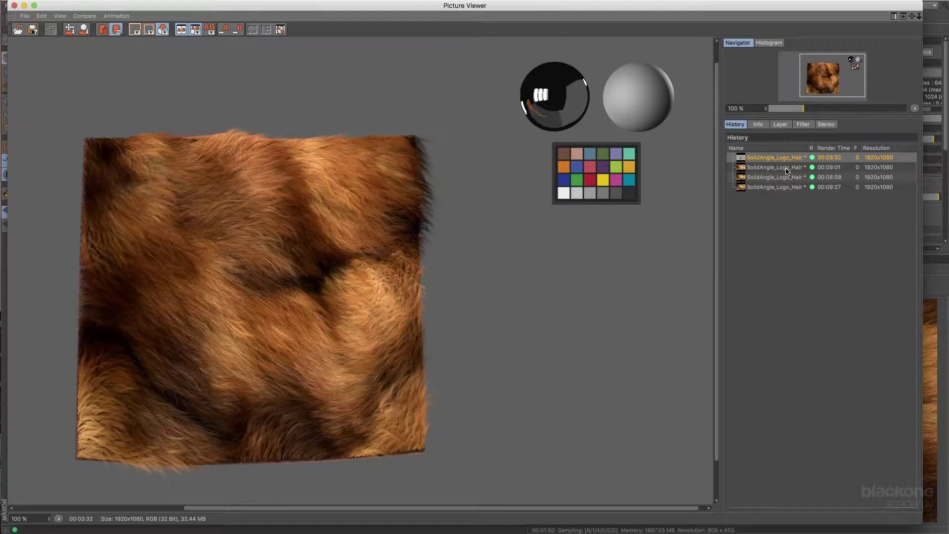
click(787, 168)
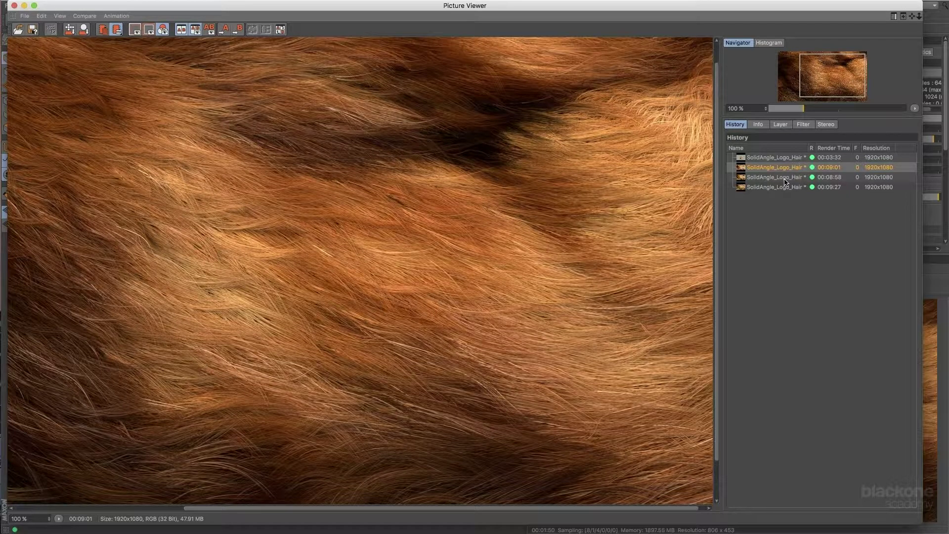
click(786, 179)
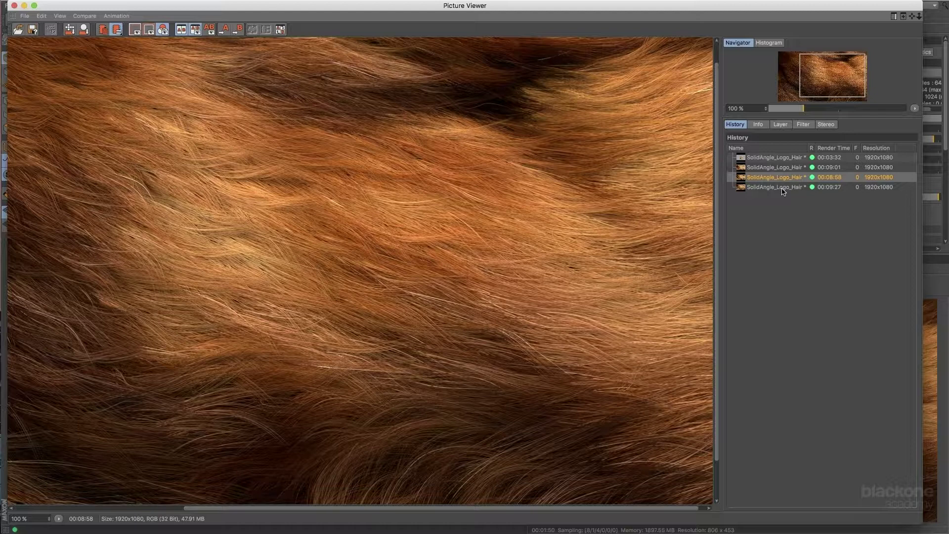
click(783, 188)
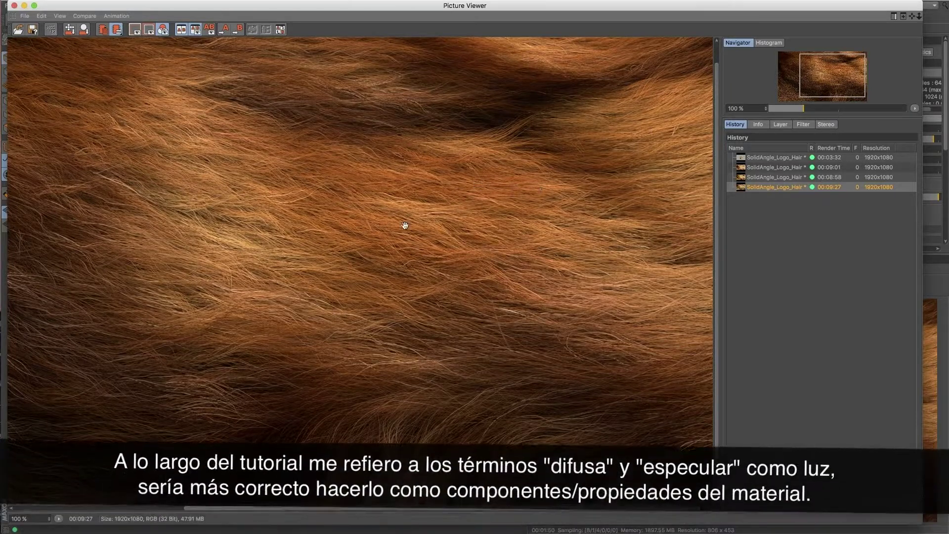
drag(402, 225, 375, 233)
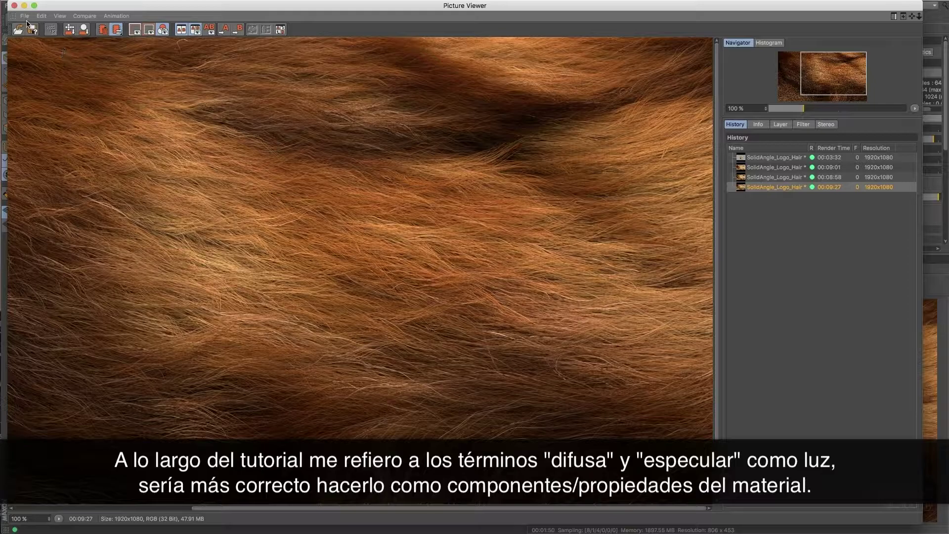
click(14, 6)
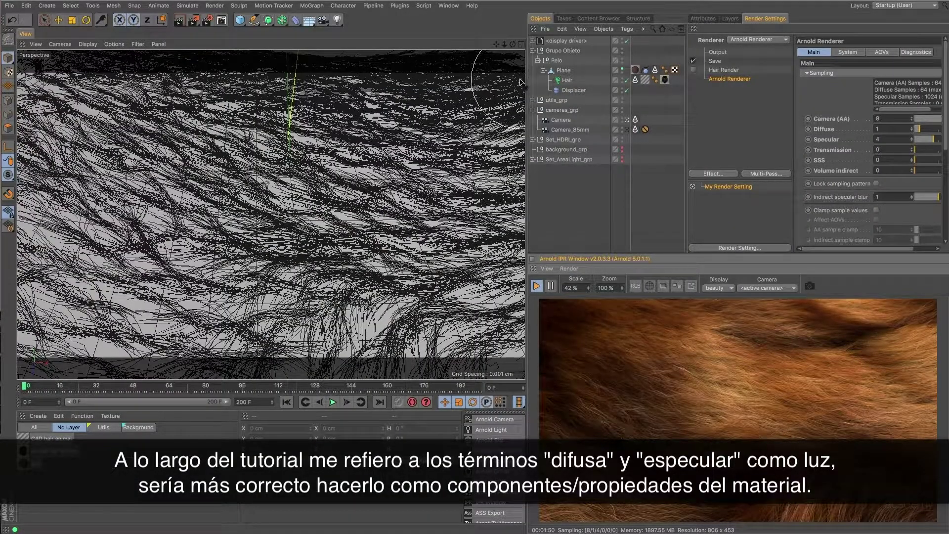
Switch to the wide camera, inspect the Displacer's Noise shading, and disable the Hair object
click(628, 129)
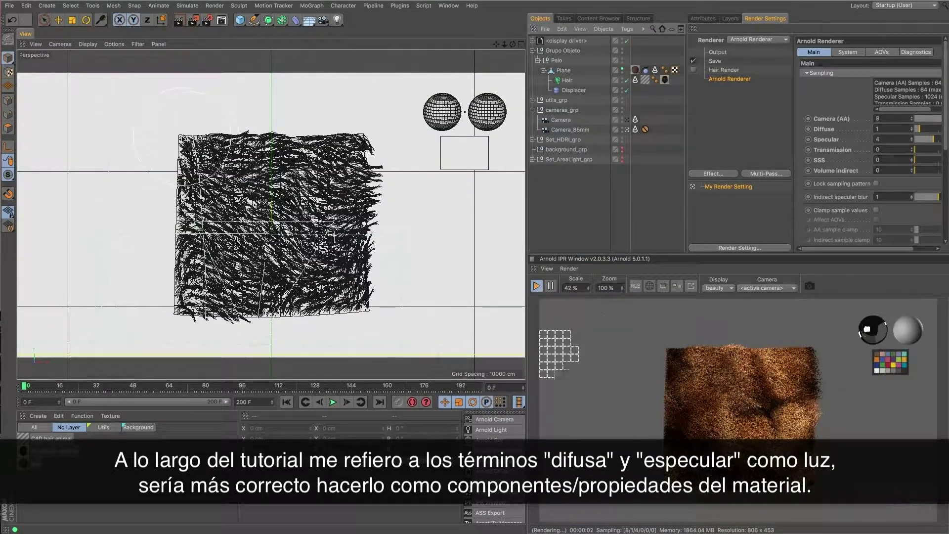
click(563, 72)
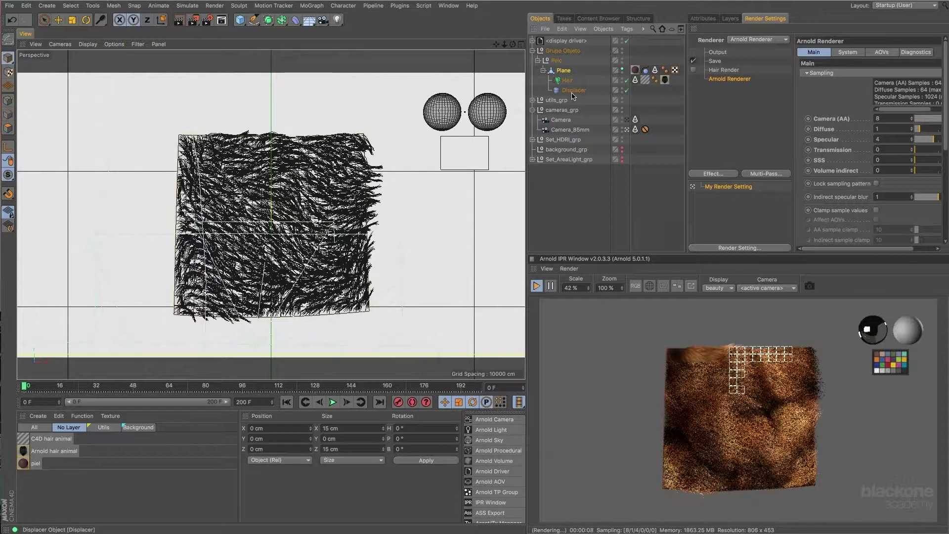
click(572, 92)
click(703, 19)
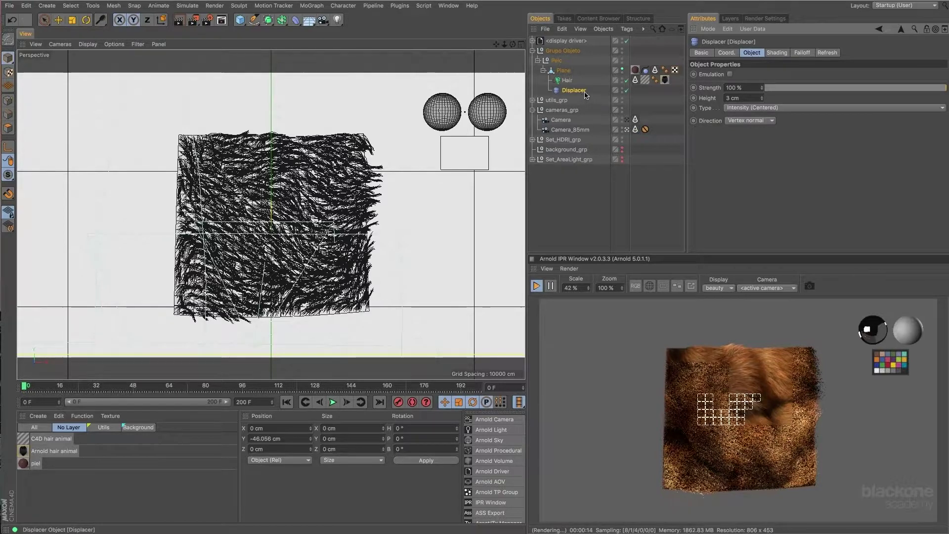
click(776, 52)
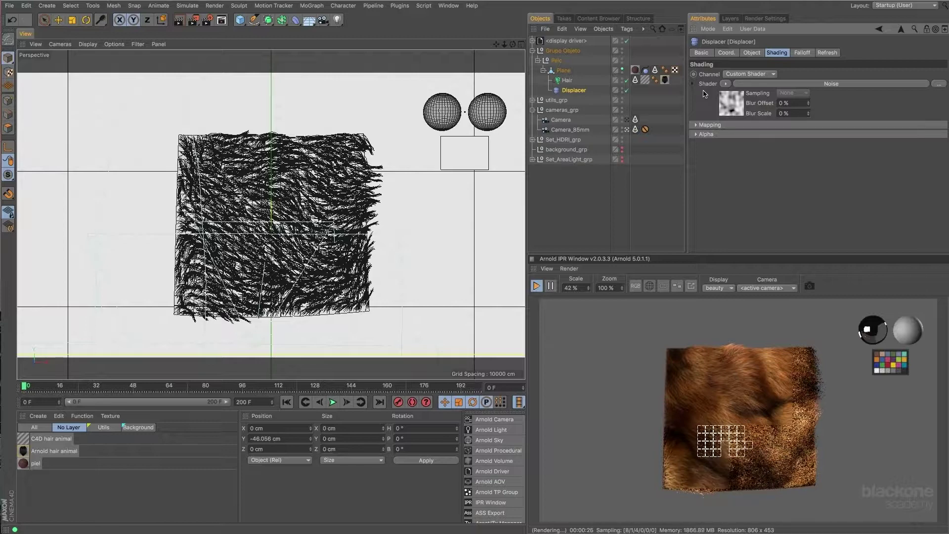
click(625, 82)
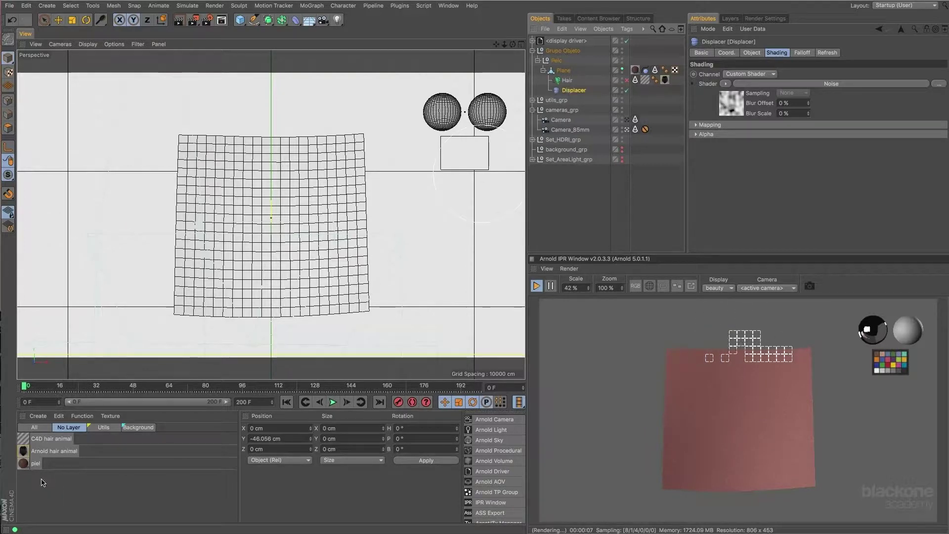
Open the piel material's shader network and rearrange its image, bump2d and color_correct nodes
double_click(24, 464)
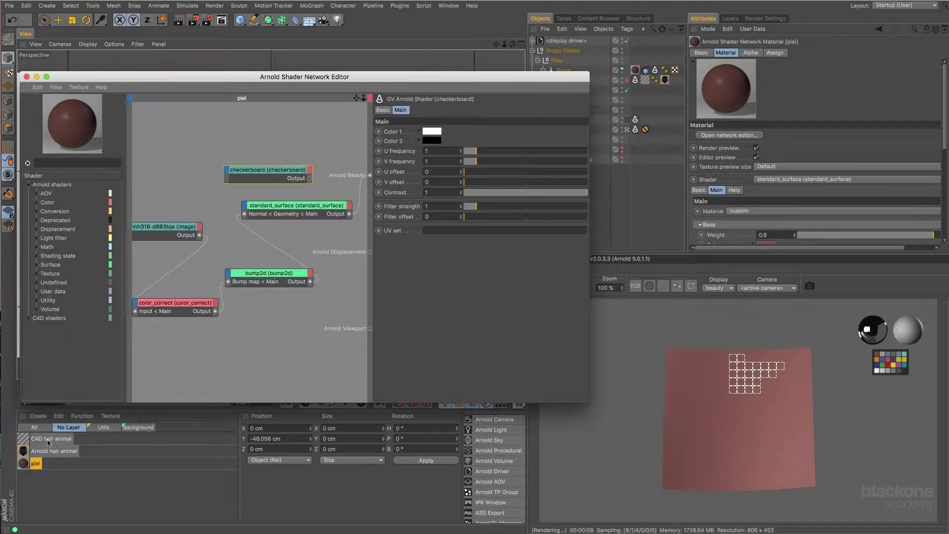
drag(181, 232, 198, 231)
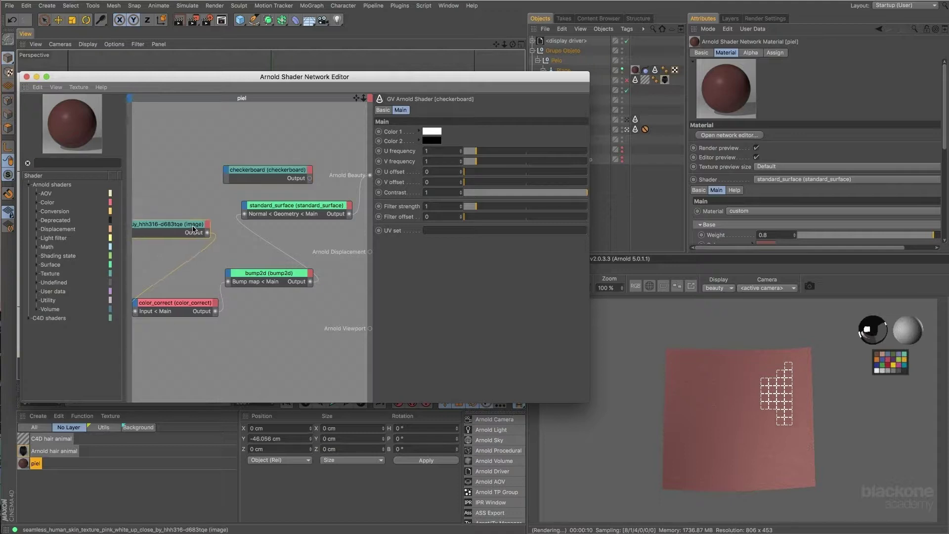
drag(269, 273, 280, 257)
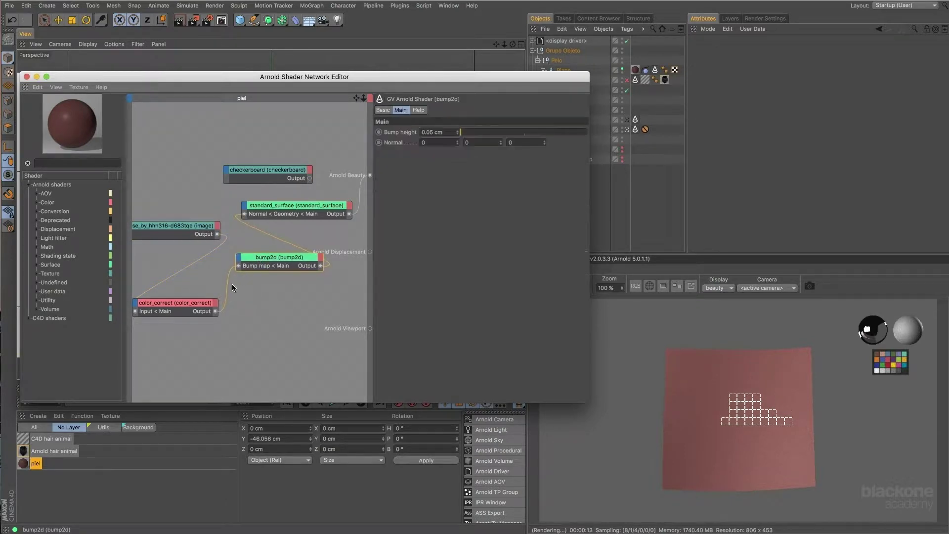
drag(196, 305, 216, 289)
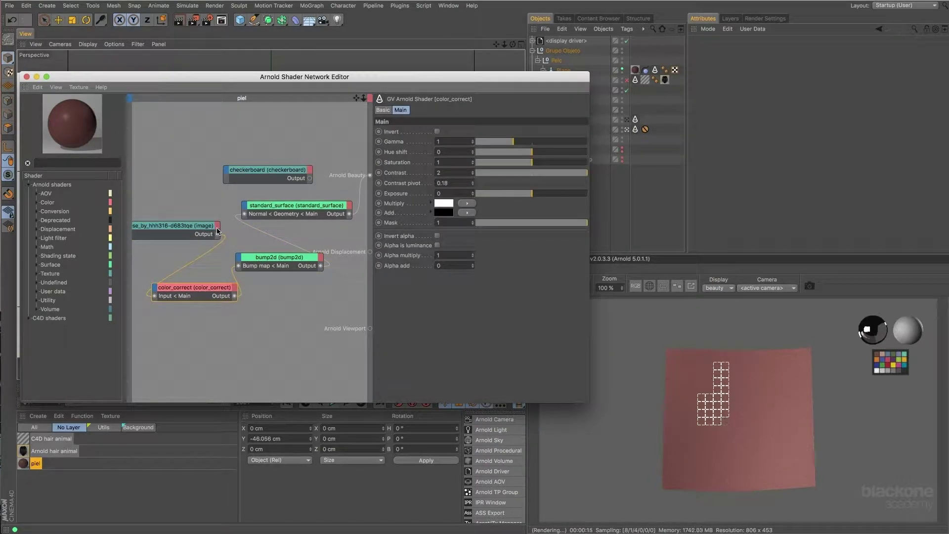
click(630, 123)
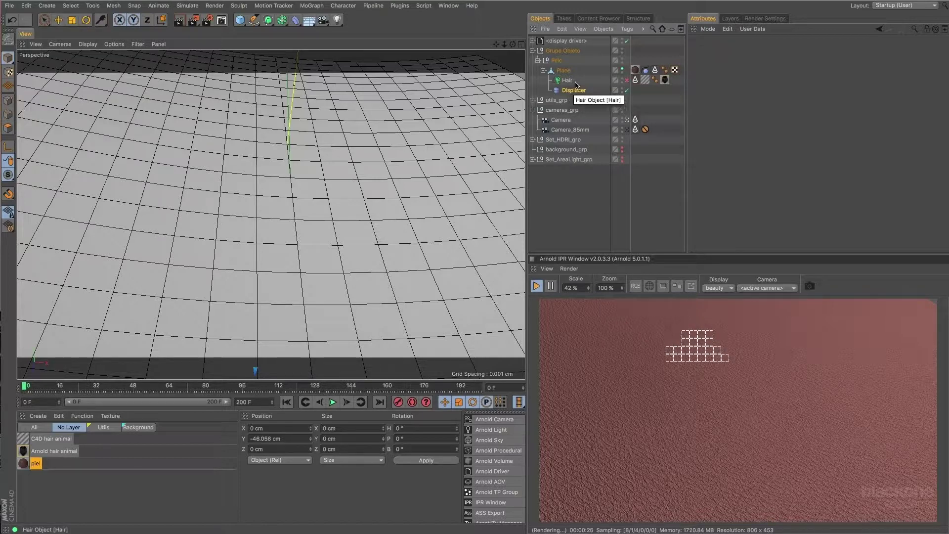
Re-enable the Hair object, view its 200000-hair settings, and return to the editor camera
click(567, 75)
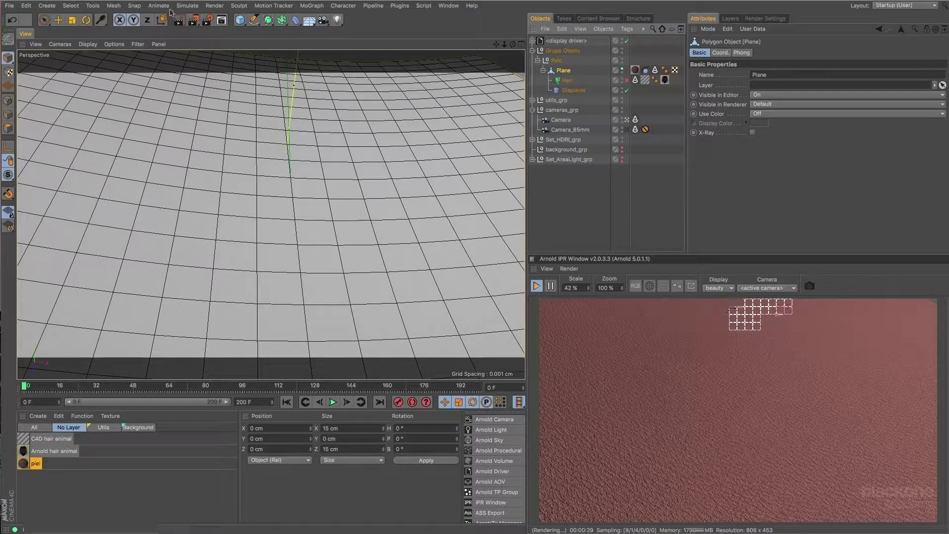
click(152, 7)
mouse_move(194, 68)
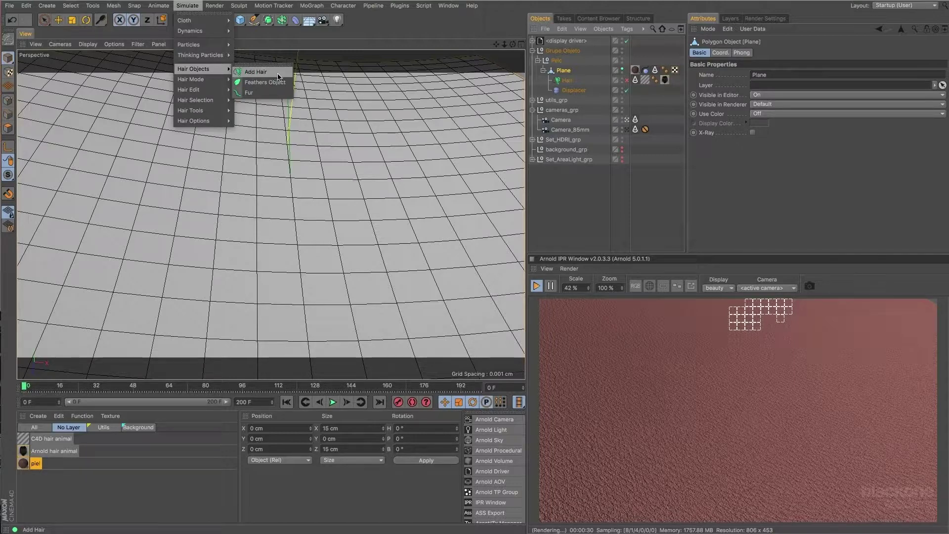
click(568, 81)
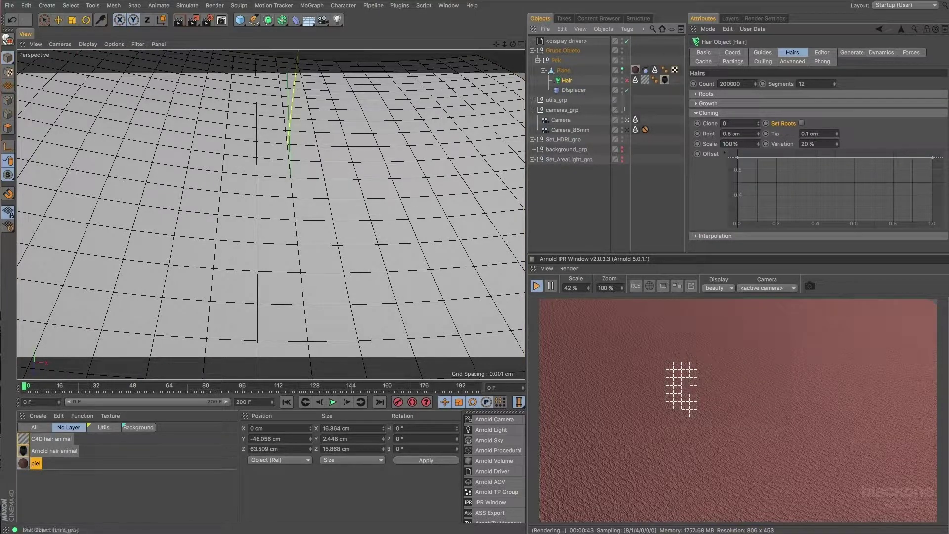
click(627, 129)
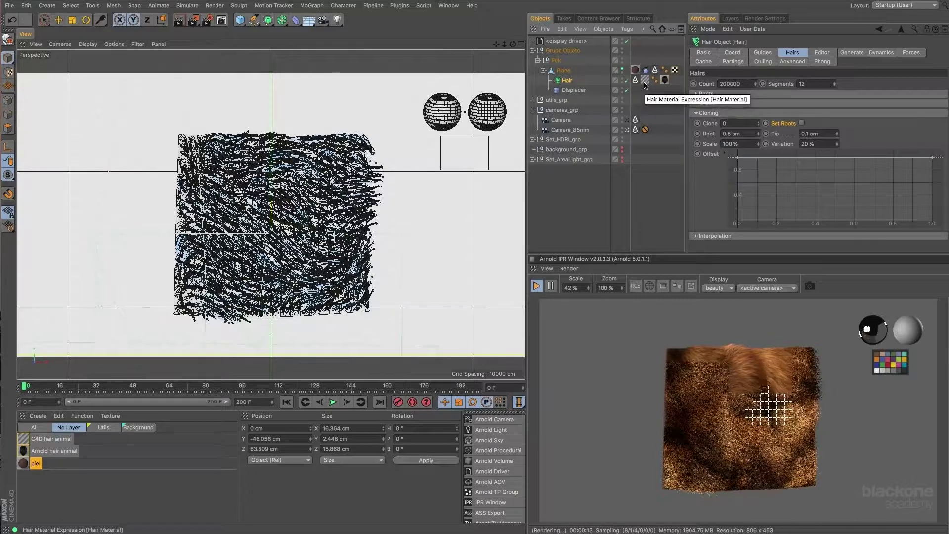
Open the C4D hair animal material in a widened Material Editor showing its Color settings
click(645, 82)
double_click(645, 81)
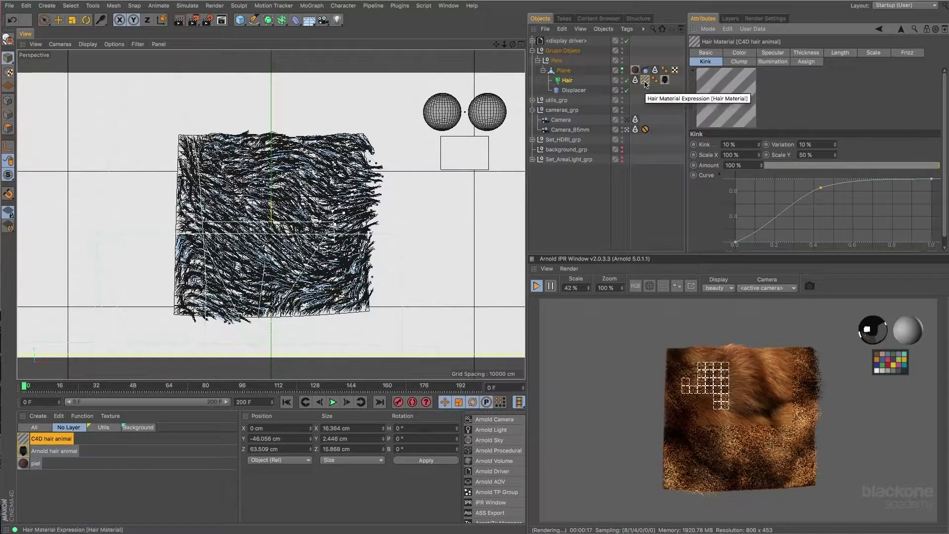
click(665, 80)
click(32, 440)
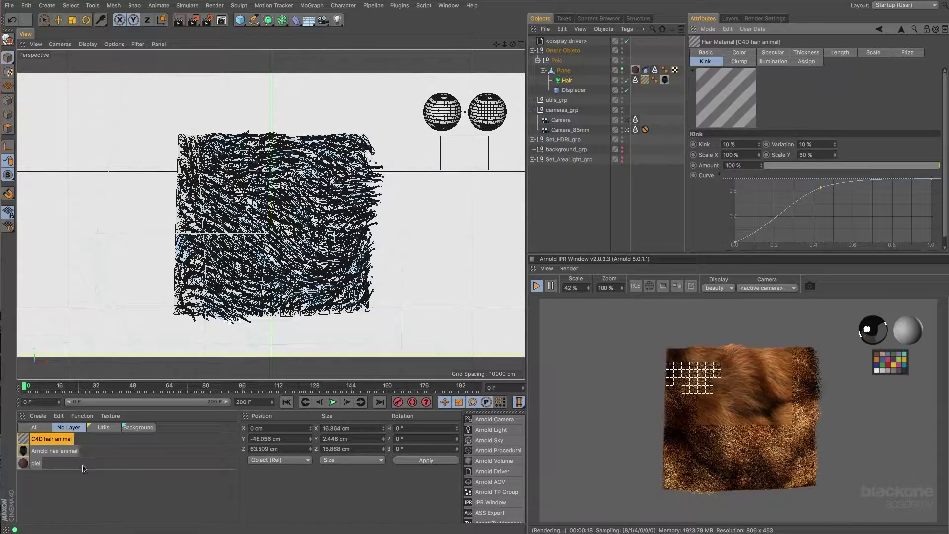
double_click(33, 439)
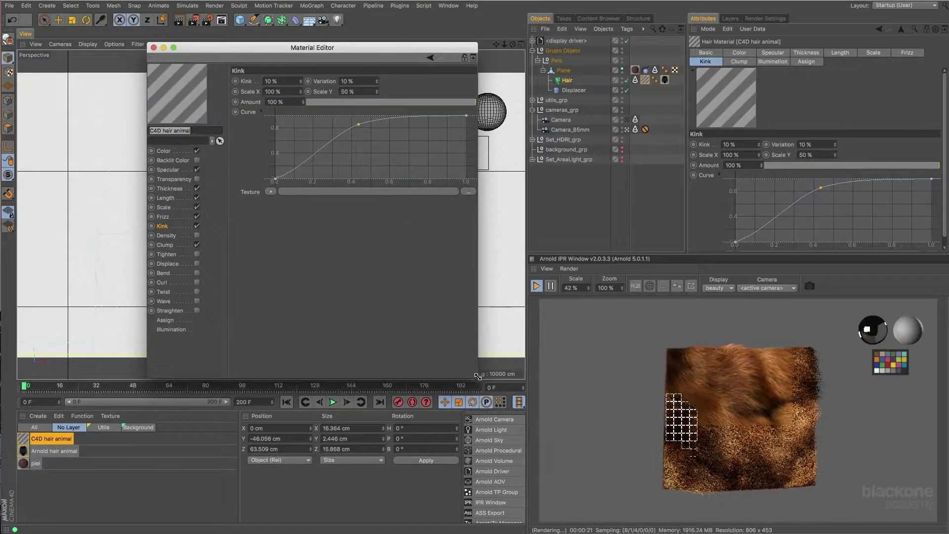
drag(484, 365, 652, 376)
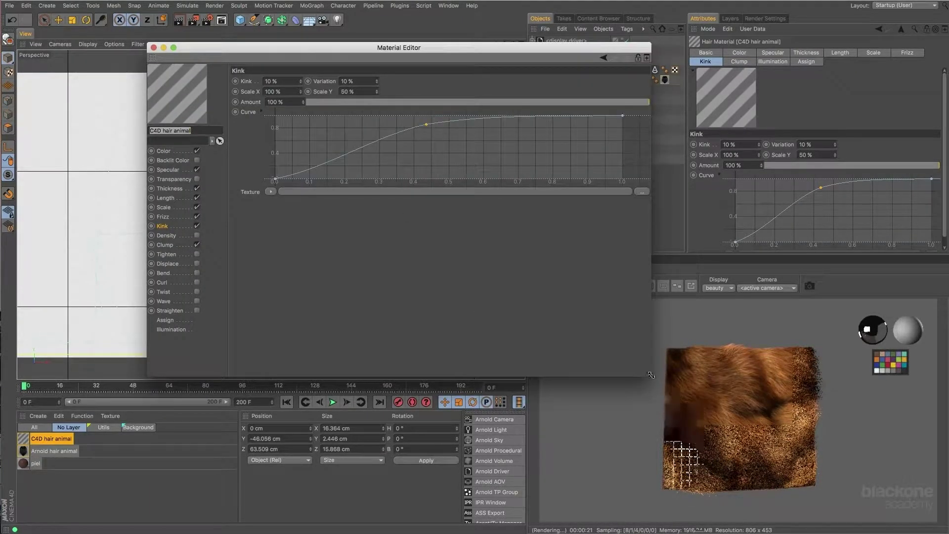
click(164, 151)
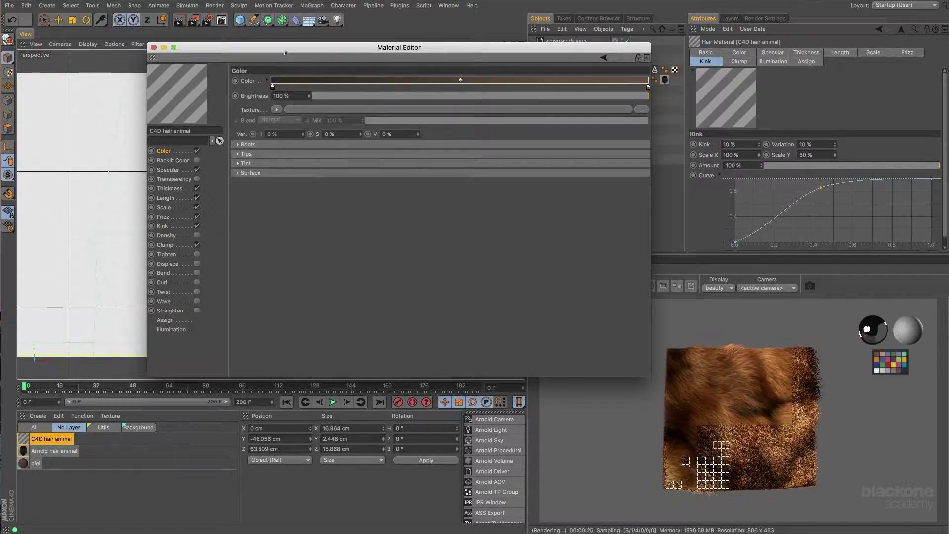
drag(197, 48, 160, 48)
Review the Specular, Thickness, Length, Scale, Frizz, Kink and Clump pages, then close the editor
click(149, 172)
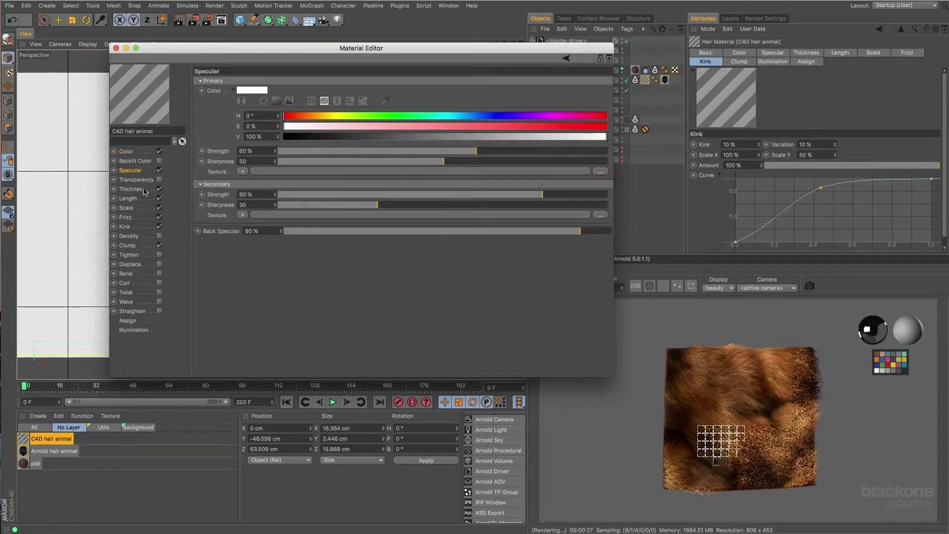
click(144, 189)
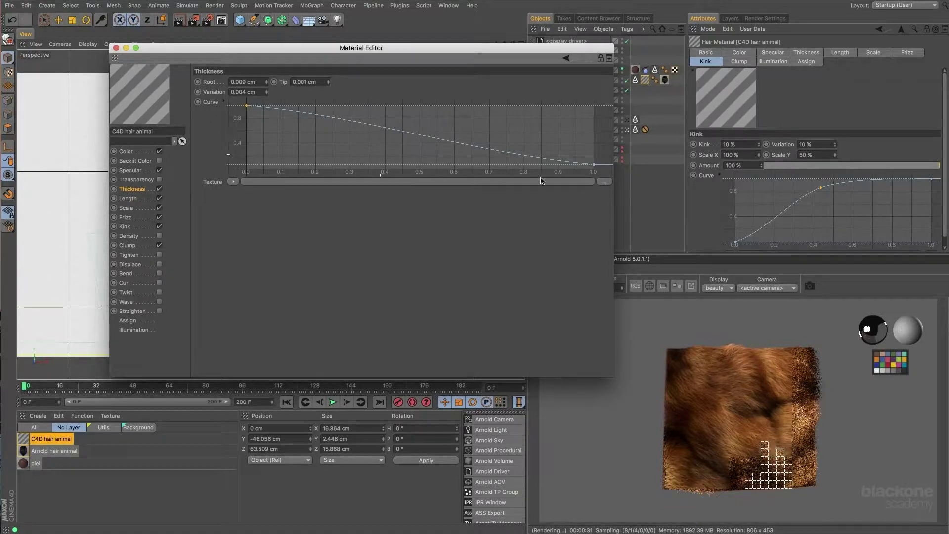
click(127, 200)
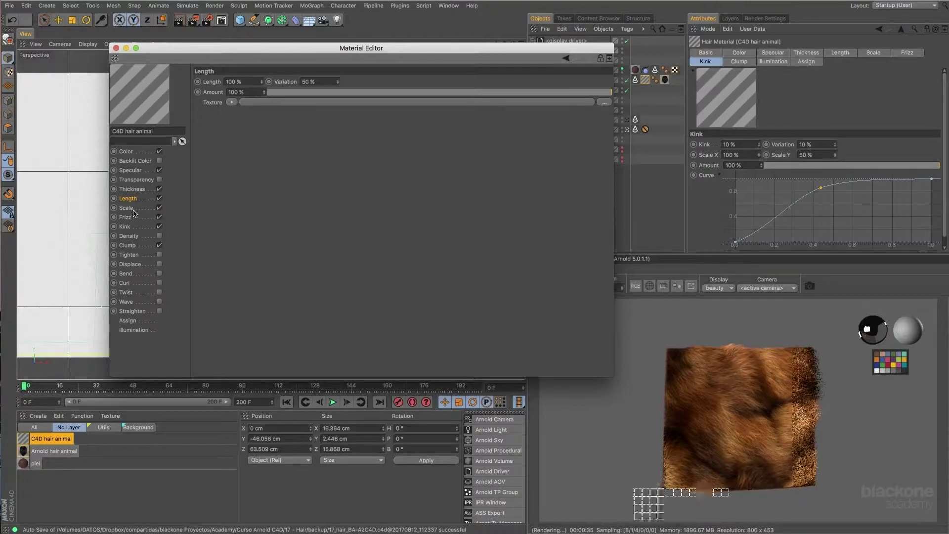
click(131, 208)
click(137, 218)
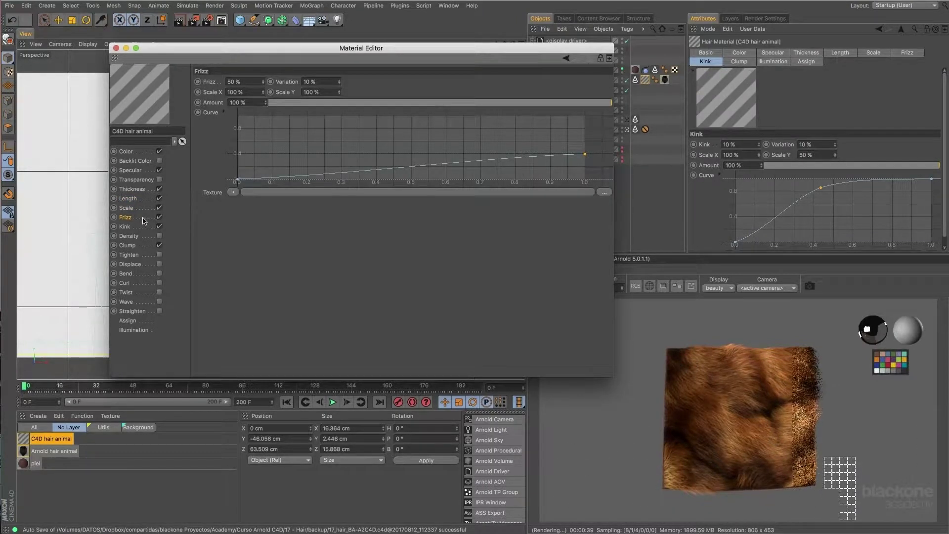
click(139, 228)
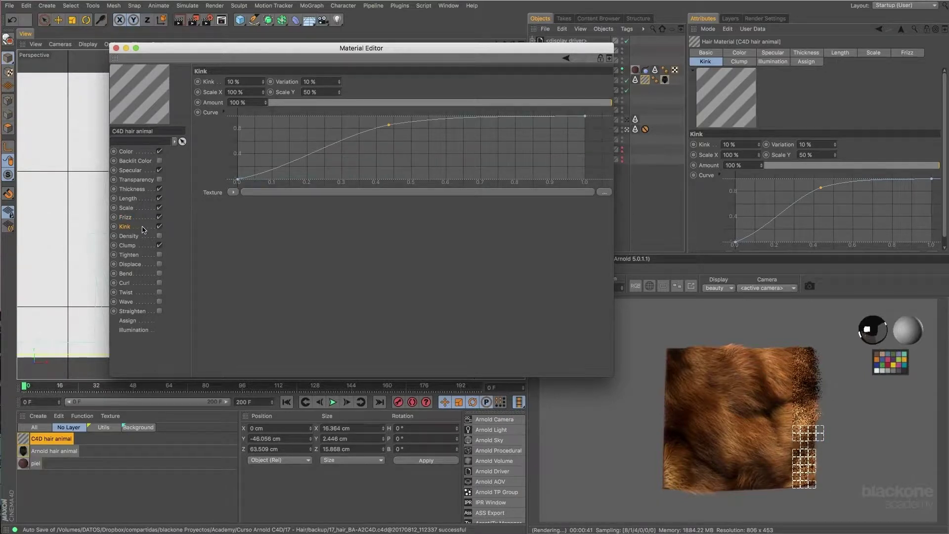
click(129, 245)
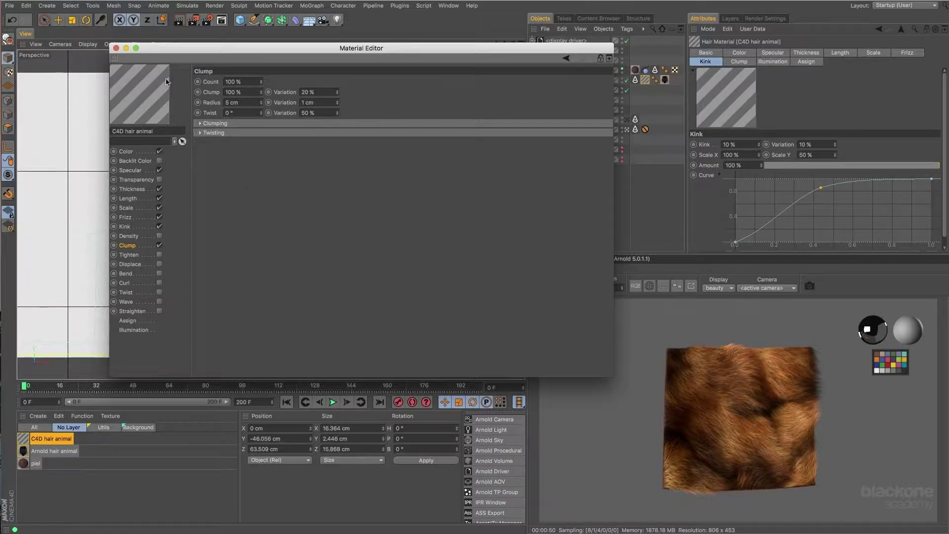
drag(151, 51, 145, 54)
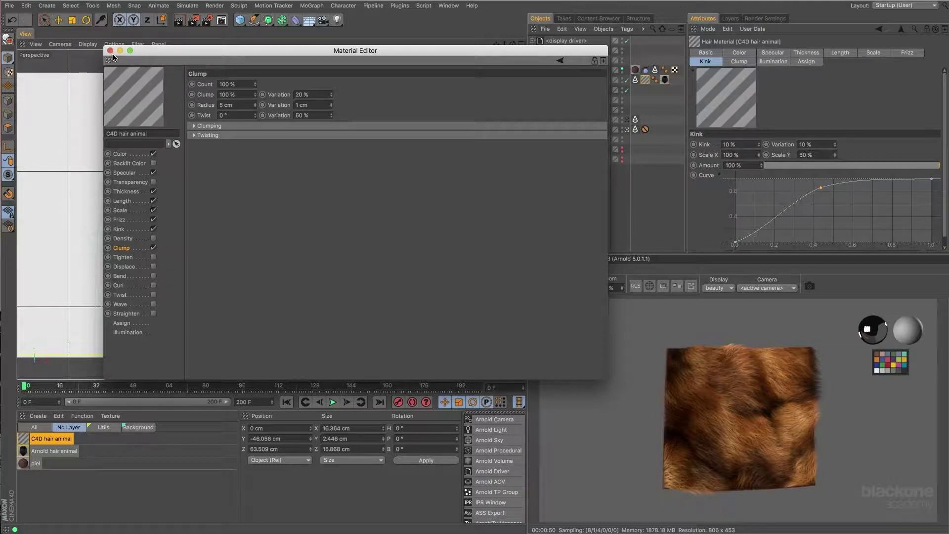
click(110, 51)
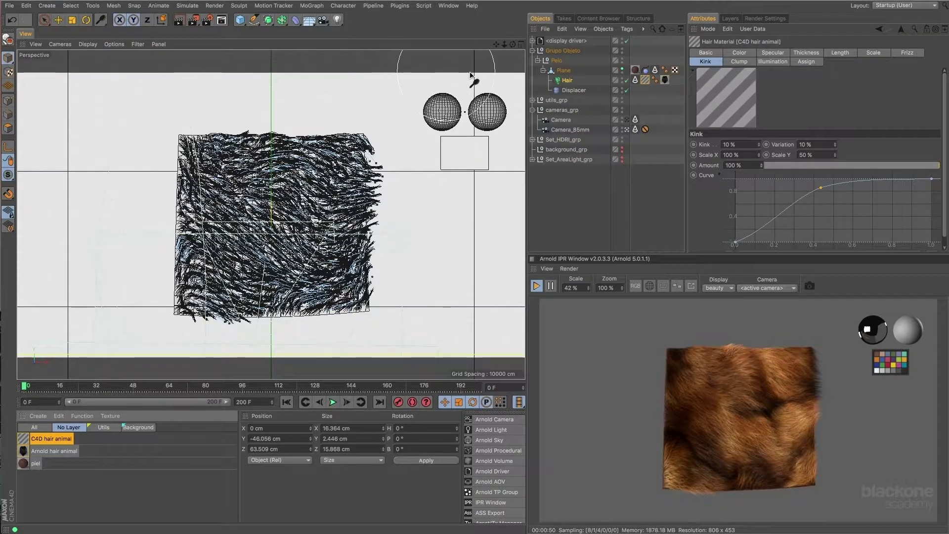
Open the Arnold hair animal shader network in a repositioned, widened editor window
click(565, 82)
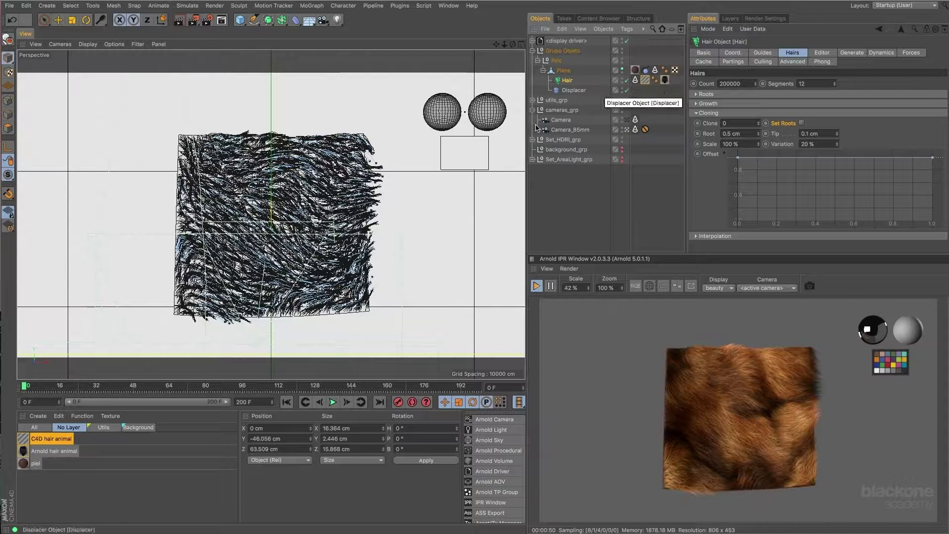
click(91, 495)
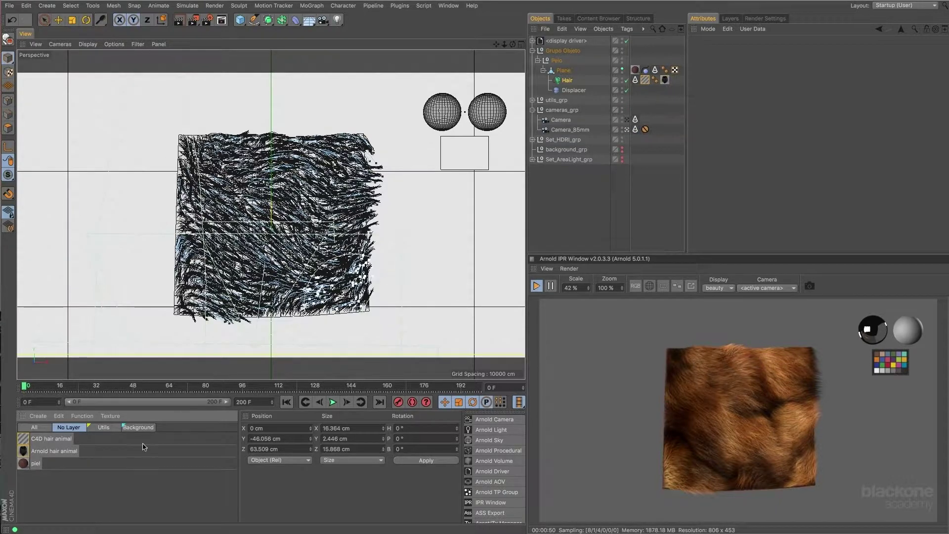
double_click(25, 451)
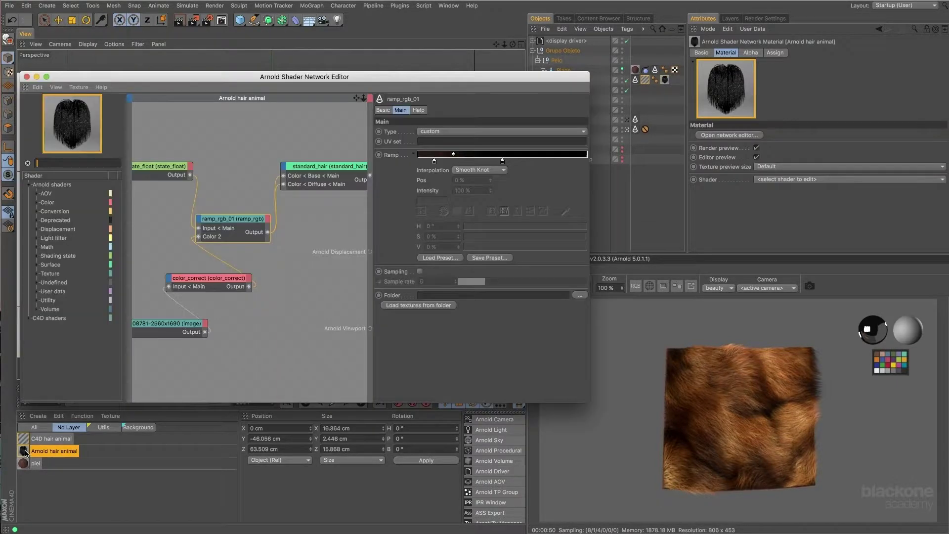
drag(379, 79, 520, 61)
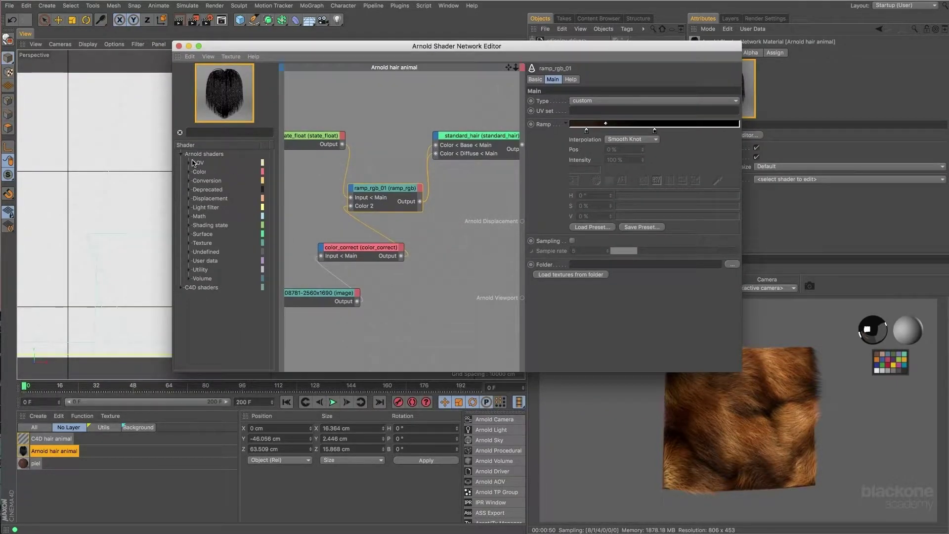
drag(173, 150, 8, 150)
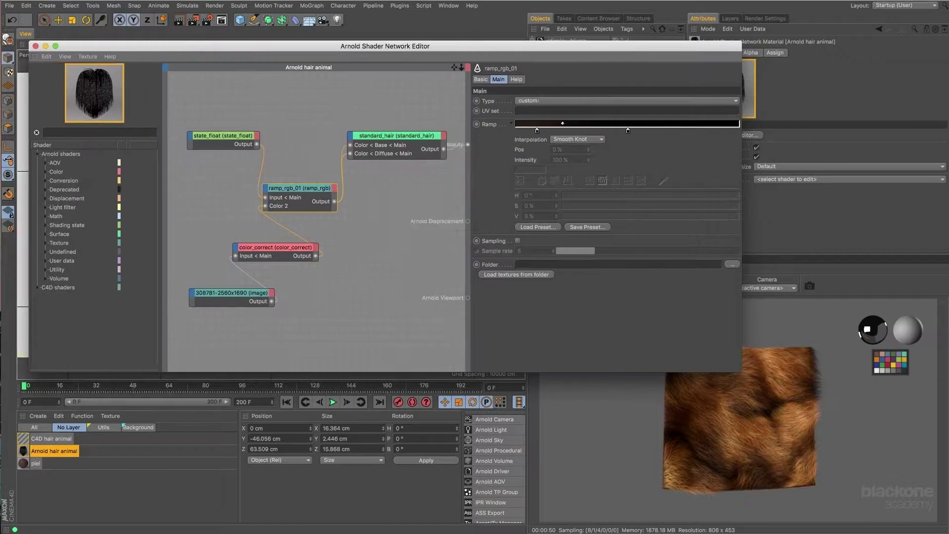
Move the four nodes left, unplugging the ramp from standard_hair's base colour
click(277, 132)
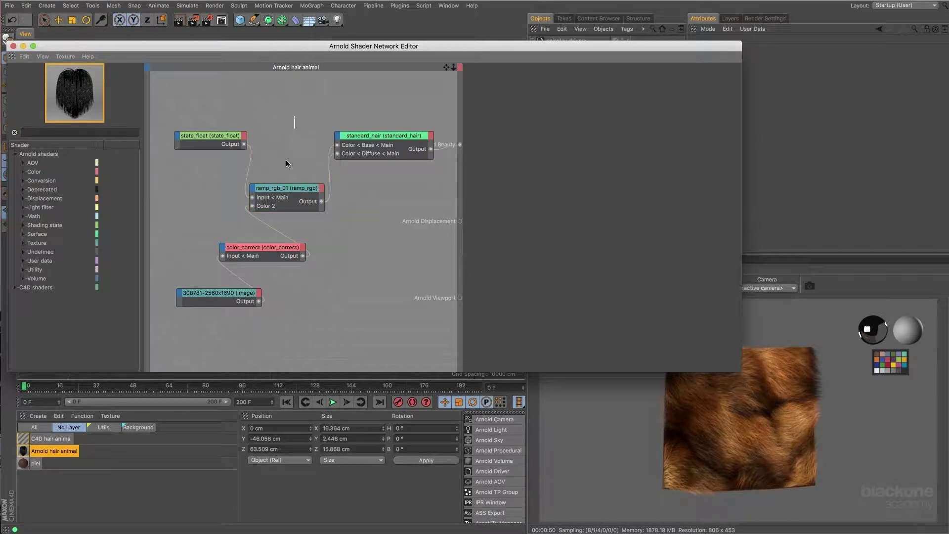
drag(295, 117, 134, 333)
drag(290, 192, 248, 196)
mouse_move(337, 145)
mouse_down()
mouse_move(329, 154)
mouse_move(340, 144)
mouse_up()
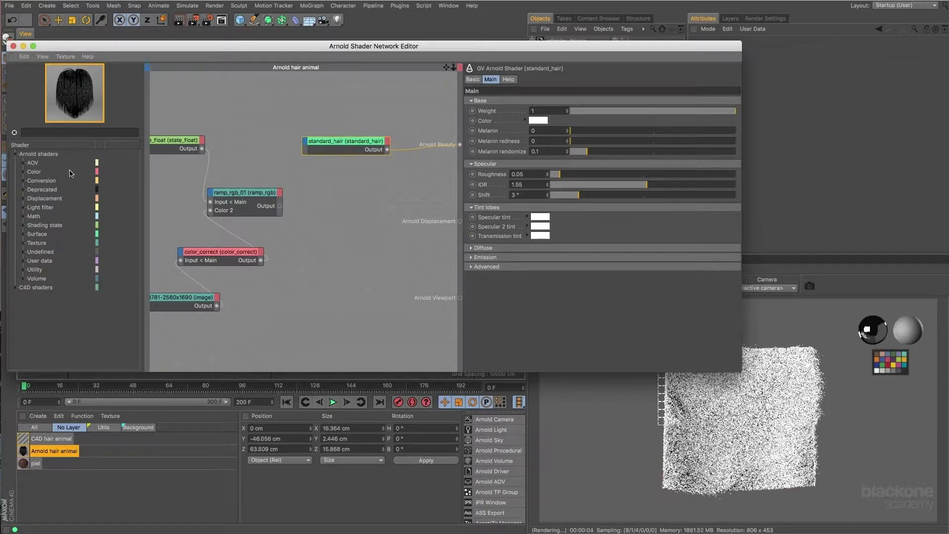
List the Arnold Surface shaders, nudge standard_hair, and move the editor down-right off the scene
click(23, 234)
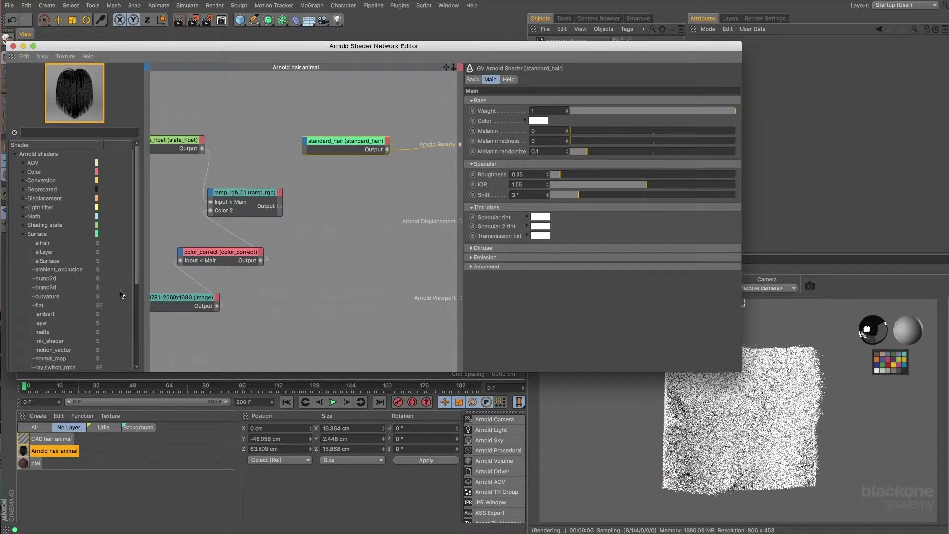
scroll(121, 301, down, 2)
scroll(125, 313, down, 2)
scroll(127, 326, down, 1)
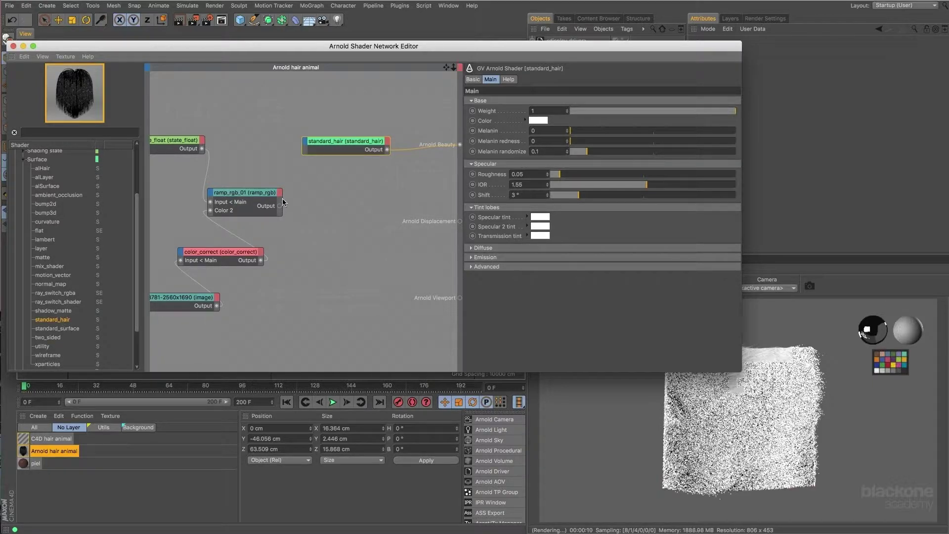
drag(339, 143, 328, 136)
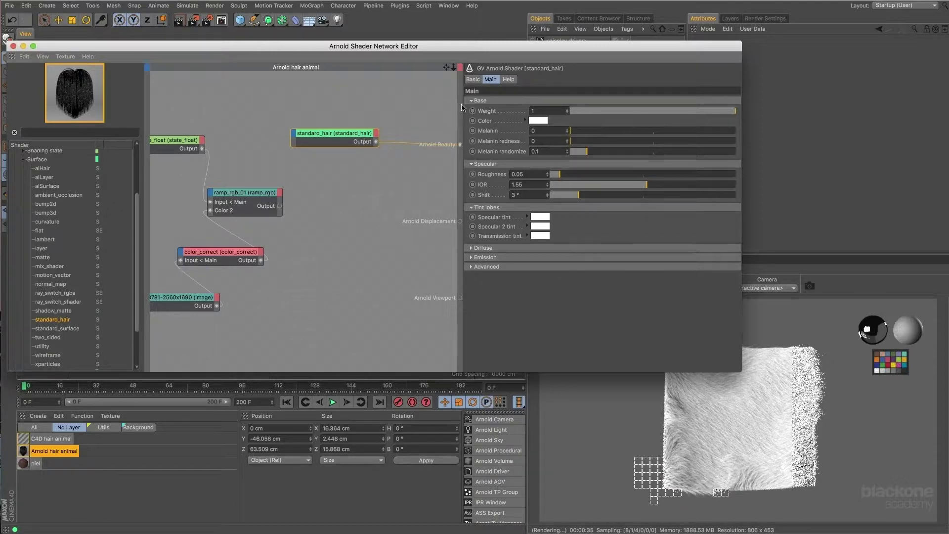
drag(482, 51, 589, 191)
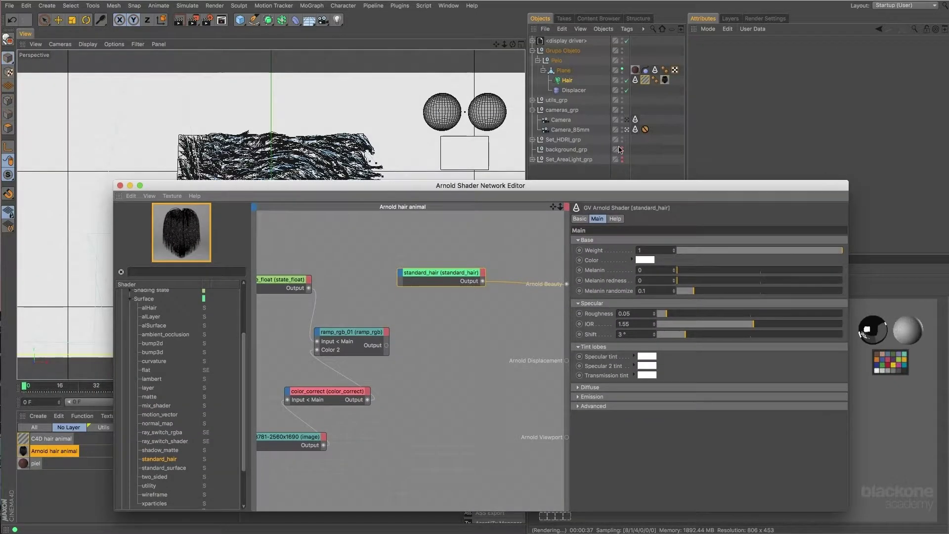
Check the C4D hair animal material's Color and Specular pages in the Material Editor, then close it
click(647, 81)
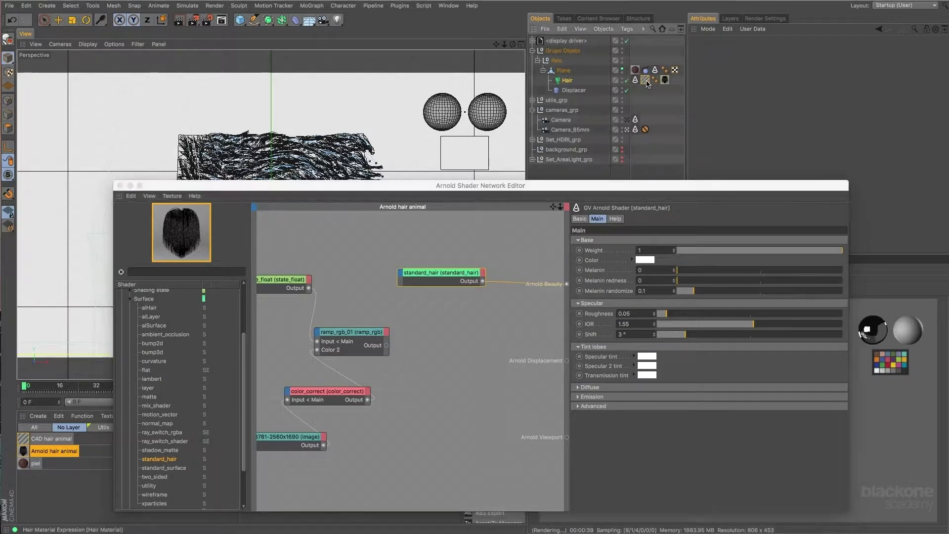
click(22, 439)
double_click(20, 442)
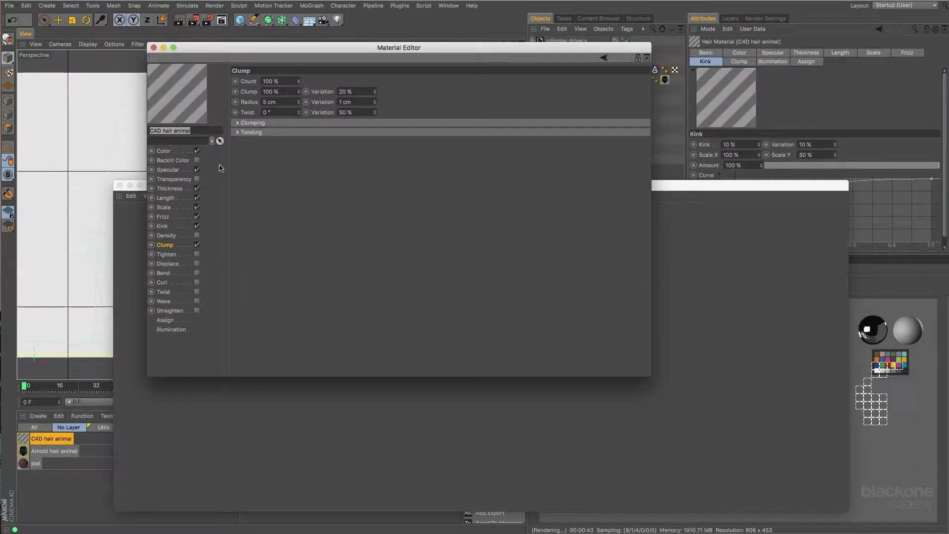
click(174, 152)
click(179, 171)
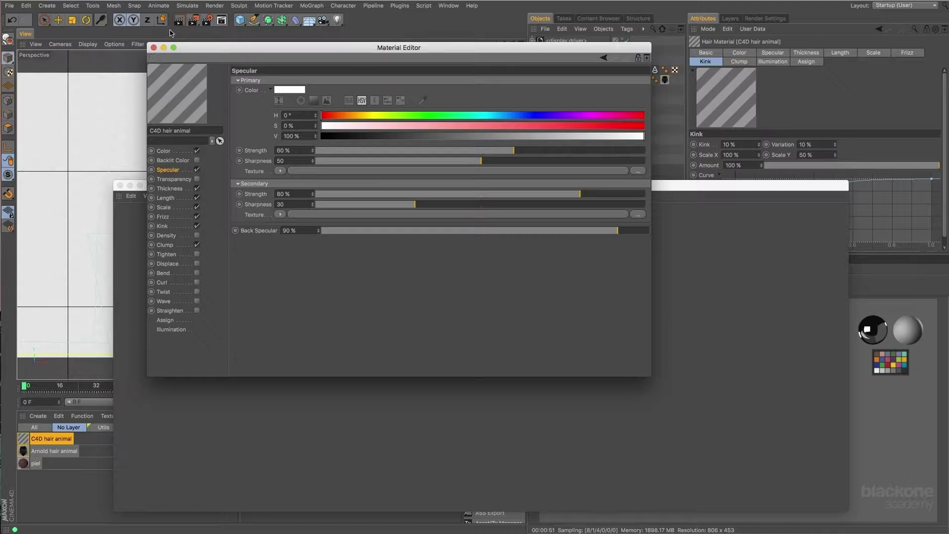
click(154, 48)
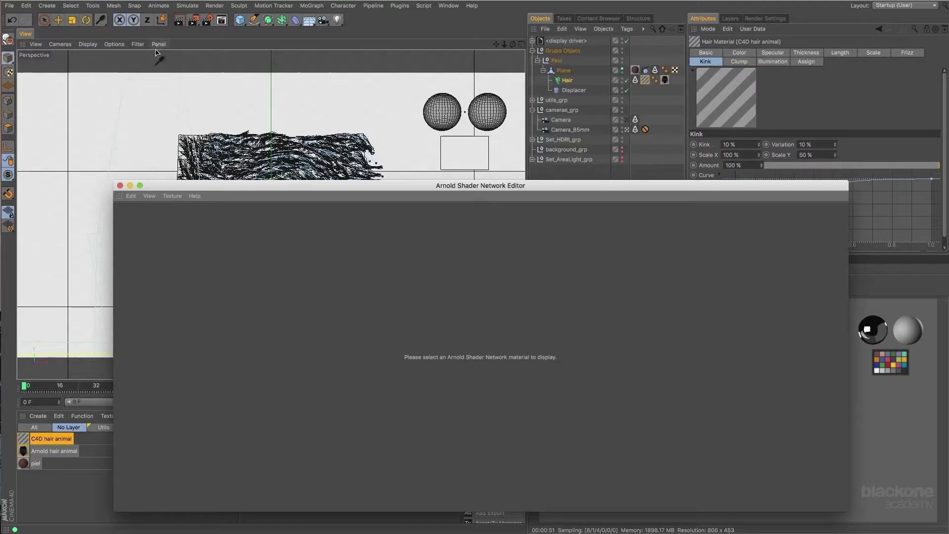
Show the Arnold hair animal network beside the render and test standard_hair Weight down and back up
click(40, 453)
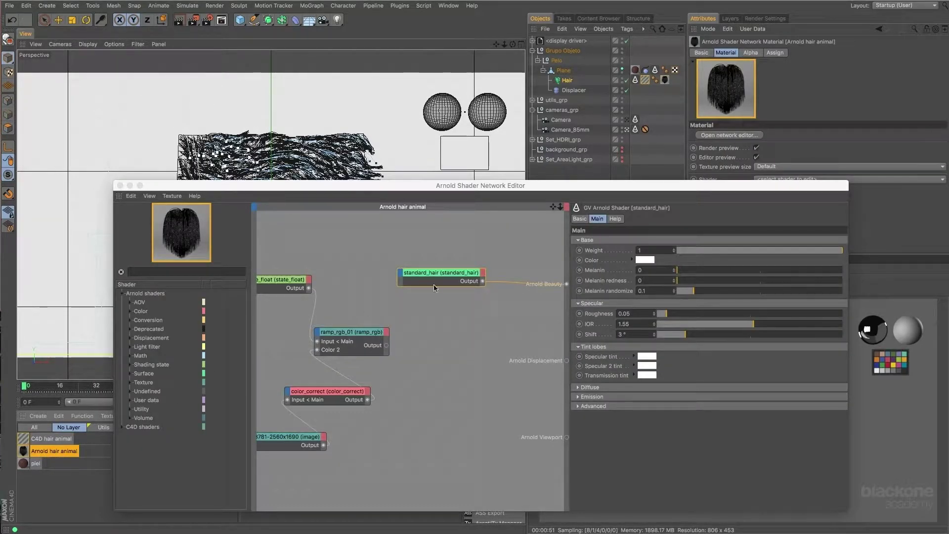
drag(430, 280, 428, 275)
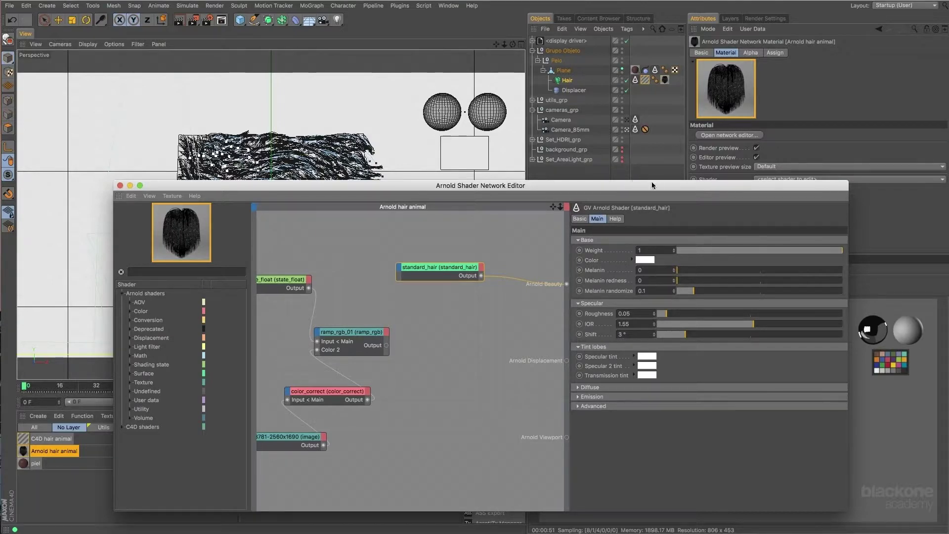
drag(652, 182, 609, 7)
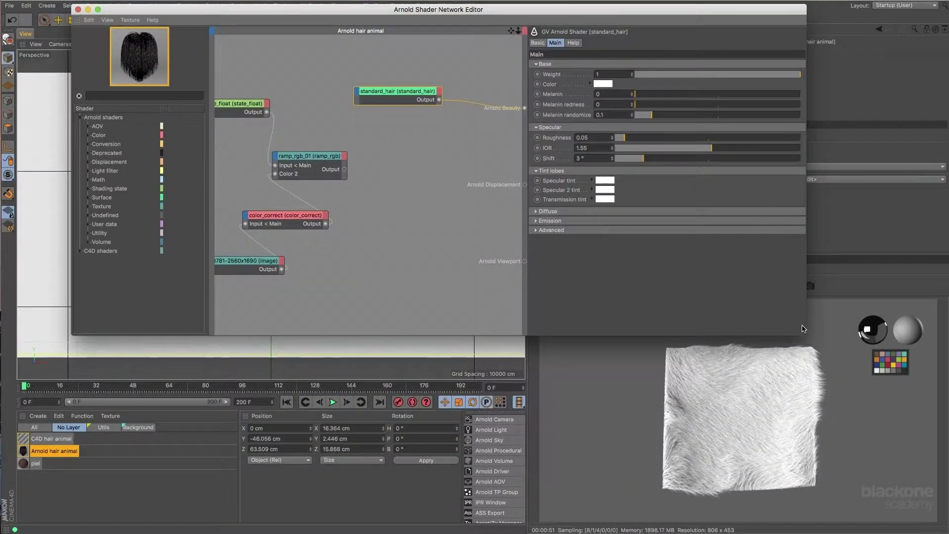
drag(525, 203, 485, 202)
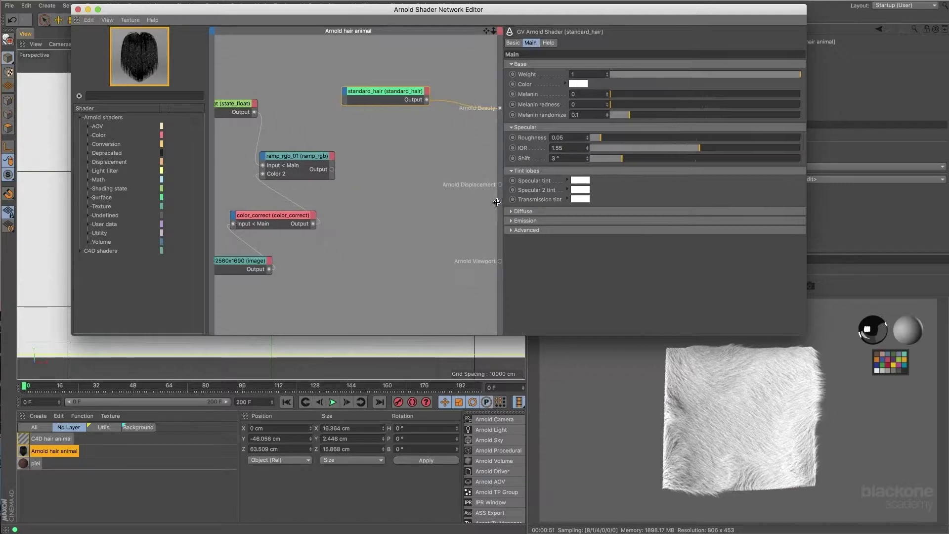
drag(806, 285, 742, 295)
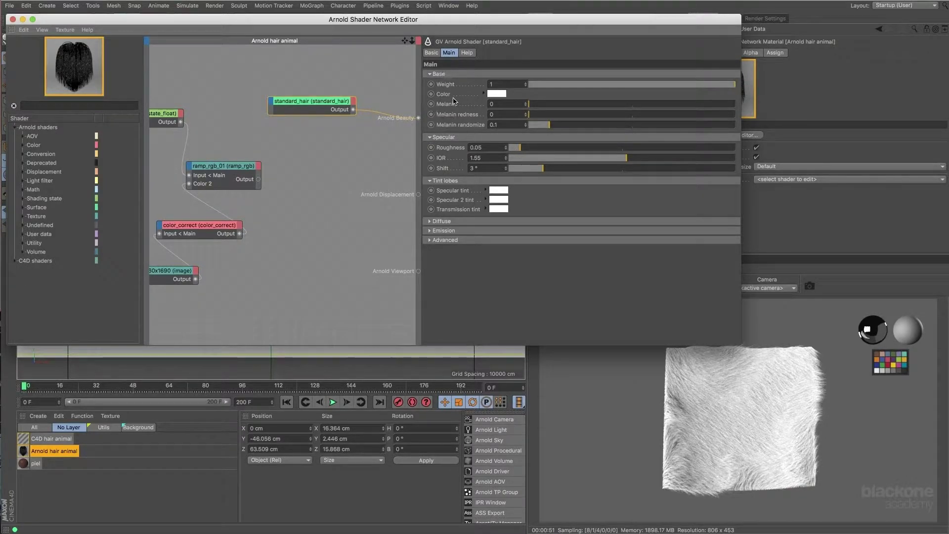
drag(567, 85, 529, 95)
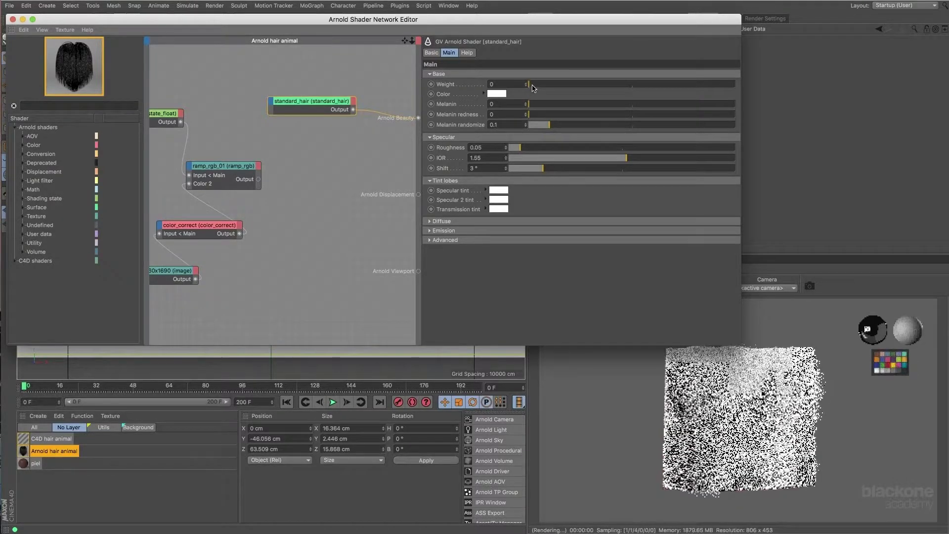
drag(533, 85, 739, 88)
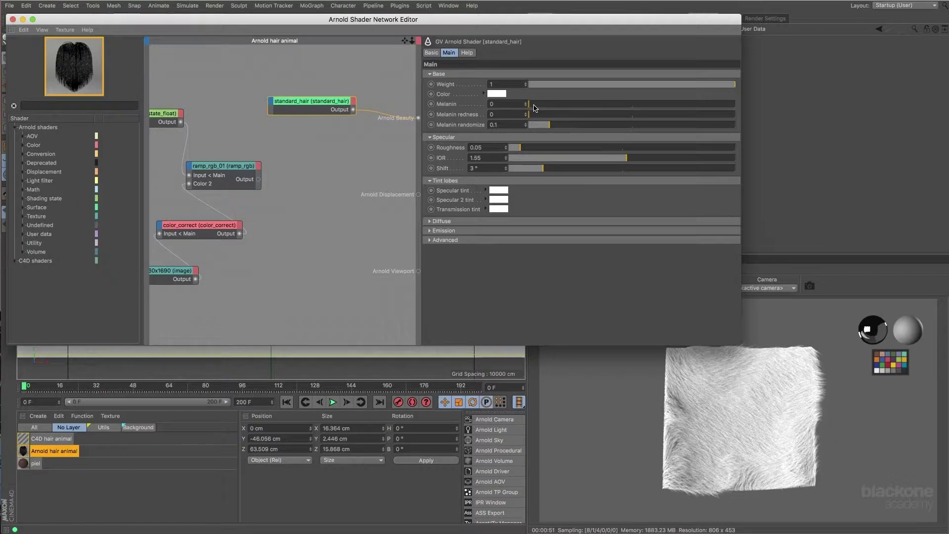
Set standard_hair Melanin to 1 and Diffuse weight to 0, then shrink the editor window
drag(533, 108, 736, 106)
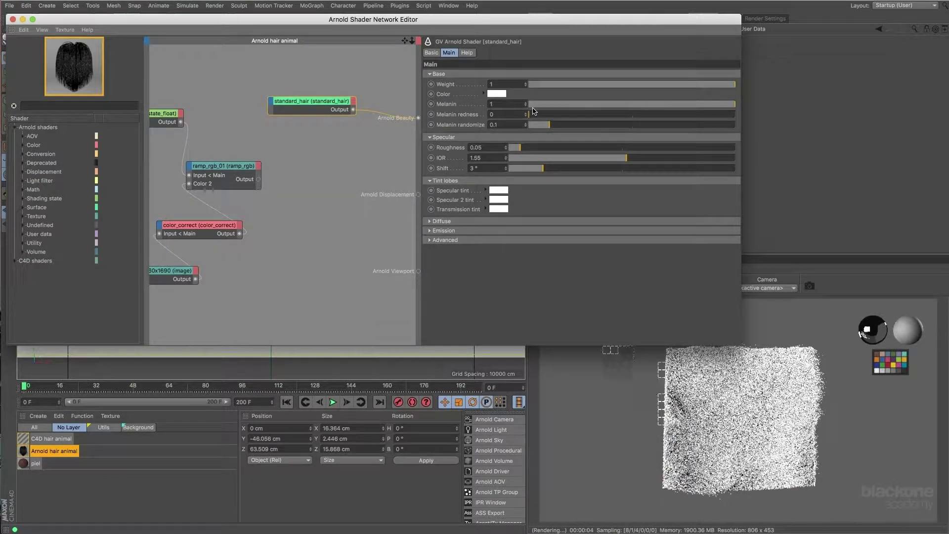
click(544, 221)
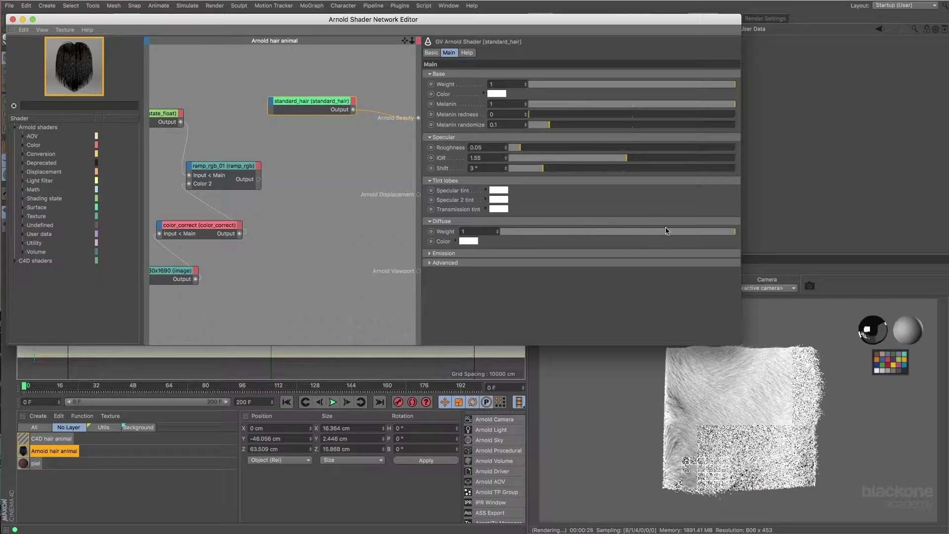
drag(679, 231, 441, 237)
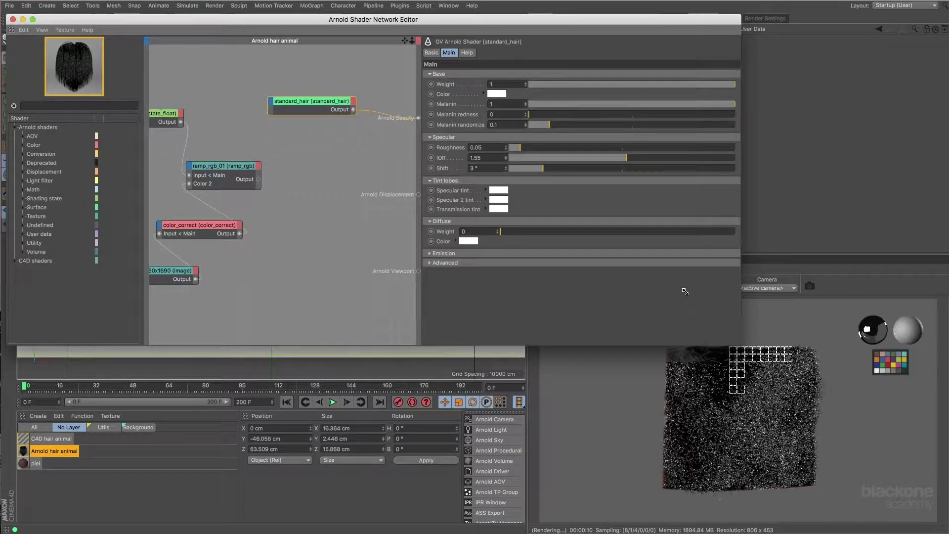
drag(669, 285, 669, 284)
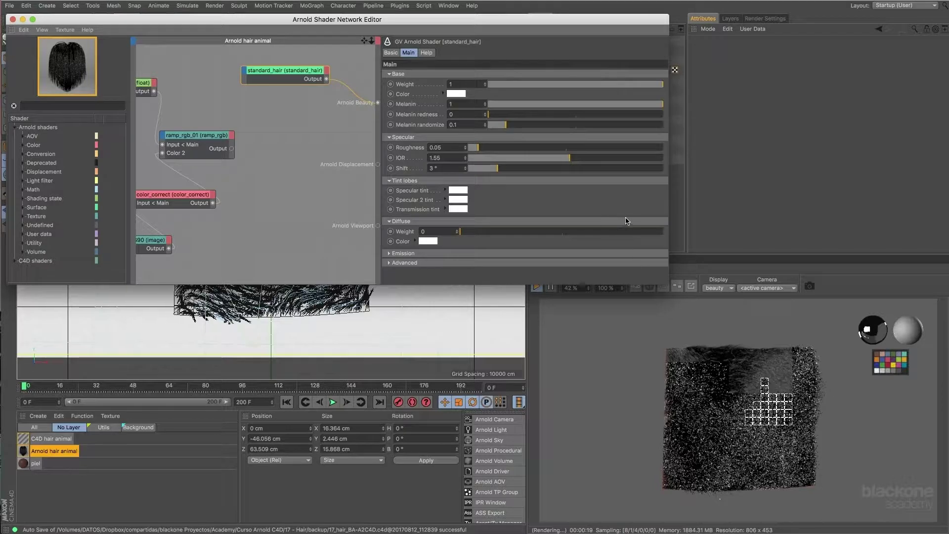
Lower the standard_hair Melanin from about 0.59 to 0.5 for brown fur
click(591, 104)
click(576, 104)
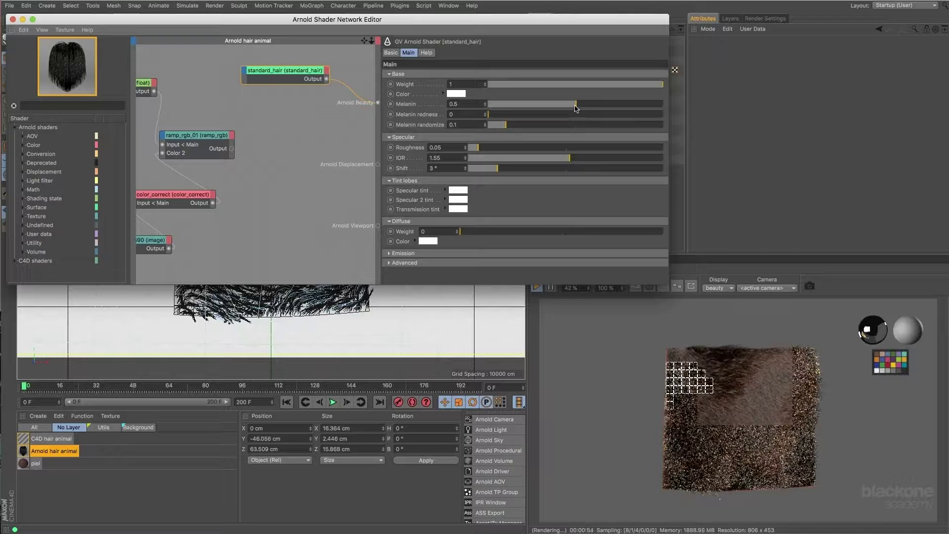
Push standard_hair Melanin redness up to 1 and bring Melanin down to 0.29
drag(496, 117, 621, 124)
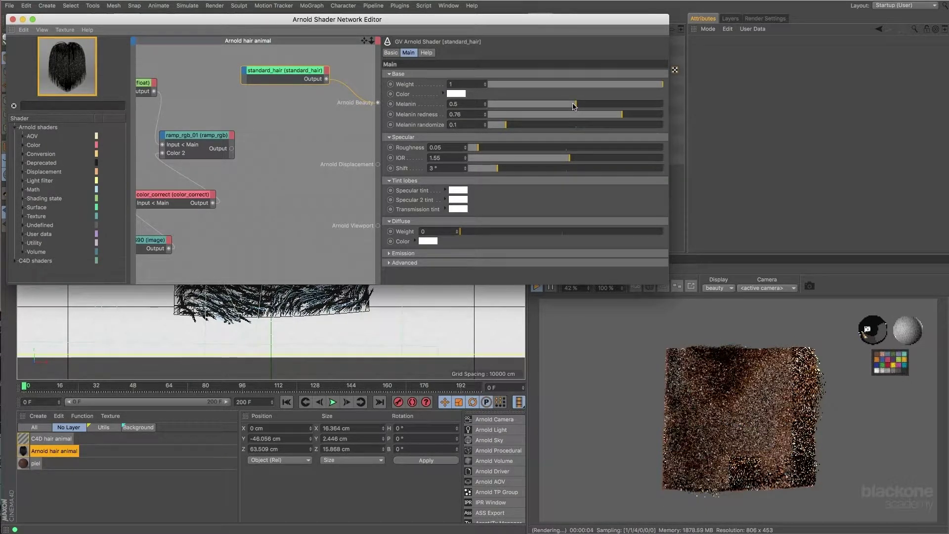
drag(576, 104, 539, 108)
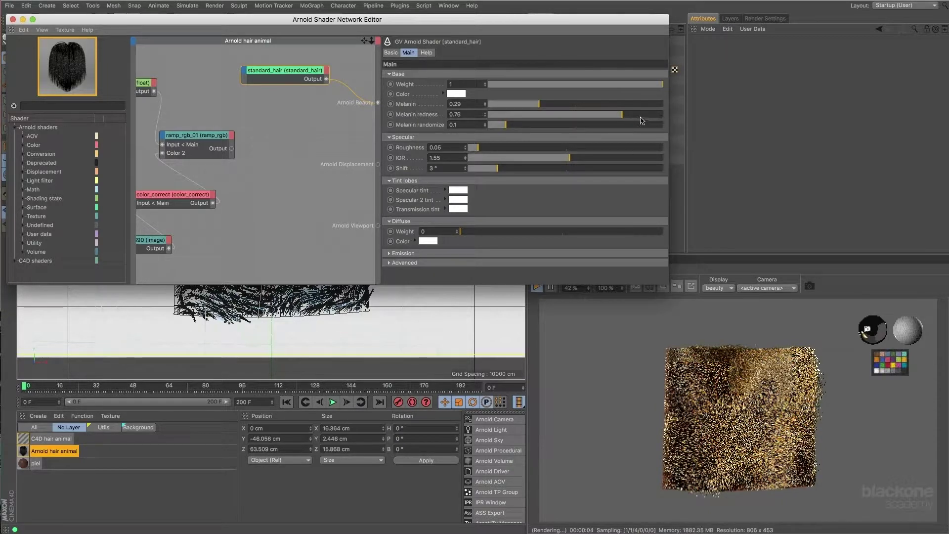
drag(639, 116, 665, 119)
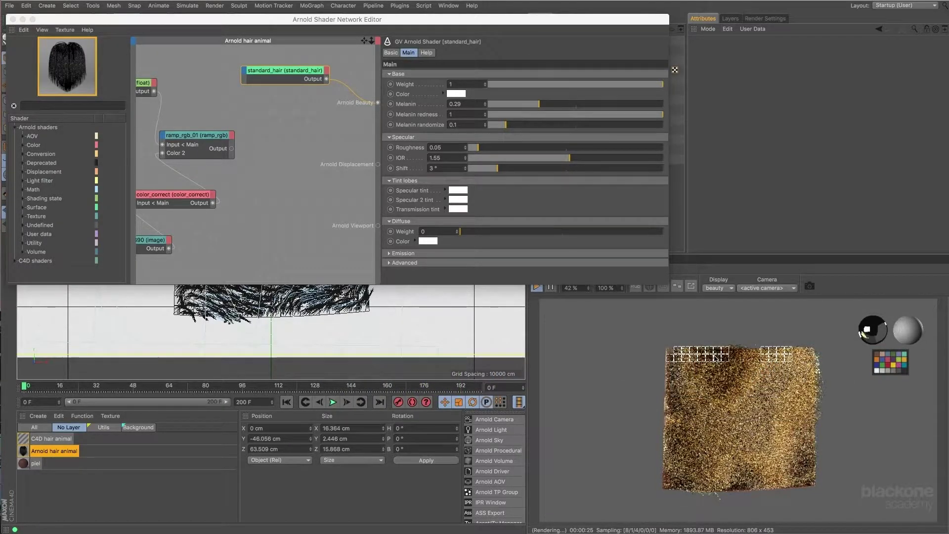
key(super+Tab)
key(super+Tab)
key(super+Tab)
key(super+Tab)
key(super+Tab)
key(super+Tab)
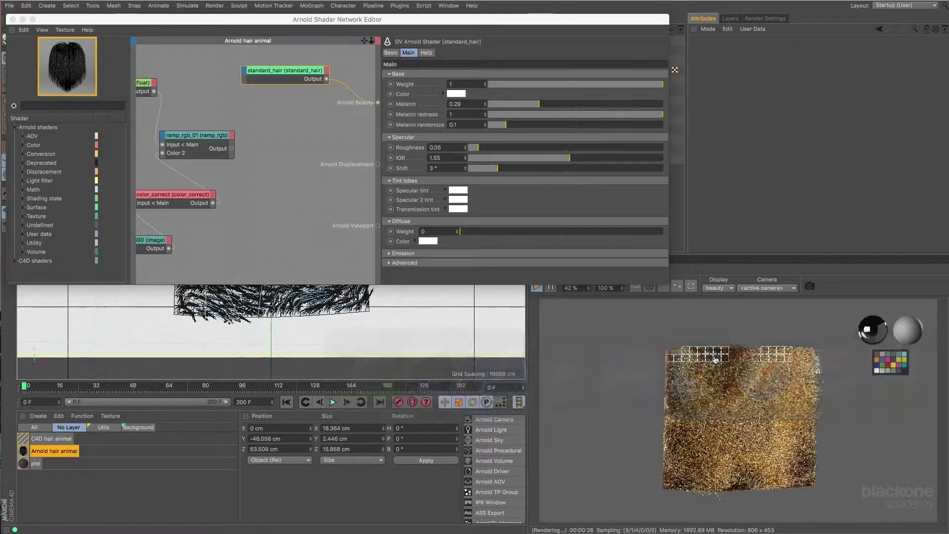
scroll(630, 308, up, 5)
scroll(630, 309, up, 2)
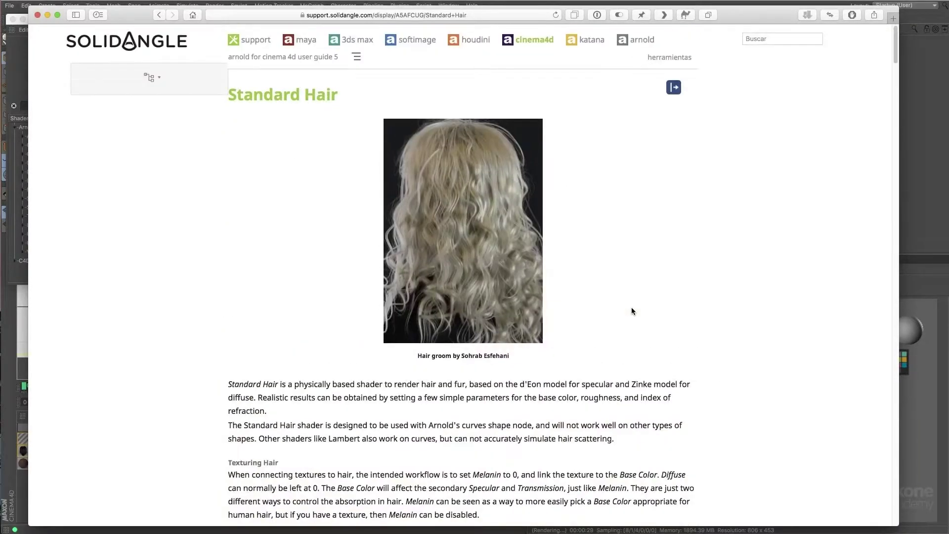
scroll(631, 308, down, 2)
scroll(632, 309, down, 5)
scroll(631, 311, down, 2)
scroll(631, 312, down, 3)
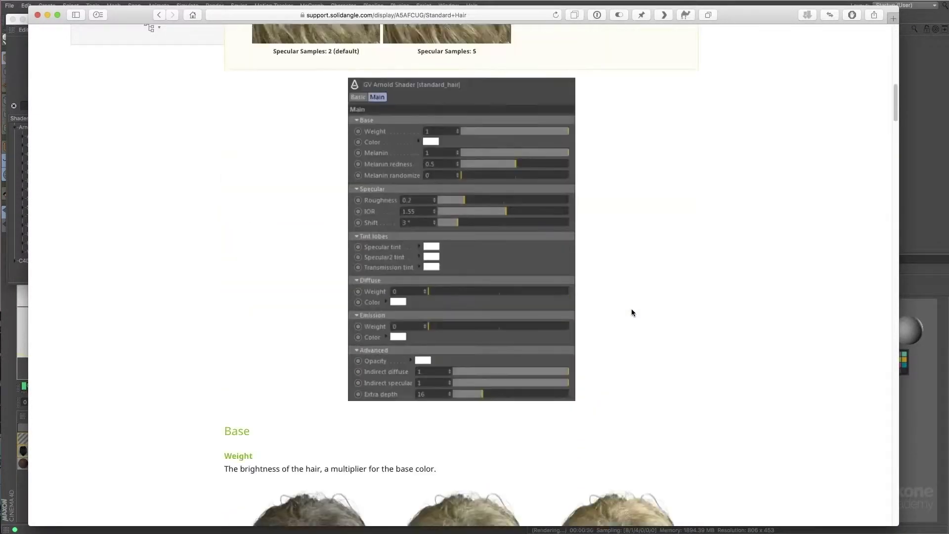
scroll(632, 312, down, 3)
scroll(632, 313, down, 2)
scroll(632, 313, down, 3)
scroll(632, 313, down, 3)
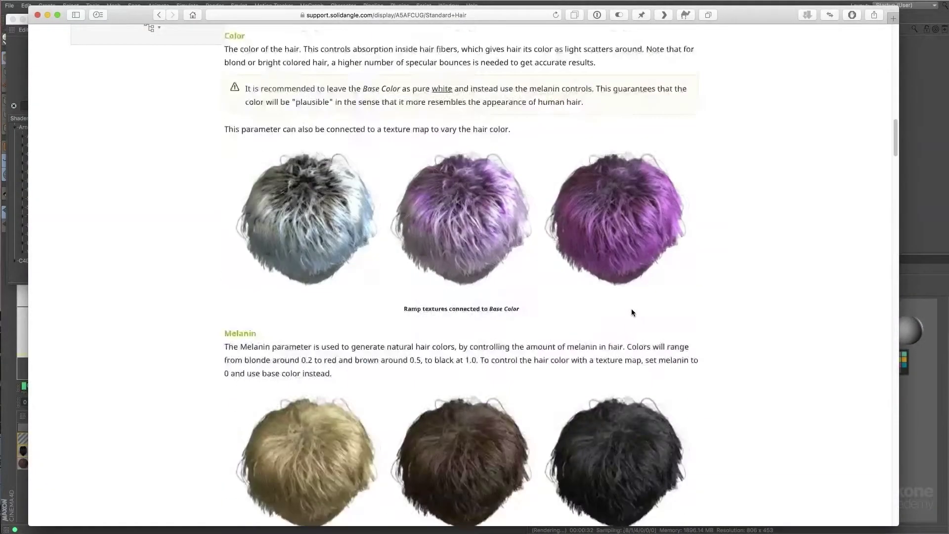
scroll(632, 313, down, 3)
scroll(632, 313, down, 2)
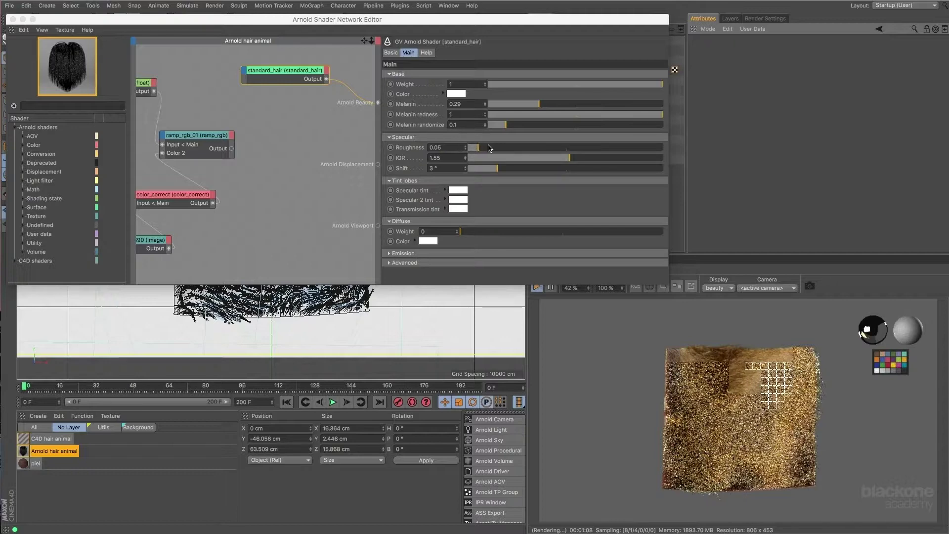
Set Melanin randomize to 0.61 and Melanin redness to about 0.18, then return to the Safari docs
drag(507, 130, 595, 130)
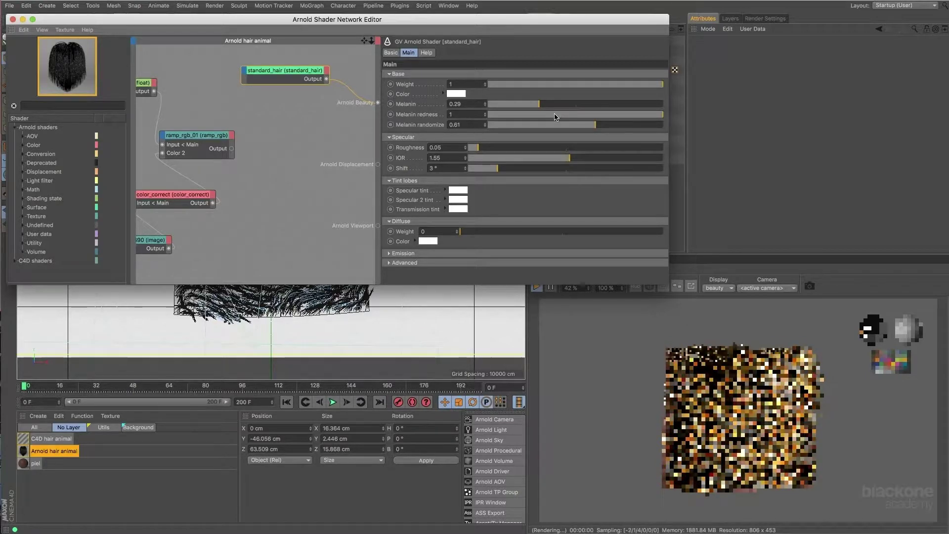
click(555, 114)
click(521, 114)
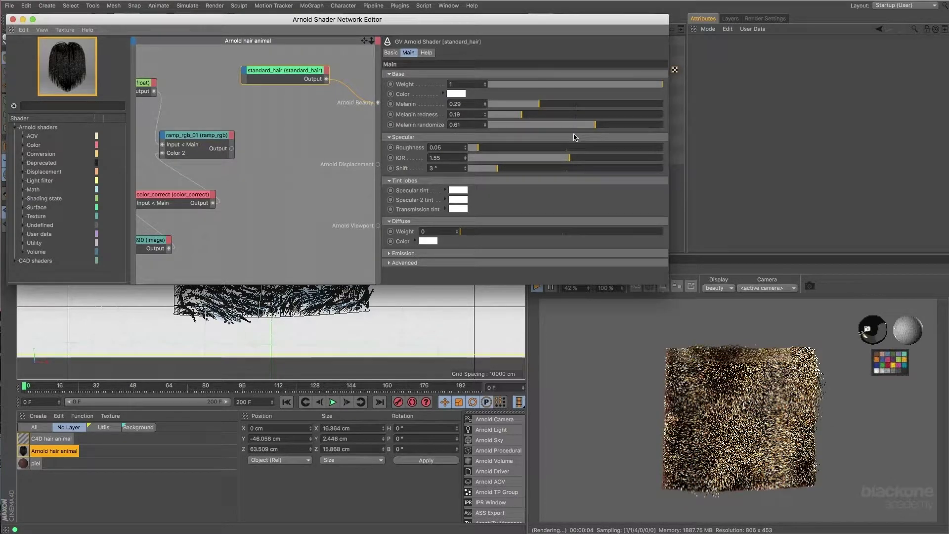
key(super+Tab)
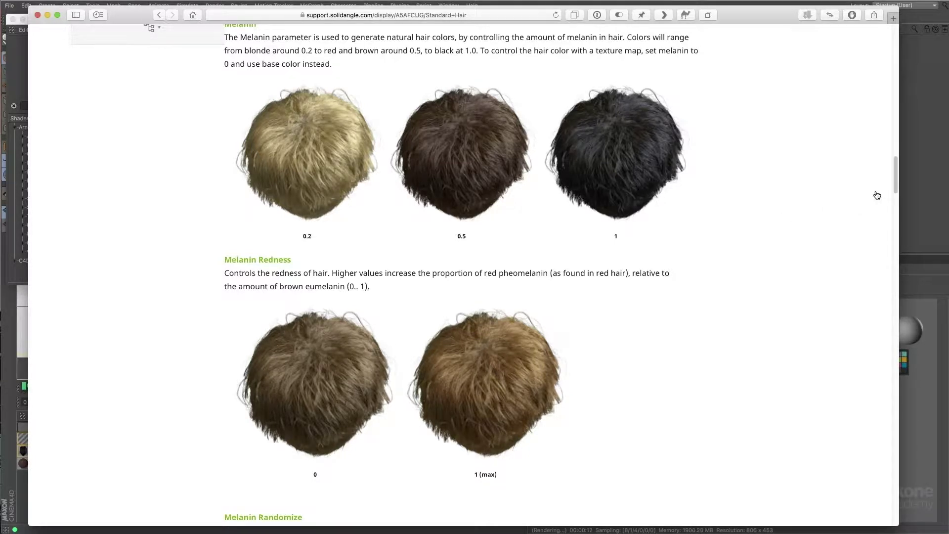
Review the Melanin Redness and Randomize examples in the docs, then go back to Cinema 4D
scroll(877, 195, down, 5)
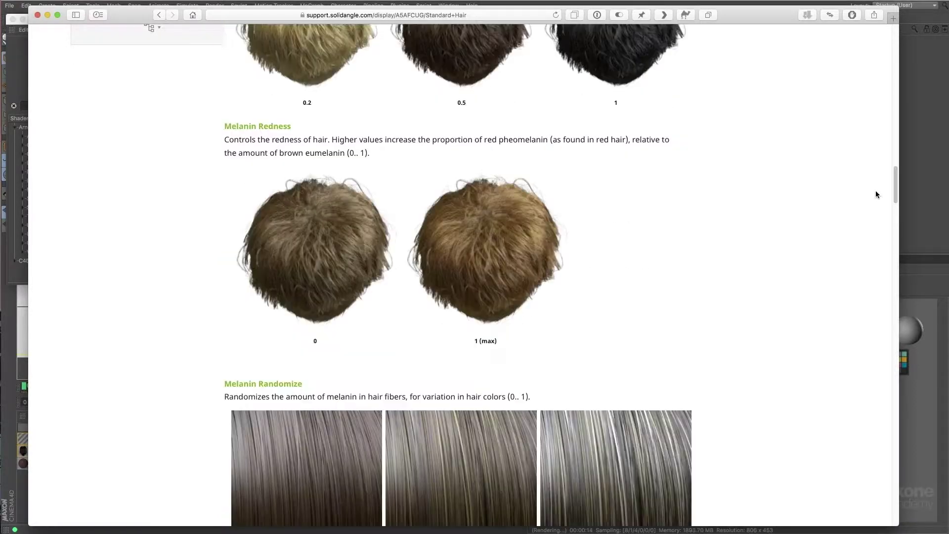
scroll(876, 194, down, 3)
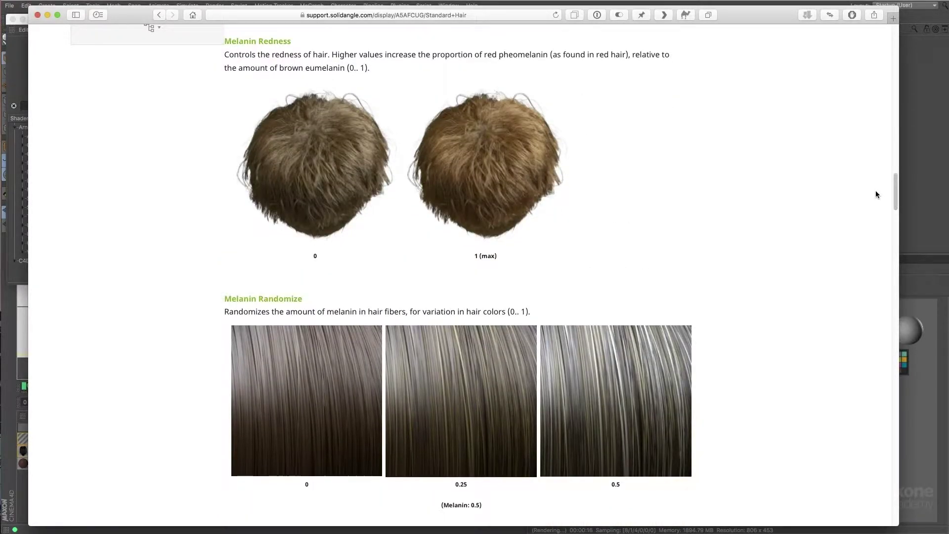
scroll(876, 194, down, 1)
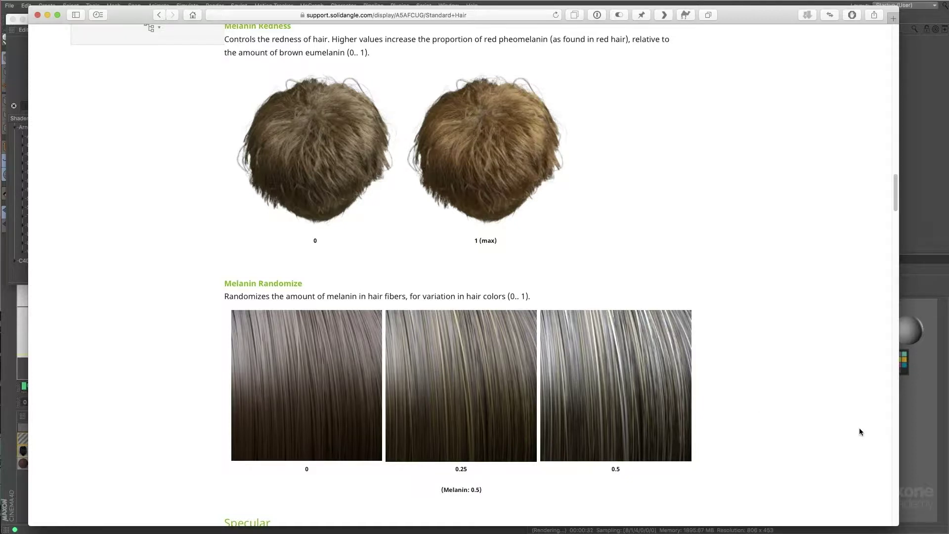
click(912, 432)
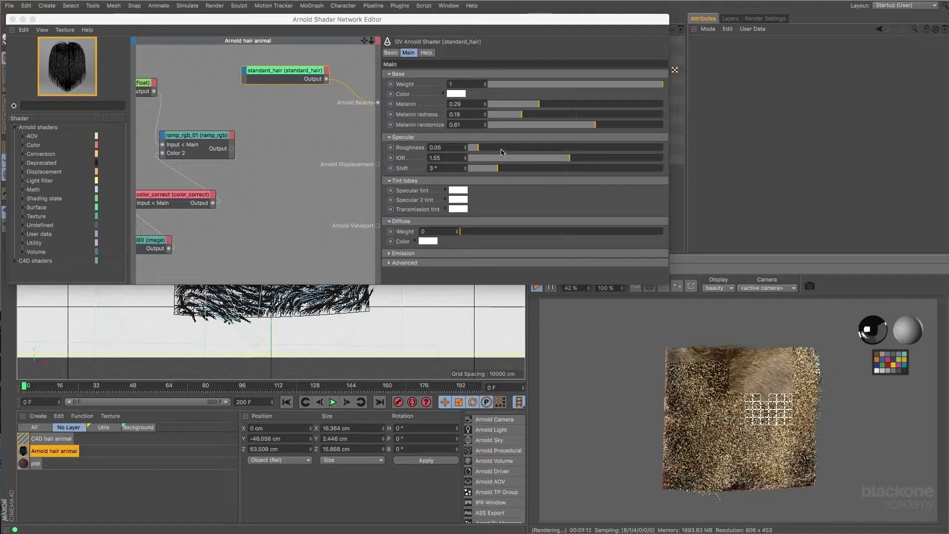
Switch to the Standard Hair documentation in Safari
key(super+Tab)
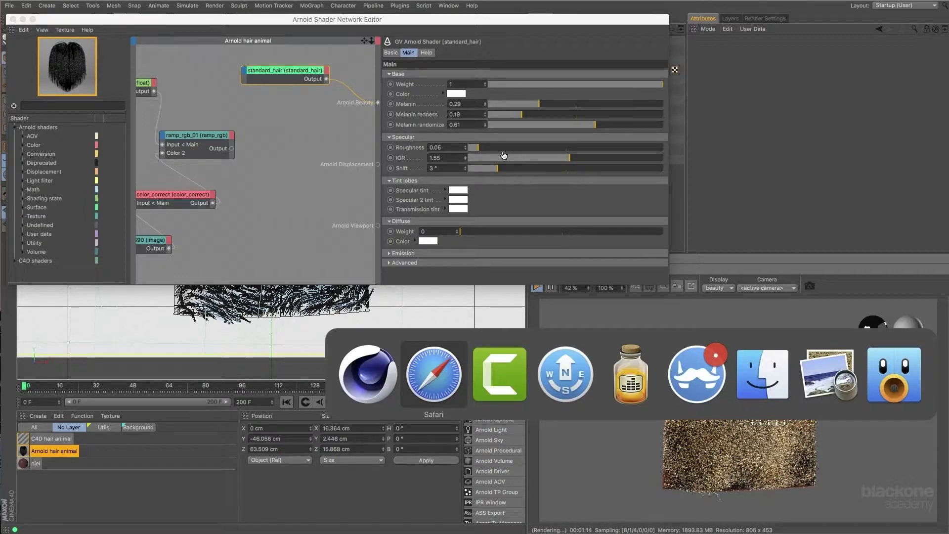
Scroll past Melanin Randomize and Specular Roughness to the IOR and Shift sections
scroll(543, 188, down, 2)
scroll(544, 188, down, 3)
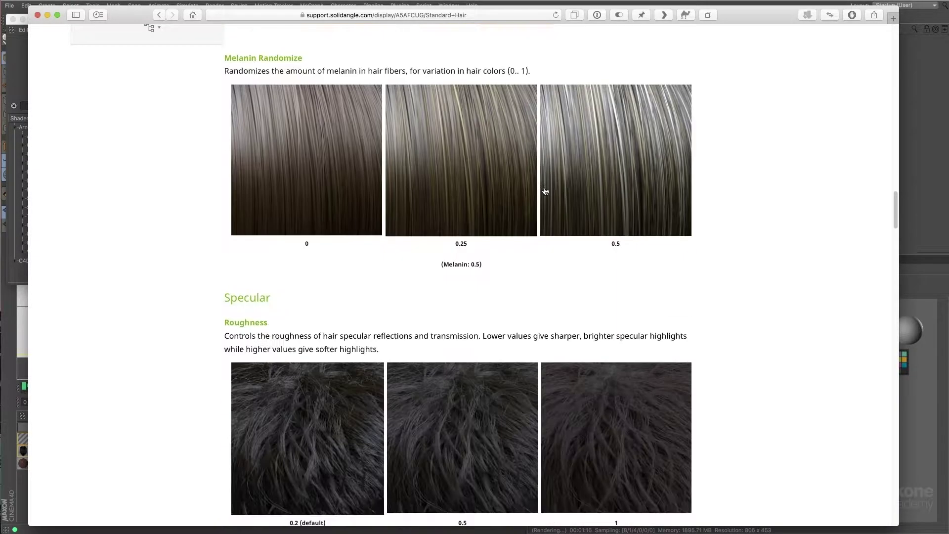
scroll(544, 188, down, 2)
scroll(544, 191, down, 2)
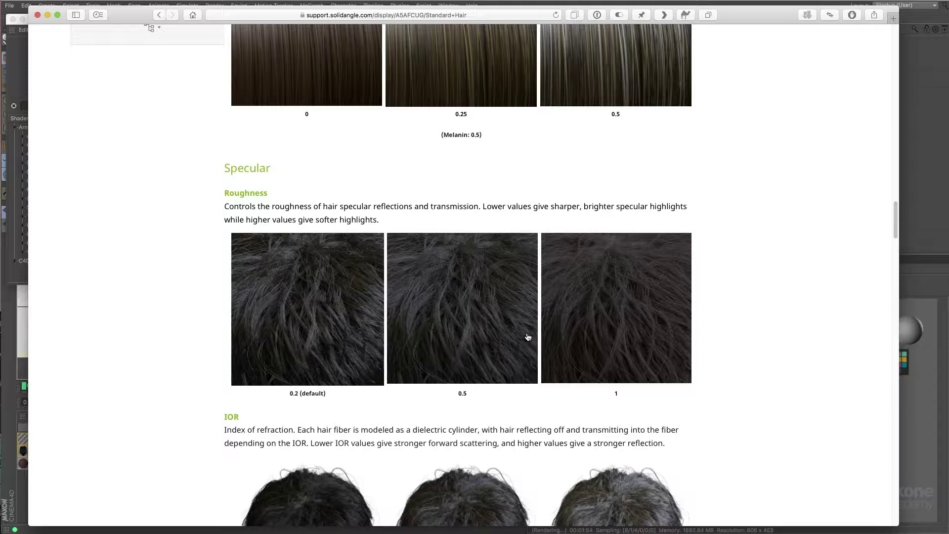
scroll(528, 337, down, 1)
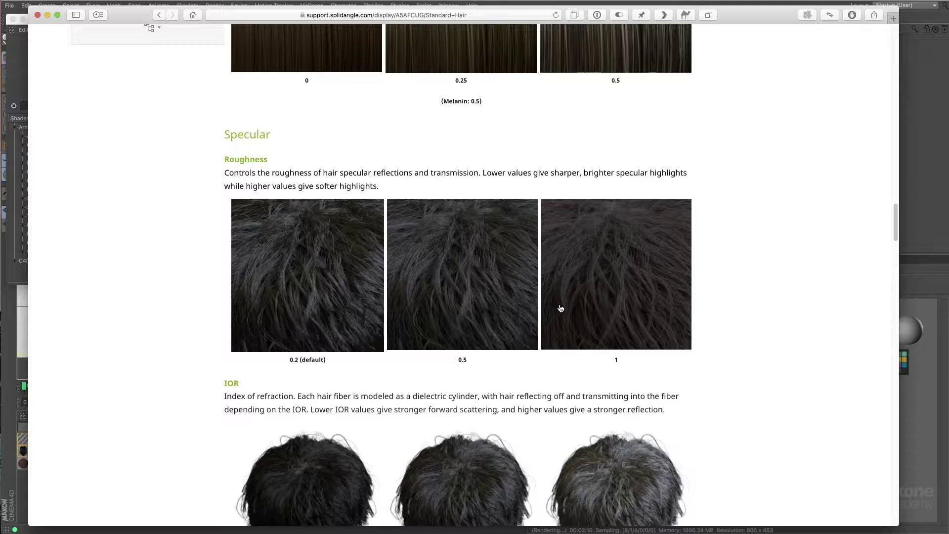
scroll(651, 332, down, 1)
scroll(650, 333, down, 3)
scroll(650, 333, down, 1)
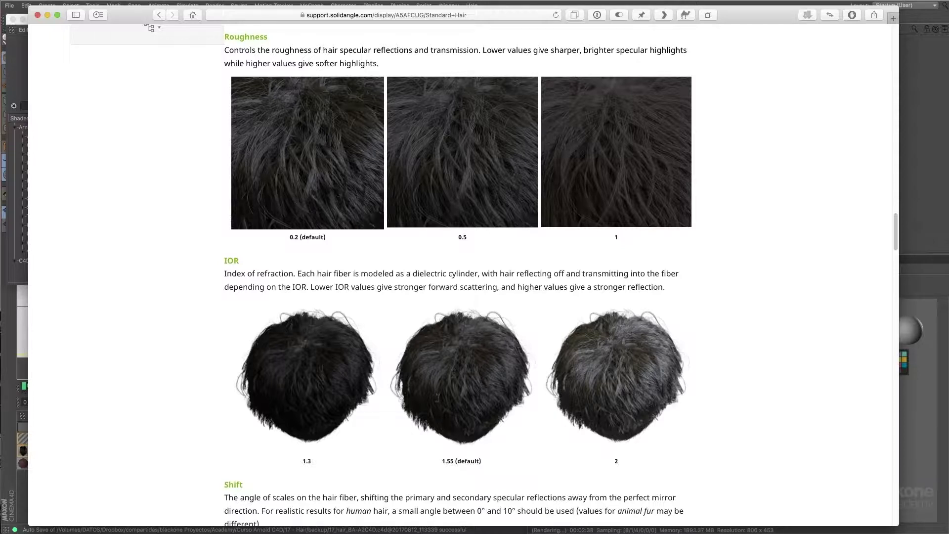
scroll(481, 377, down, 3)
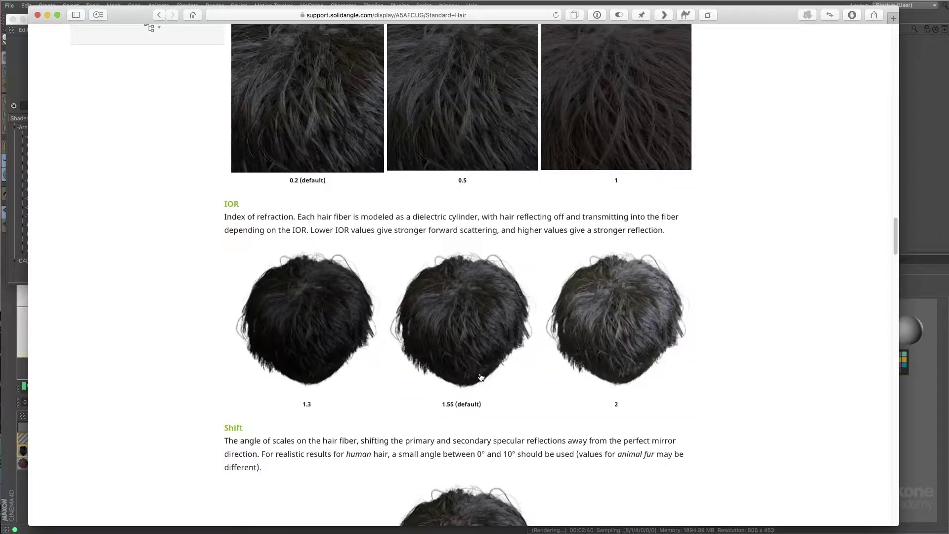
scroll(481, 376, down, 5)
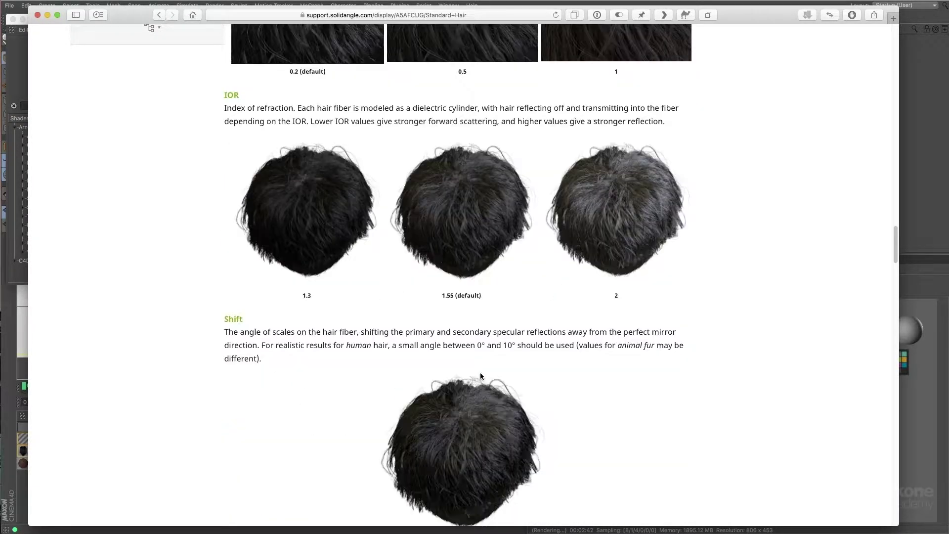
scroll(479, 373, down, 2)
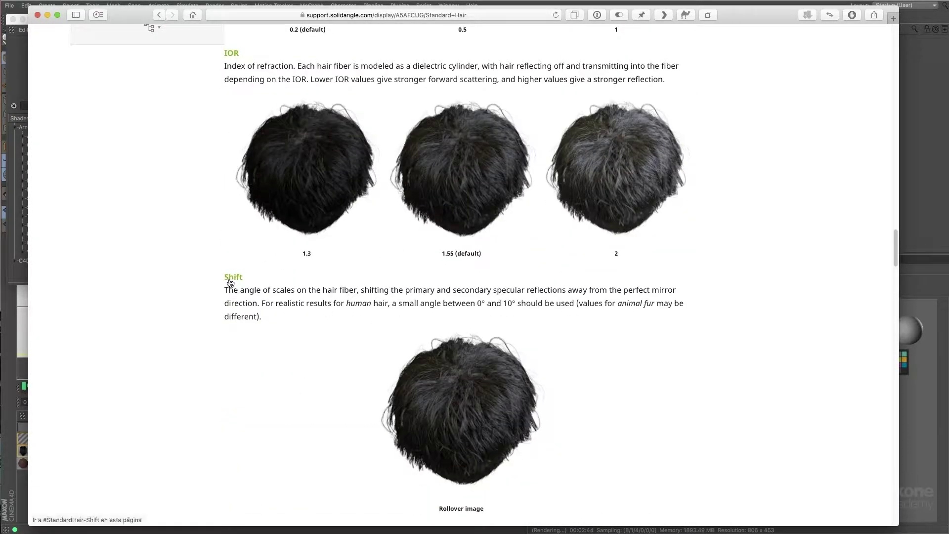
key(super+Tab)
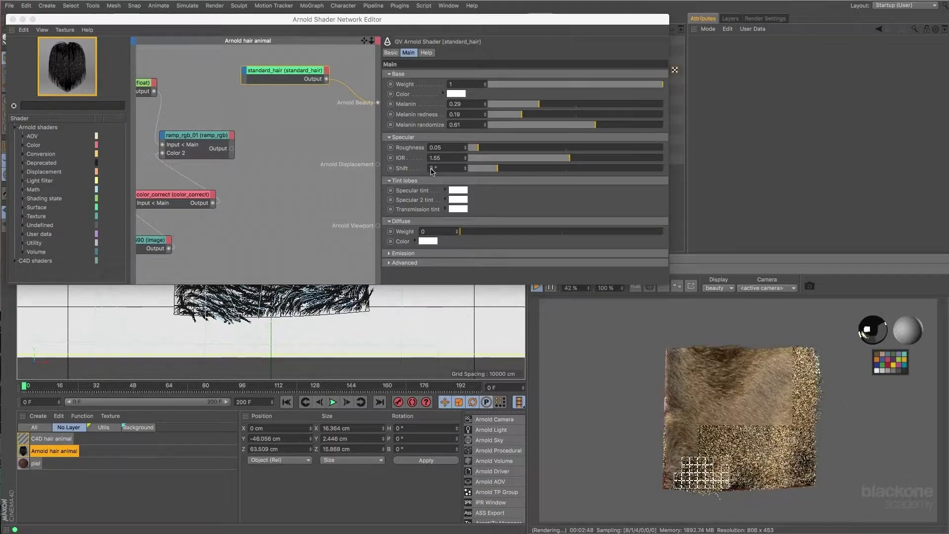
key(super+Tab)
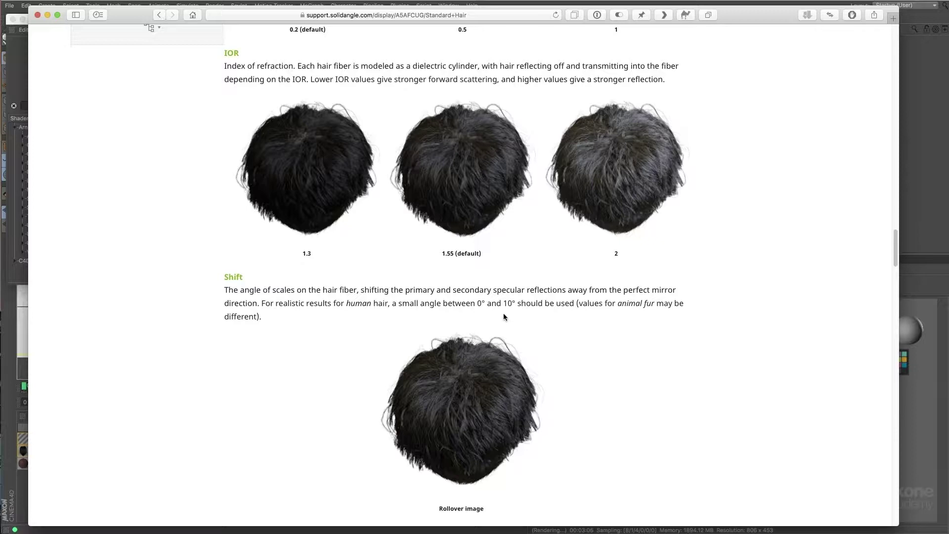
Scroll to the suggested Shift values, such as Light brown European 2.9 and Japanese 3.6
scroll(505, 317, down, 5)
scroll(505, 317, down, 5)
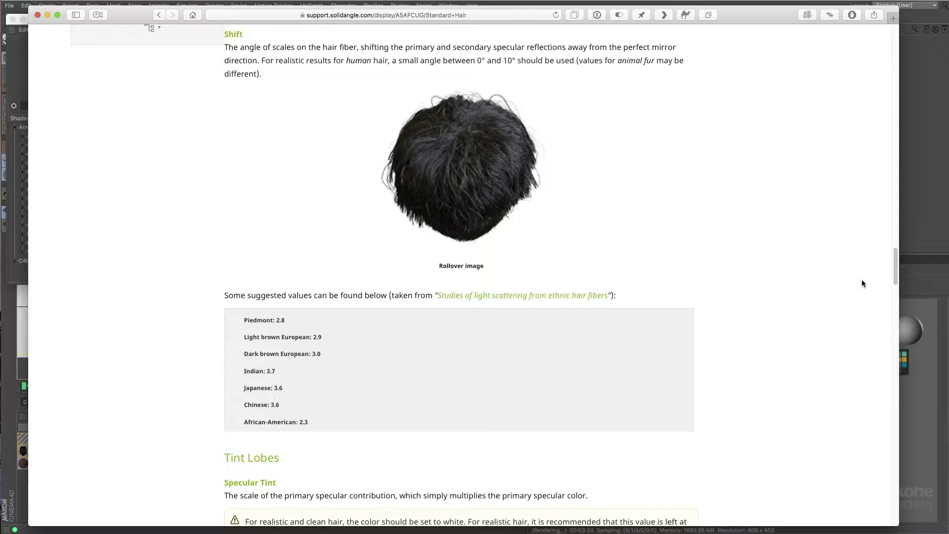
click(903, 289)
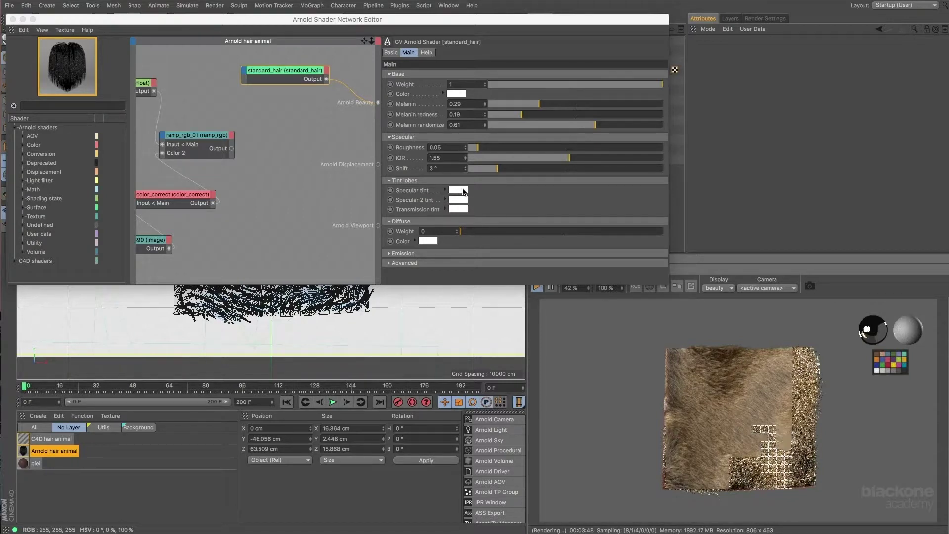
mouse_move(457, 191)
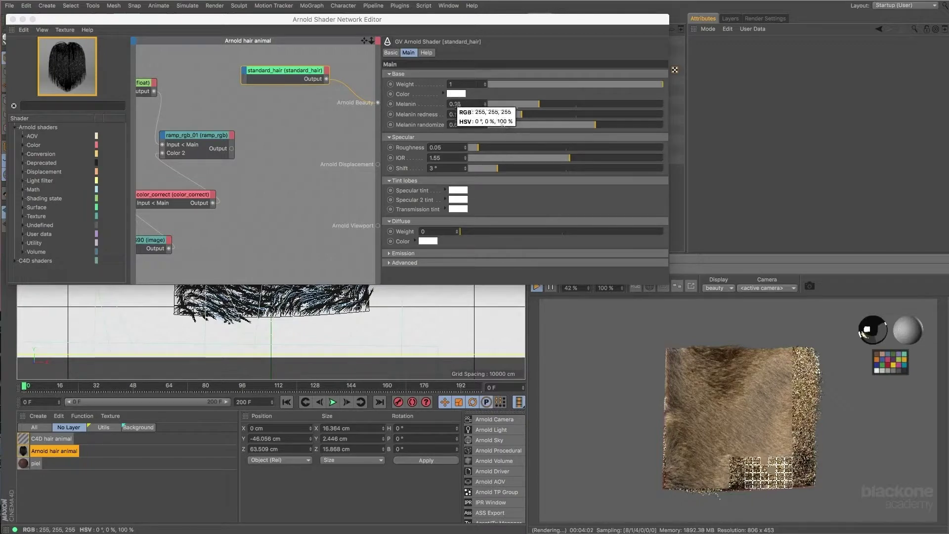
key(super+Tab)
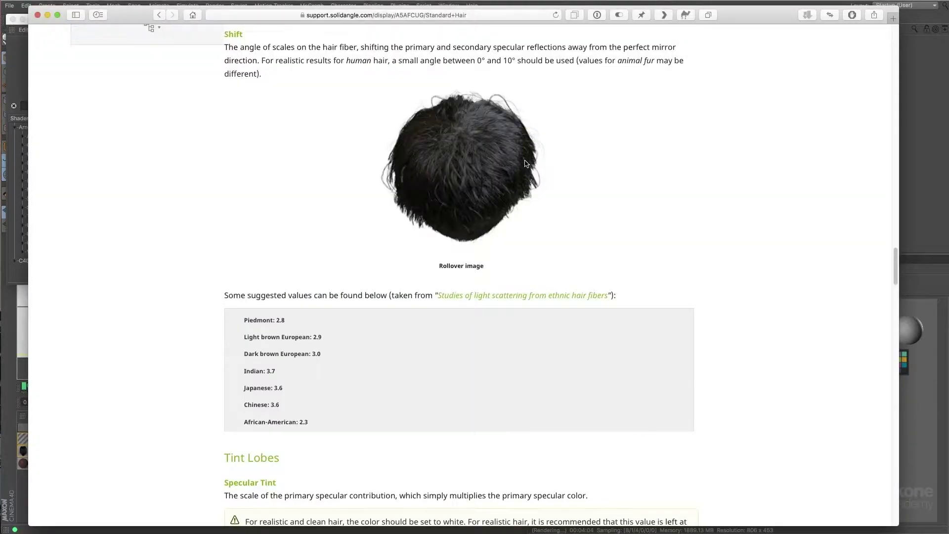
Read past Specular 2 Tint and Transmission Tint to the Diffuse Weight examples at 0, 0.1, 0.3
scroll(526, 164, down, 2)
scroll(524, 165, down, 4)
scroll(525, 165, down, 4)
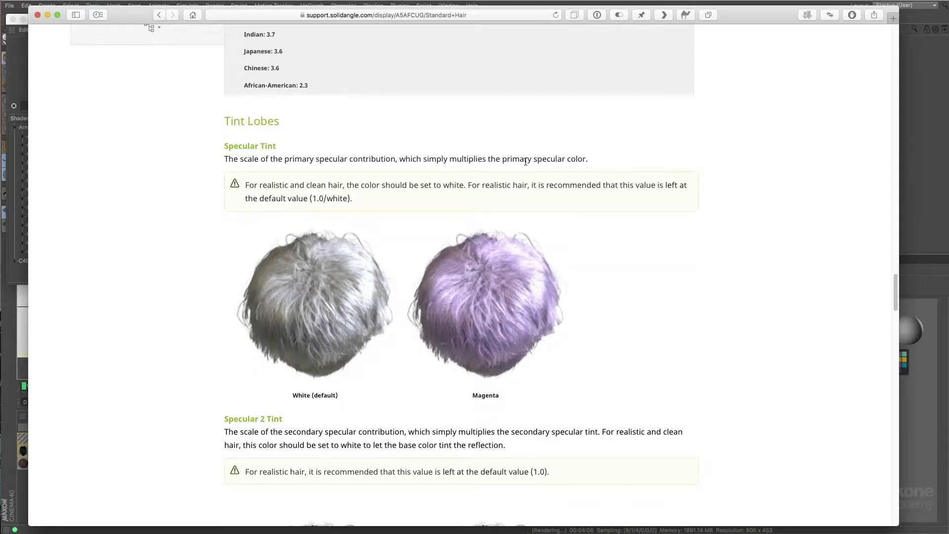
scroll(524, 163, down, 1)
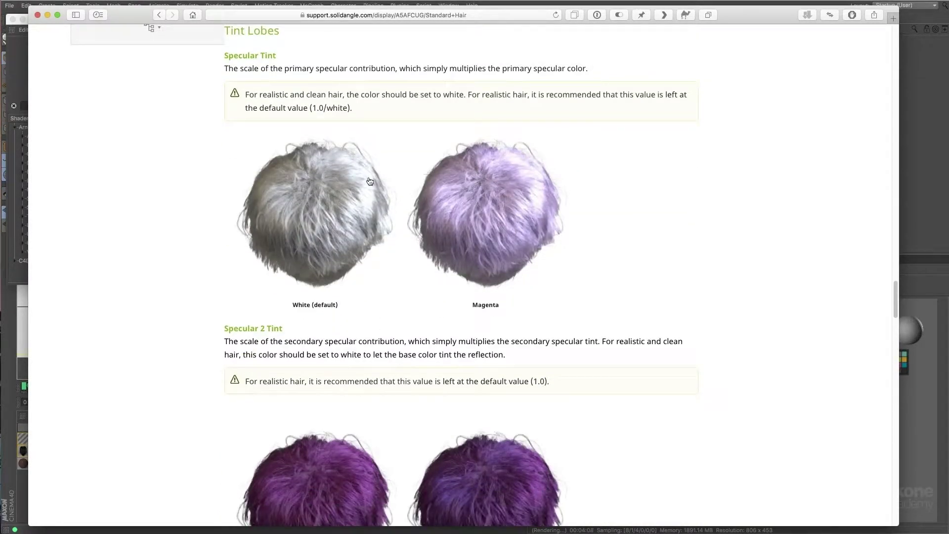
scroll(444, 163, up, 1)
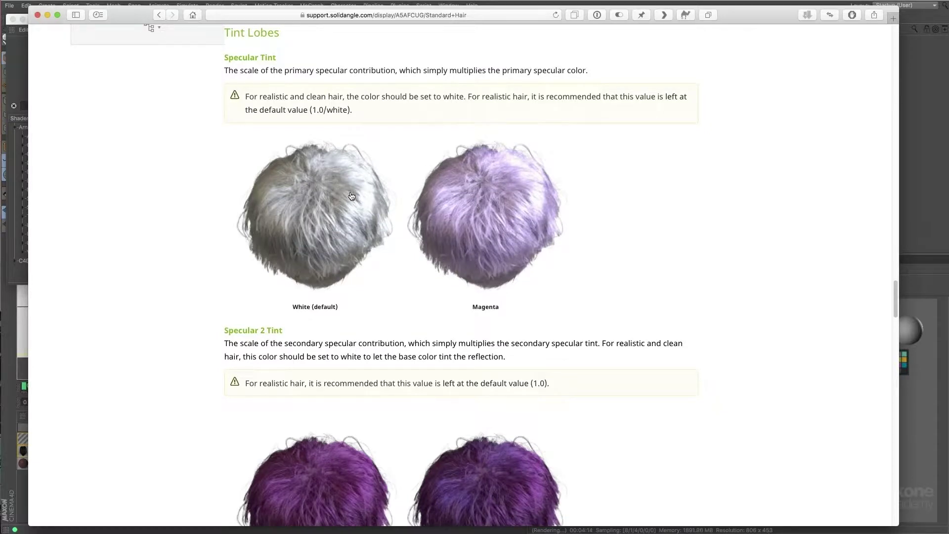
scroll(485, 201, down, 2)
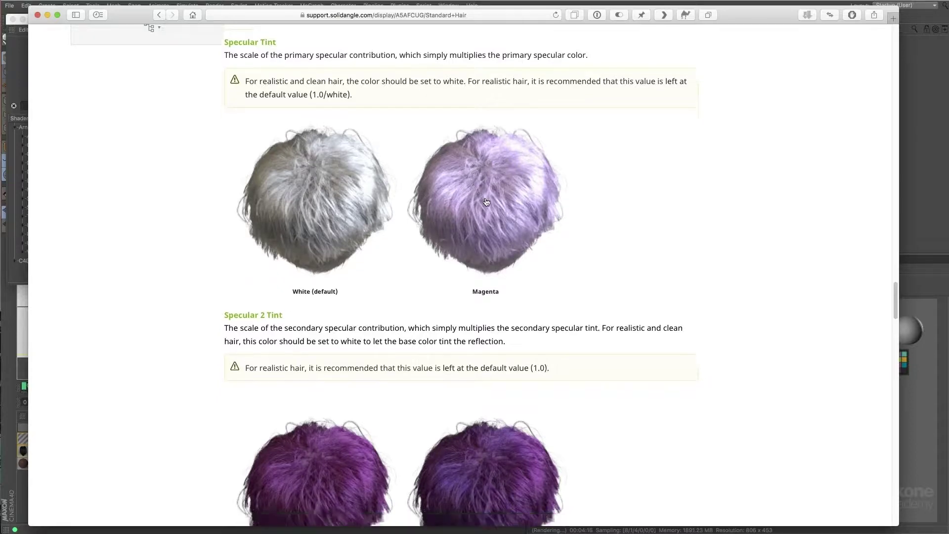
scroll(486, 202, down, 4)
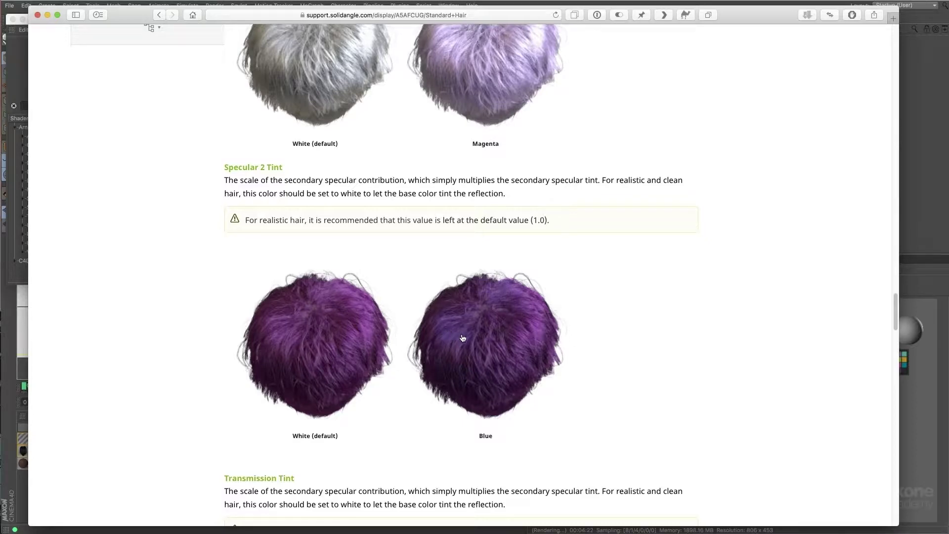
scroll(462, 339, down, 6)
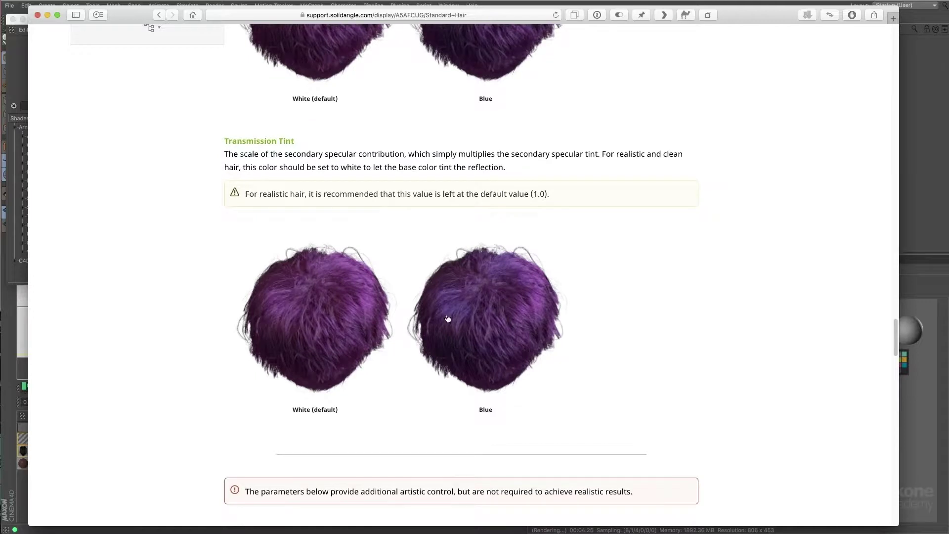
scroll(461, 317, down, 2)
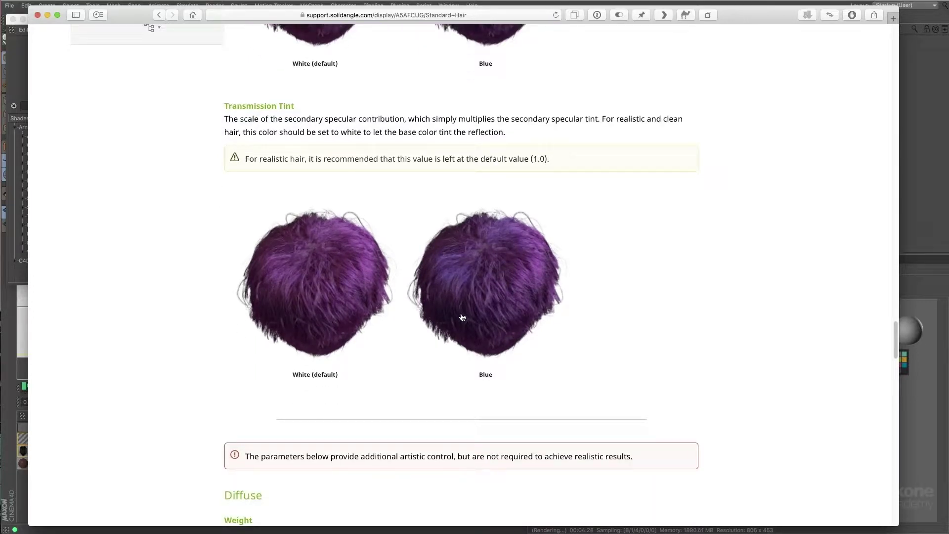
scroll(462, 317, up, 1)
scroll(487, 271, up, 2)
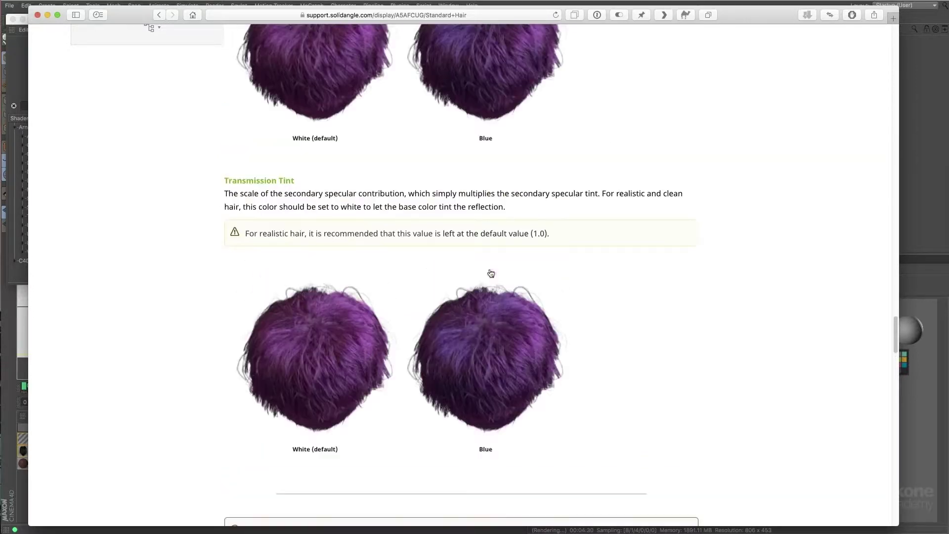
scroll(490, 270, up, 2)
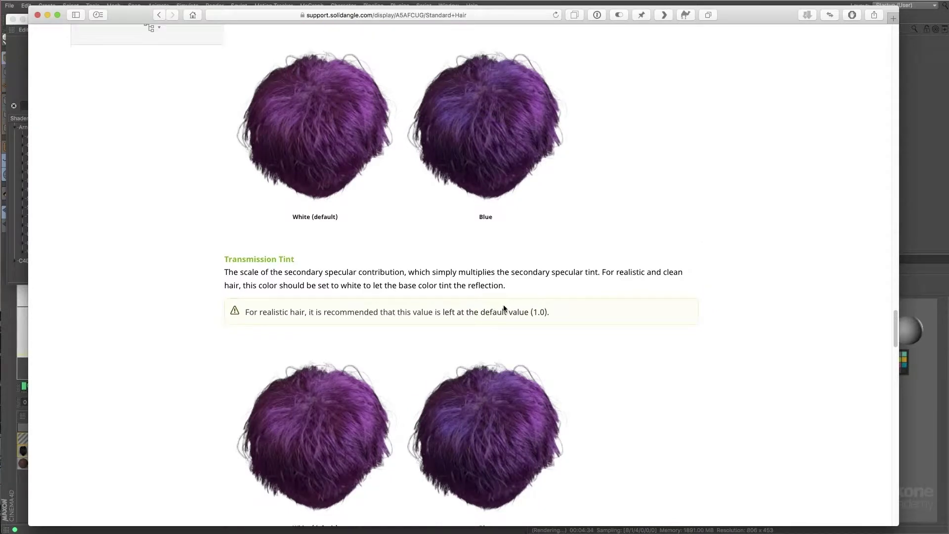
scroll(504, 308, up, 4)
scroll(504, 309, up, 2)
scroll(503, 309, up, 2)
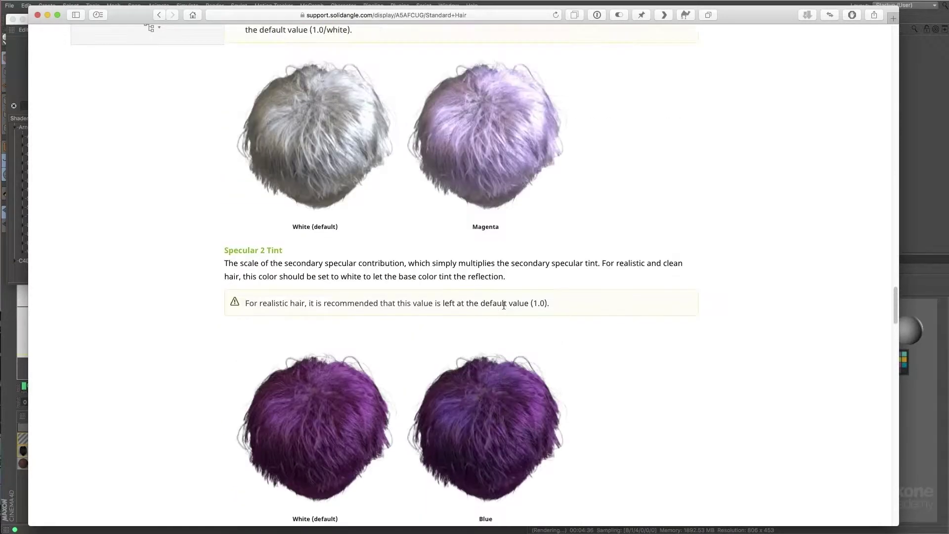
scroll(504, 310, down, 6)
scroll(504, 310, down, 2)
scroll(504, 309, down, 5)
scroll(503, 309, down, 1)
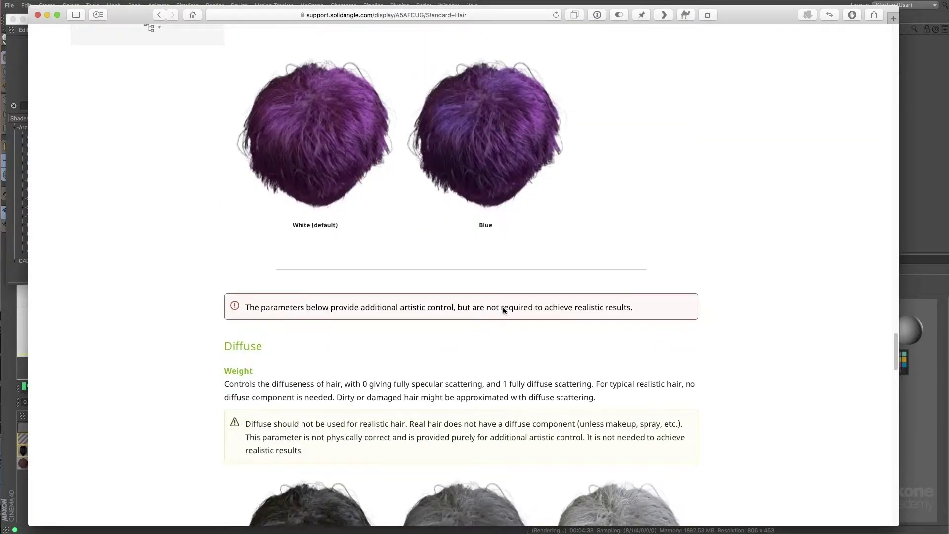
scroll(504, 309, down, 5)
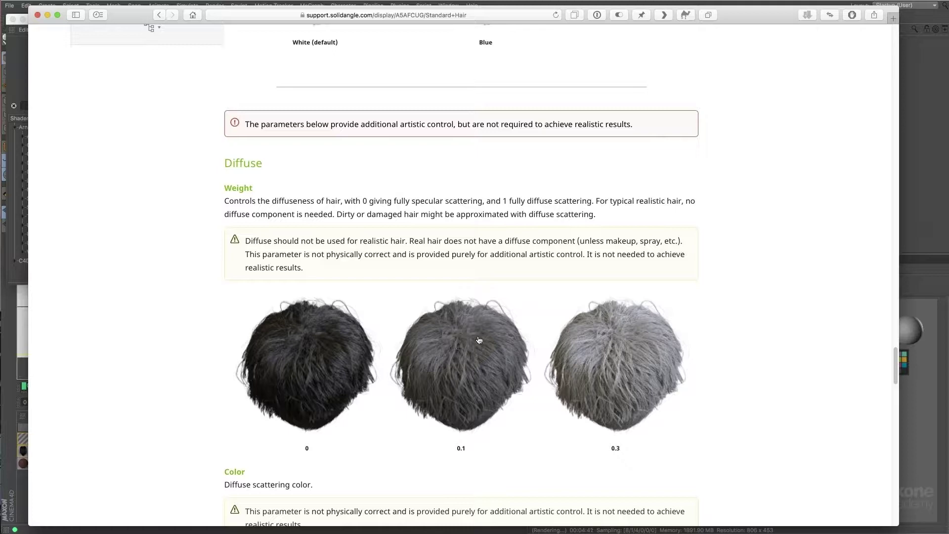
Return to Cinema 4D and close the Arnold Shader Network Editor window
key(super+Tab)
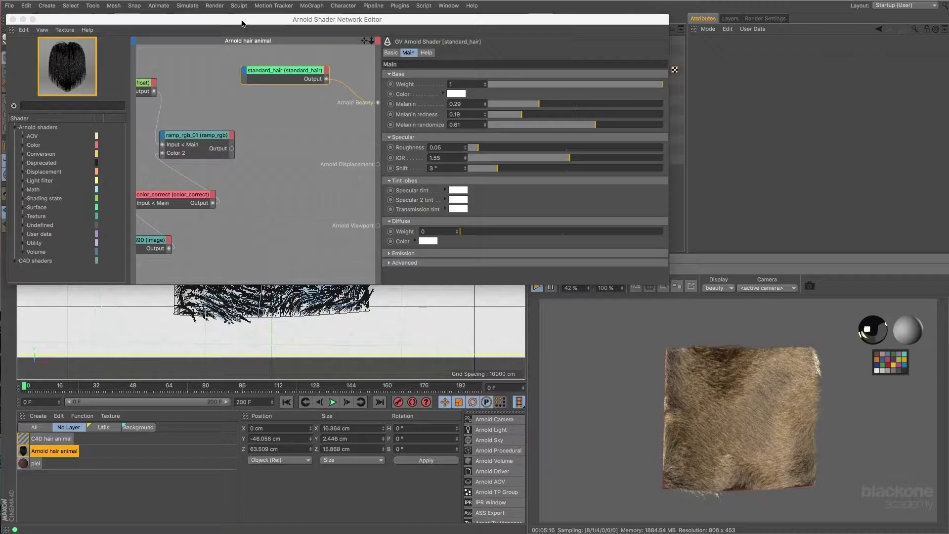
drag(243, 21, 261, 43)
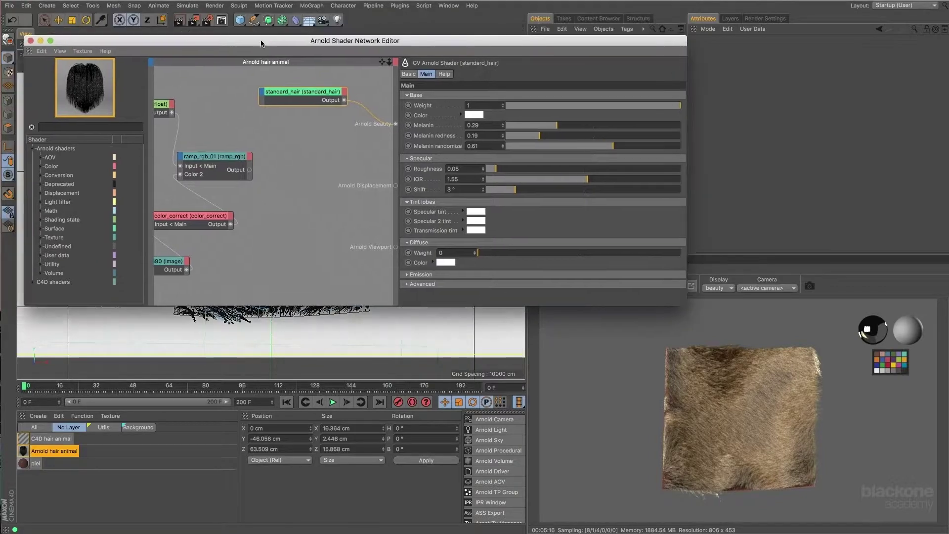
click(30, 40)
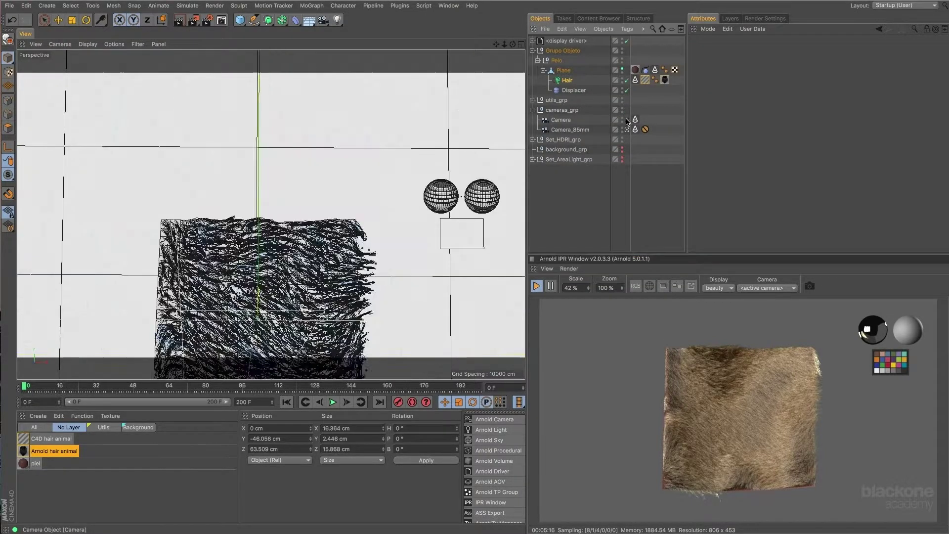
View the fur through the scene Camera, orbiting to see it from below
click(626, 120)
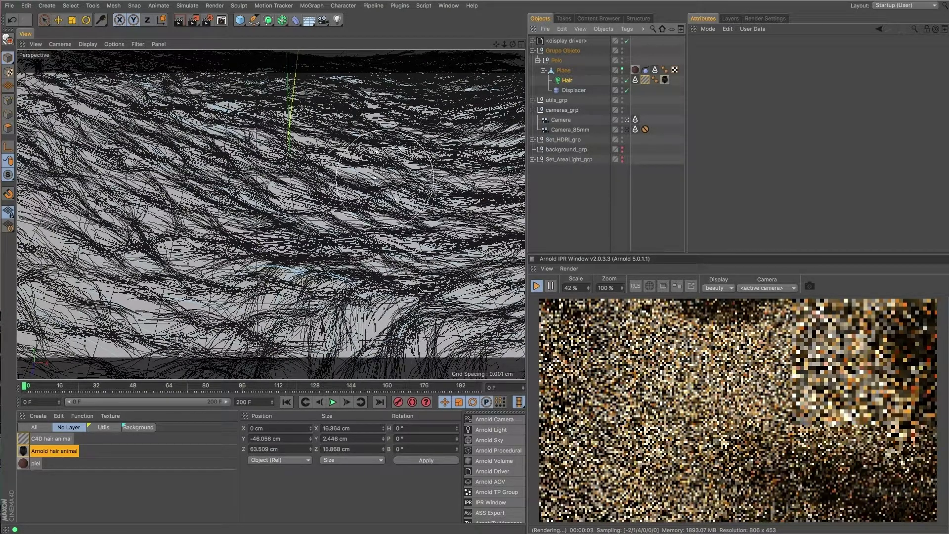
mouse_move(417, 289)
alt+mouse_down()
mouse_move(395, 183)
mouse_move(411, 282)
alt+mouse_up()
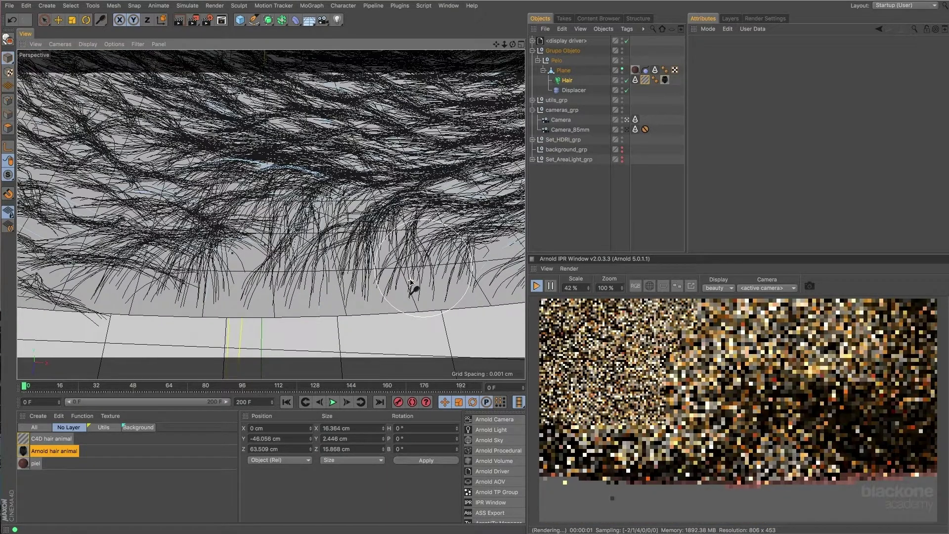
scroll(413, 282, up, 2)
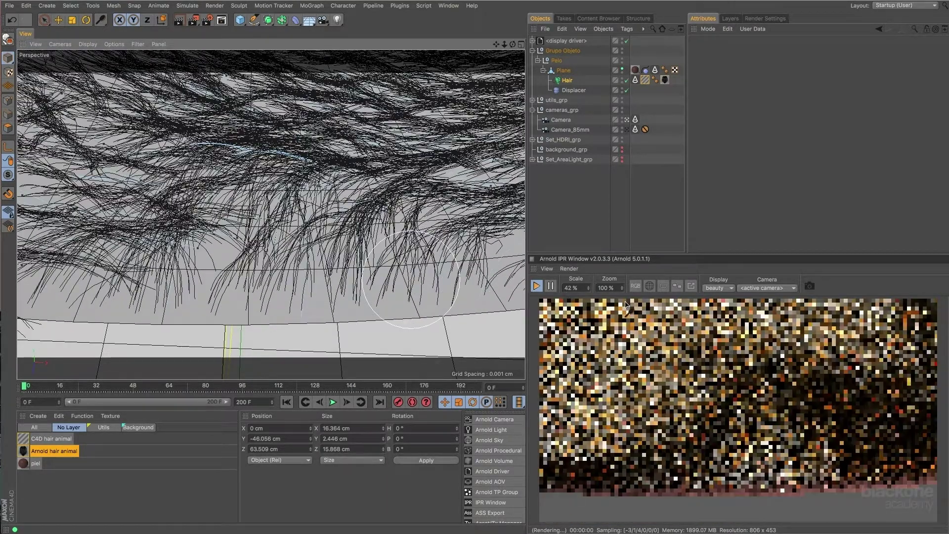
Limit the IPR to a render region over the lower fur and edit the Arnold hair animal material
click(663, 288)
drag(581, 324, 740, 425)
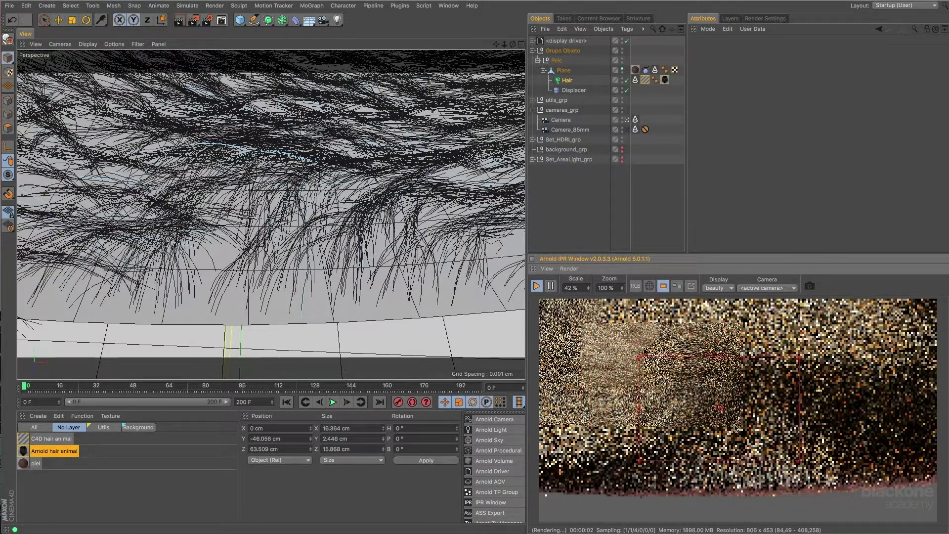
drag(735, 428, 749, 456)
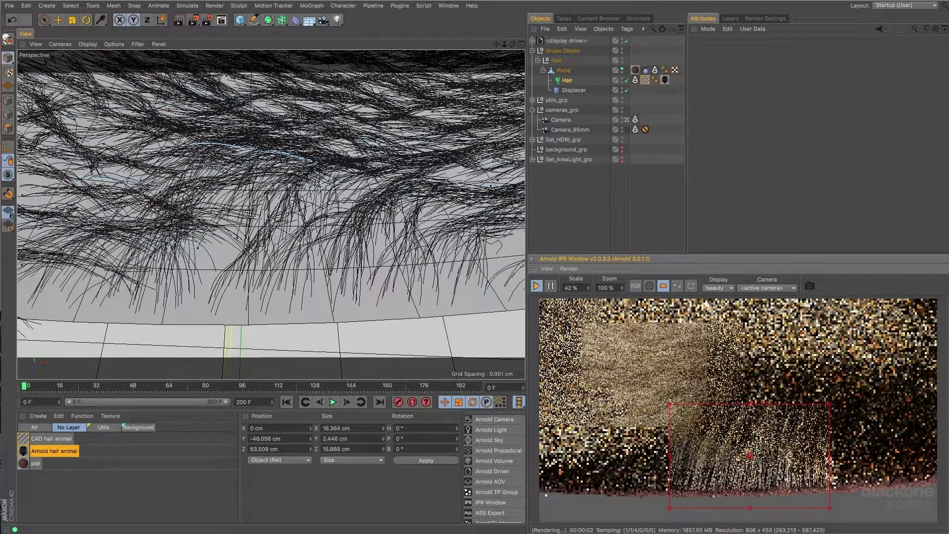
drag(749, 405, 743, 351)
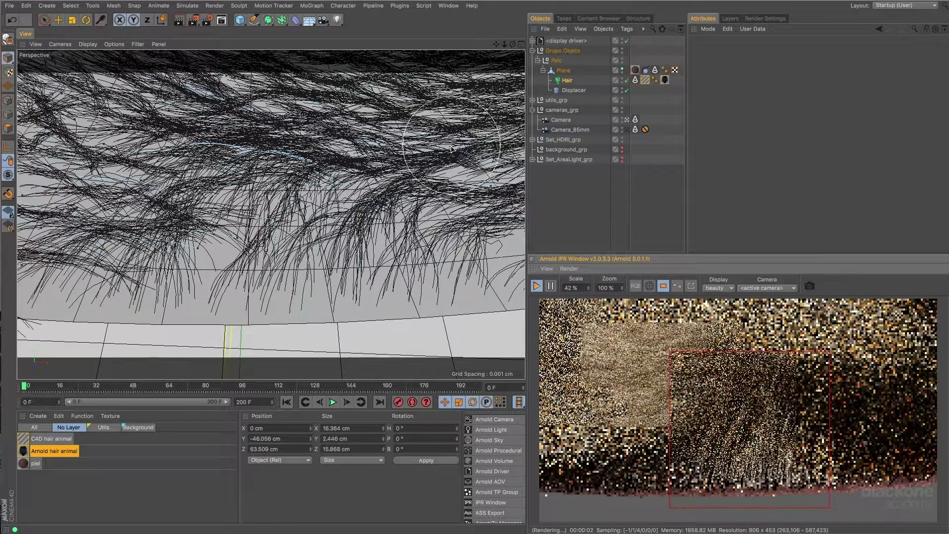
double_click(25, 452)
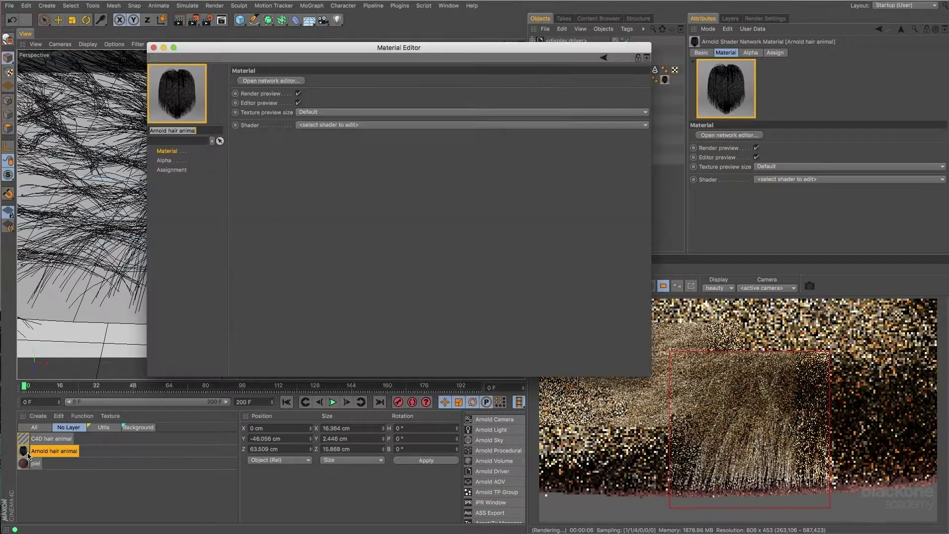
In the shader network, raise the standard_hair Diffuse Weight to 1 for white fur
click(262, 82)
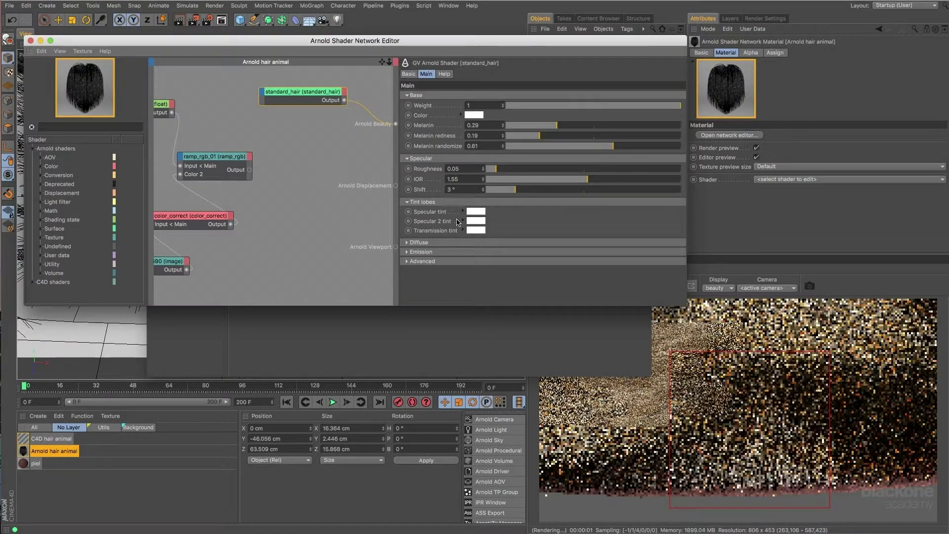
click(451, 243)
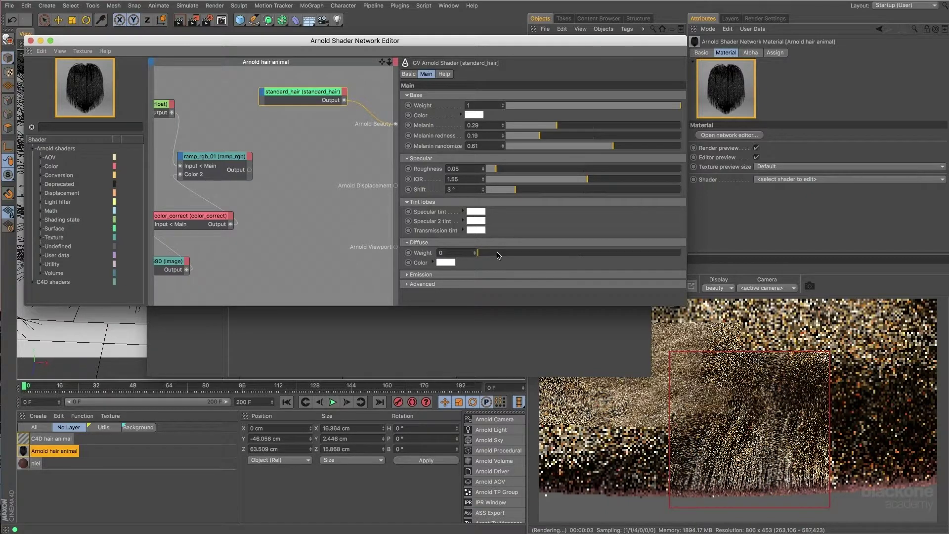
drag(498, 255, 693, 261)
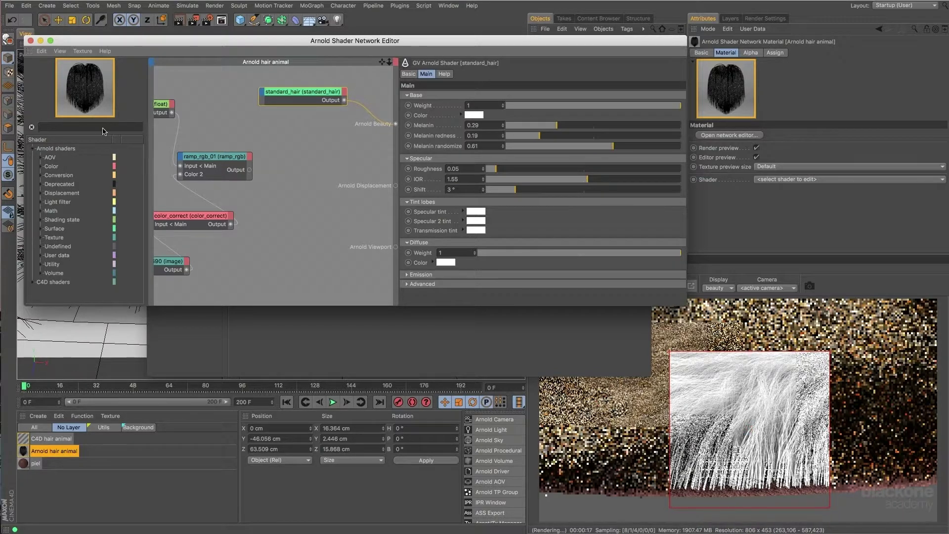
Add a ramp_rgb node wired into standard_hair Diffuse Color, pulling its right knot inward
text(ra)
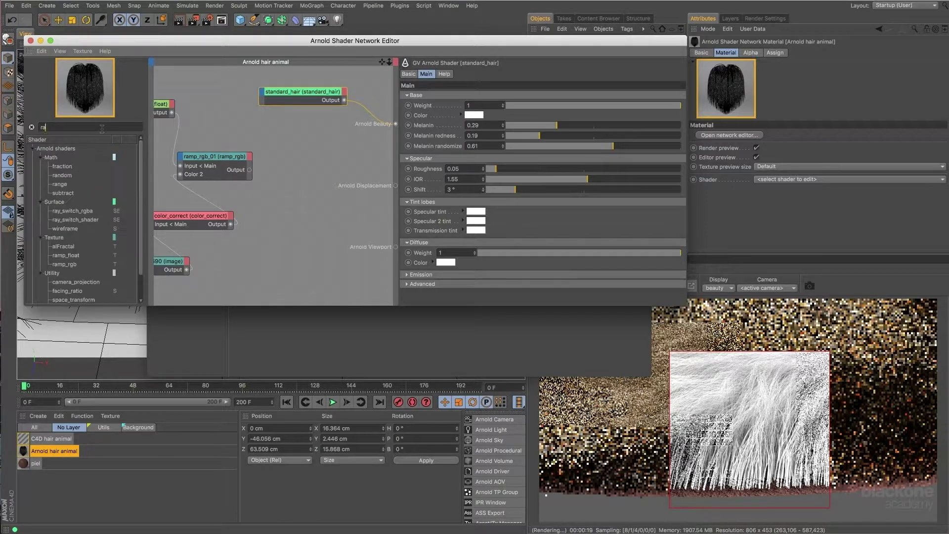
text(mp)
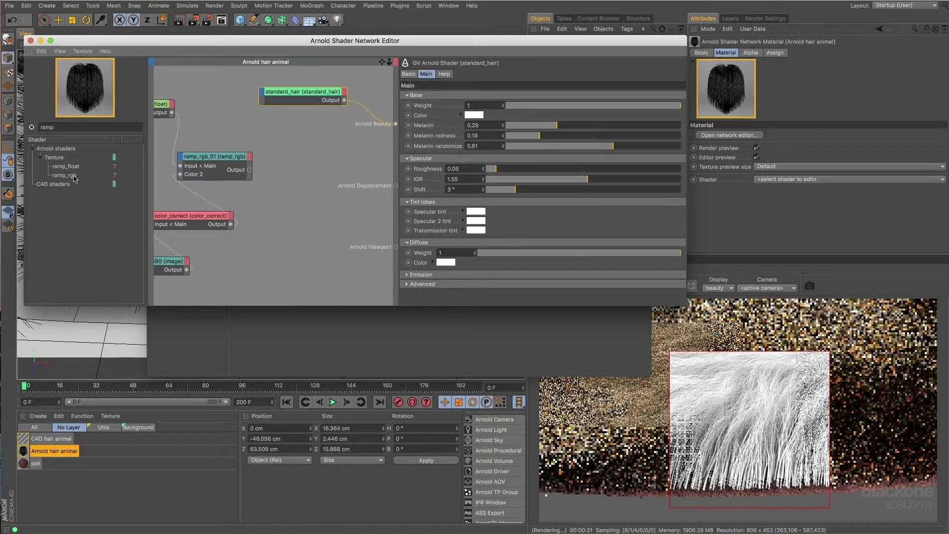
drag(74, 178, 306, 165)
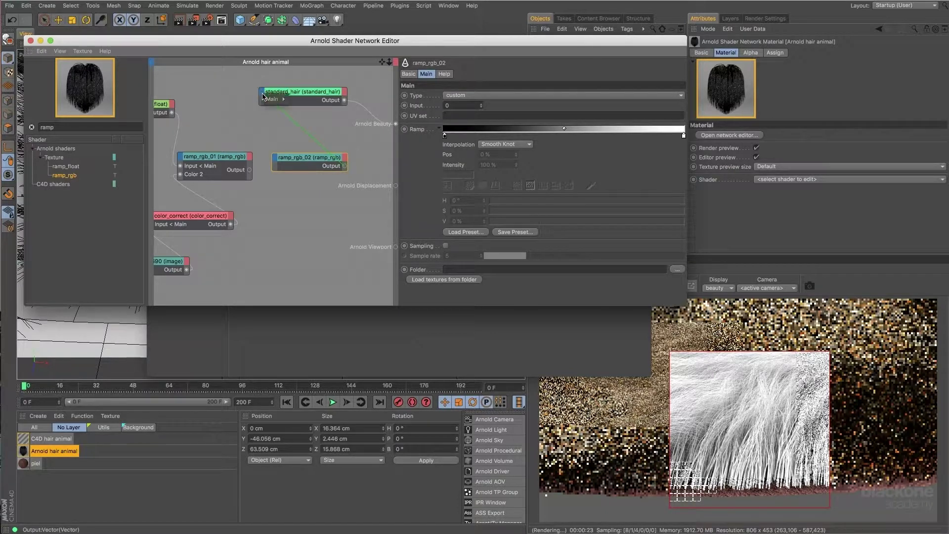
drag(262, 97, 267, 99)
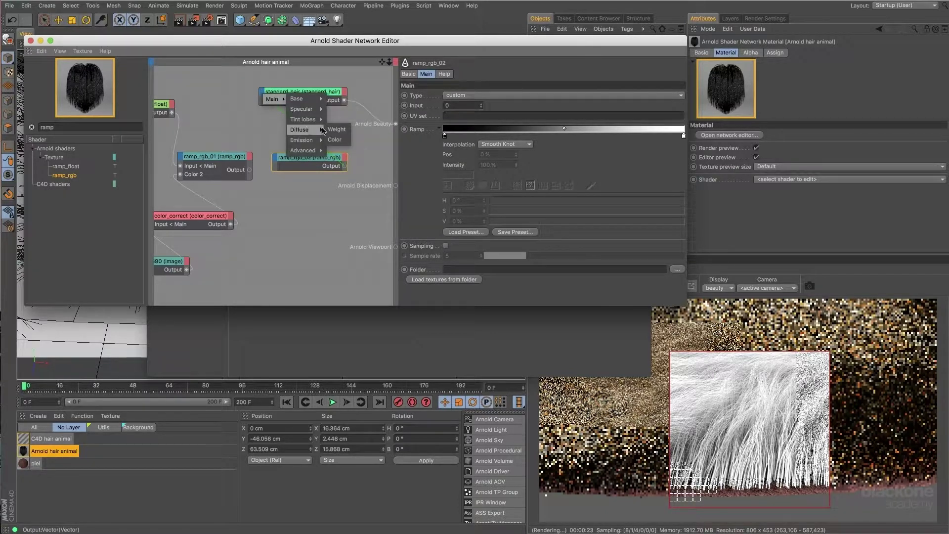
click(333, 139)
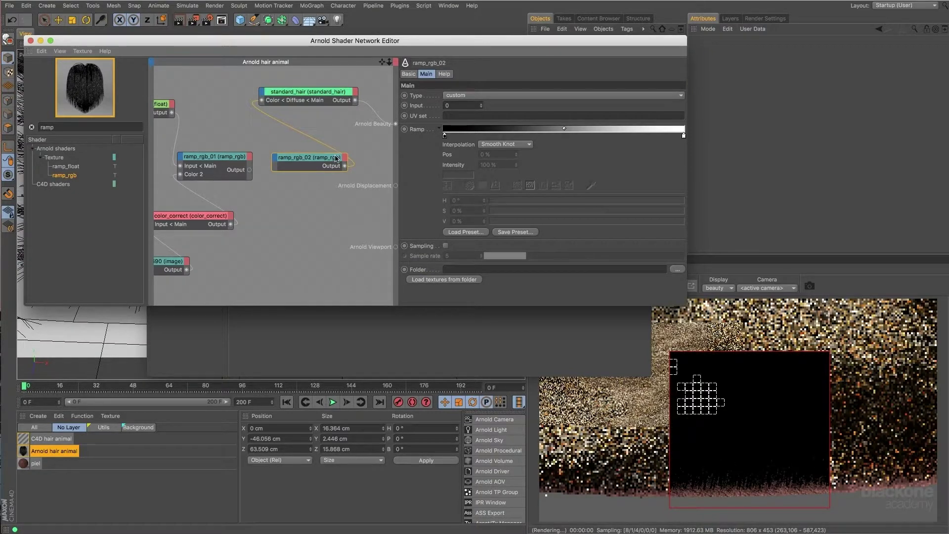
drag(330, 170, 323, 197)
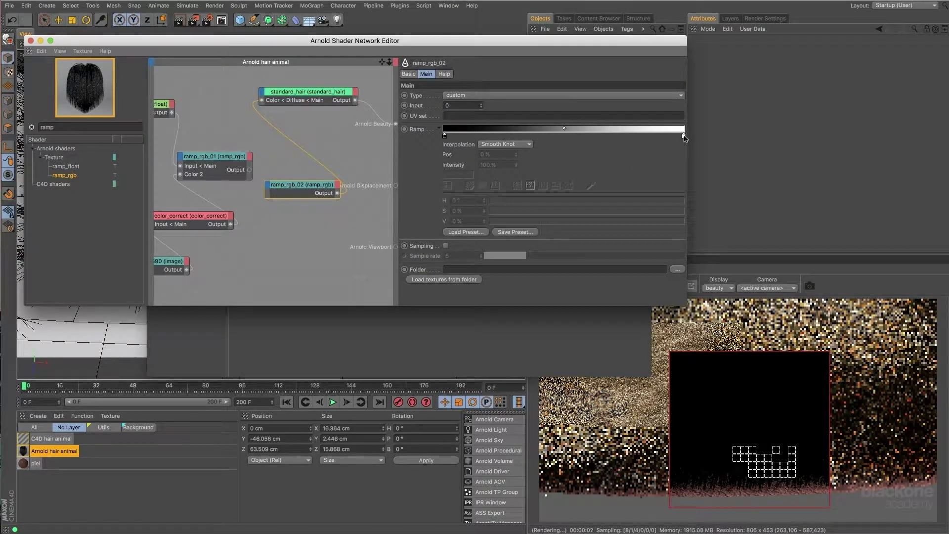
drag(685, 138, 497, 131)
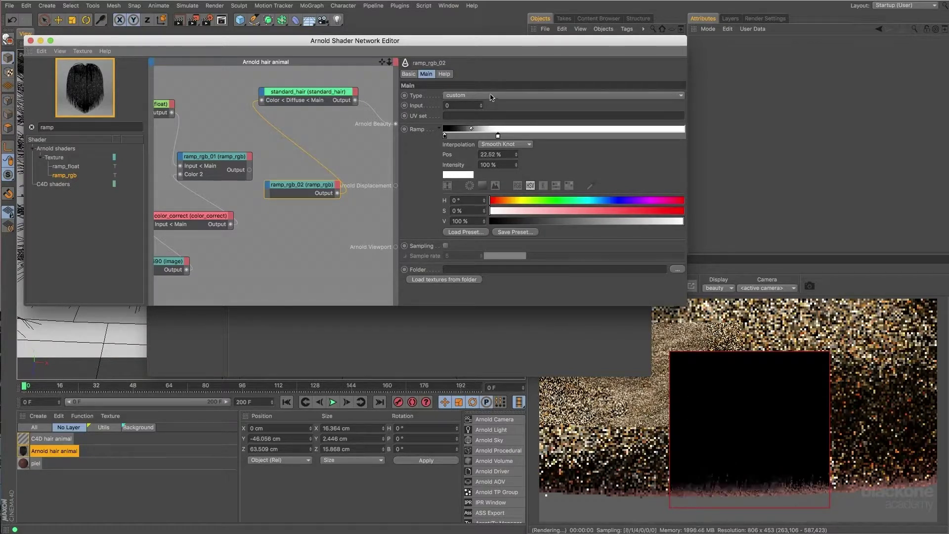
Rearrange the ramp_rgb_02 black and white knots, sliding one to about 44%
click(494, 96)
click(488, 128)
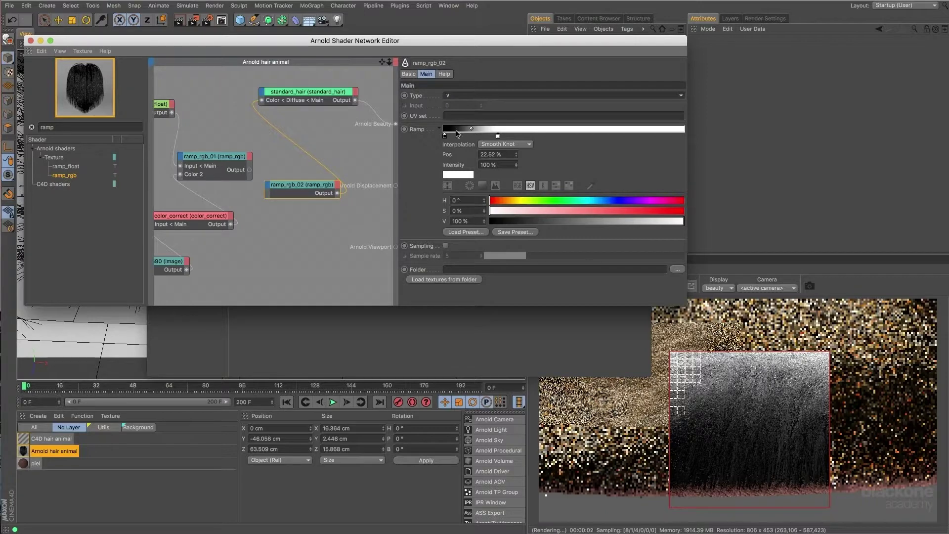
drag(444, 135, 512, 136)
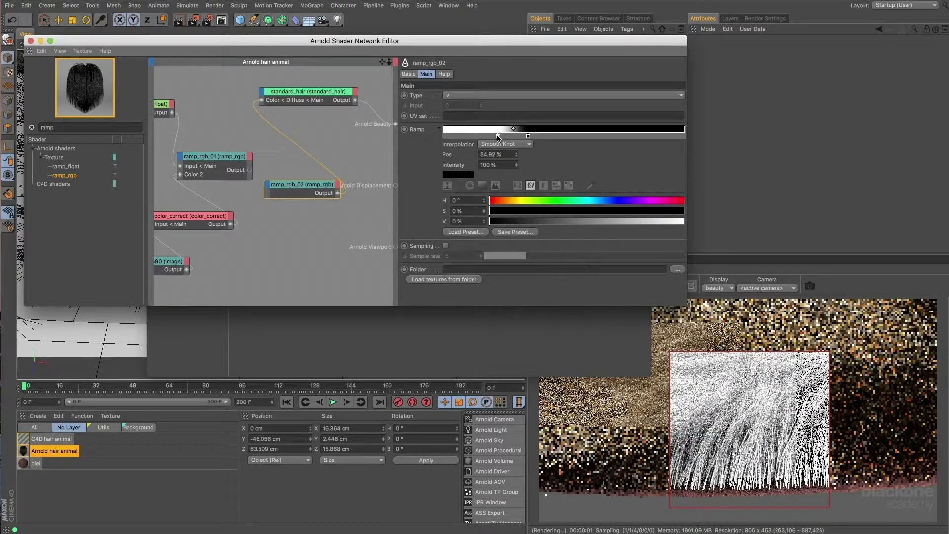
drag(498, 135, 433, 137)
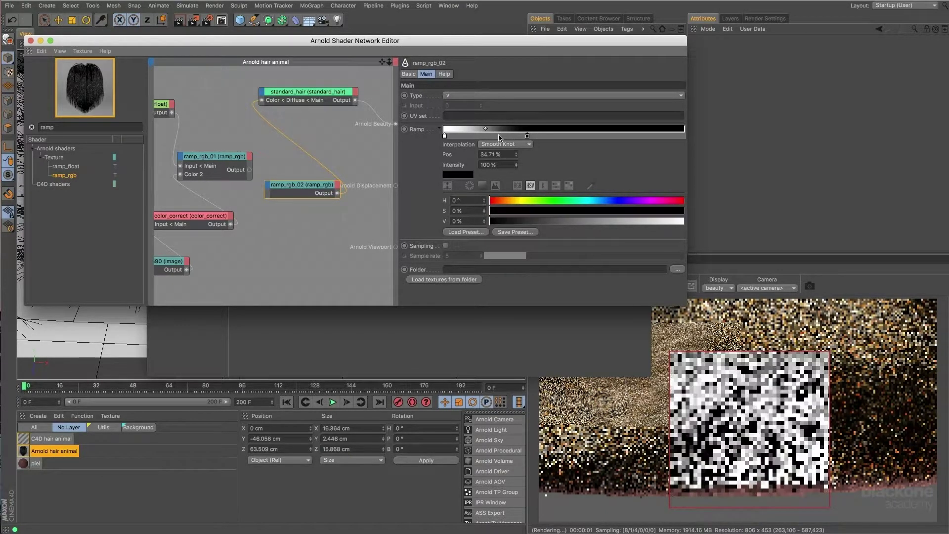
drag(527, 135, 469, 137)
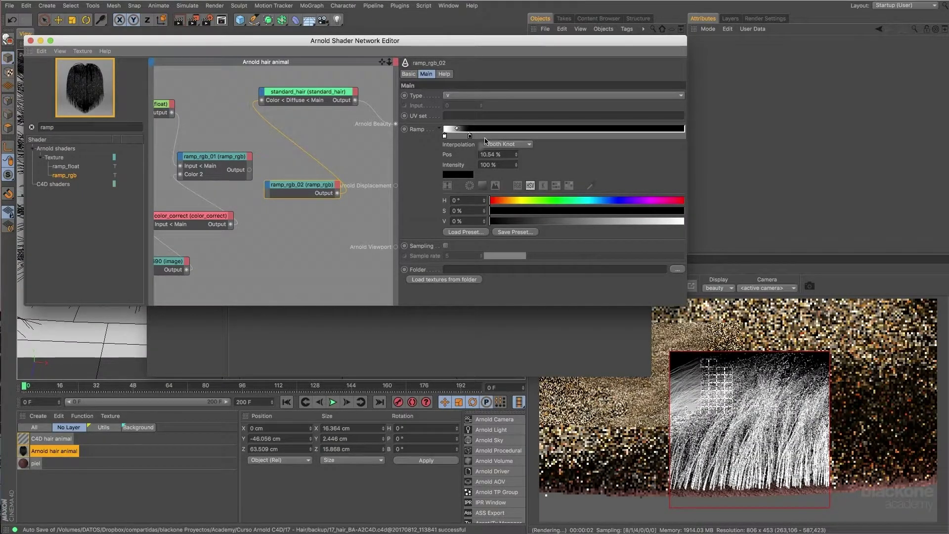
drag(445, 136, 495, 138)
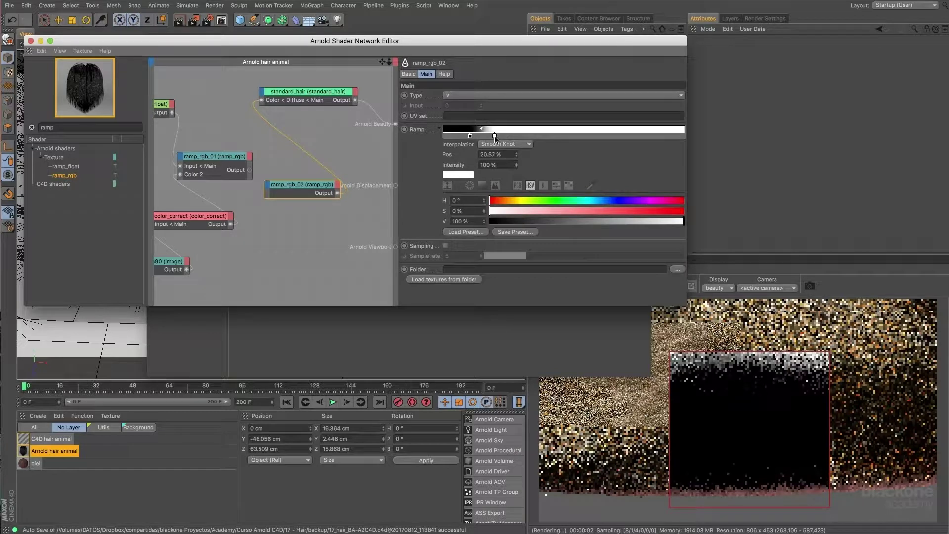
drag(495, 137, 550, 136)
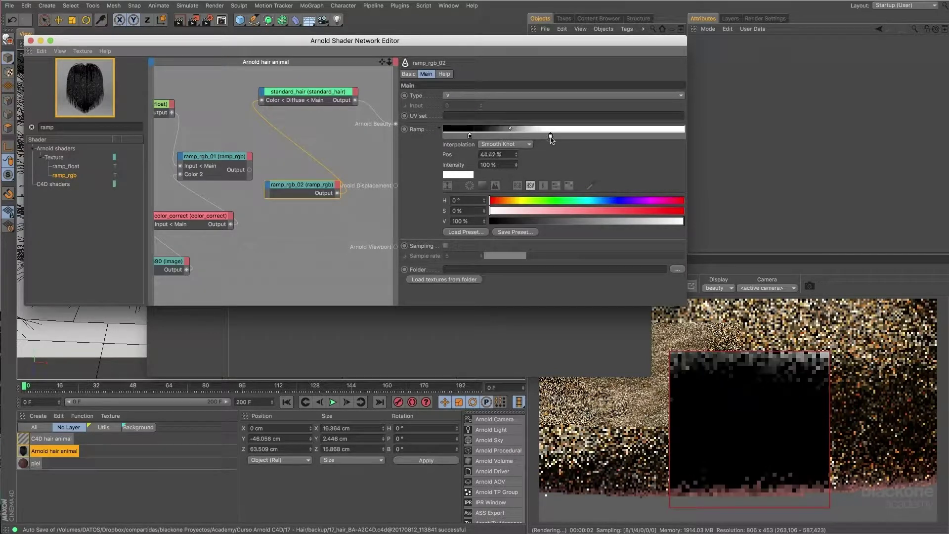
Set the ramp_rgb_02 Type to u
click(530, 95)
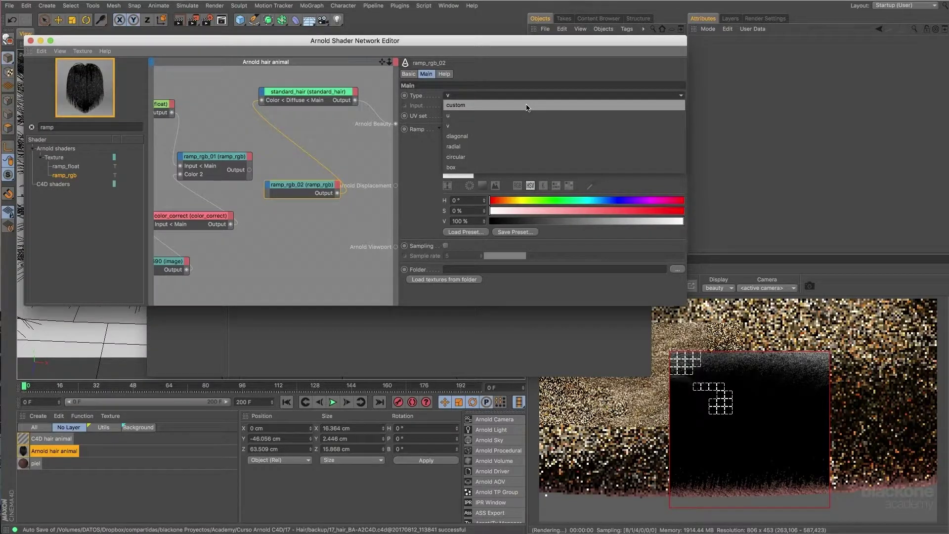
click(527, 106)
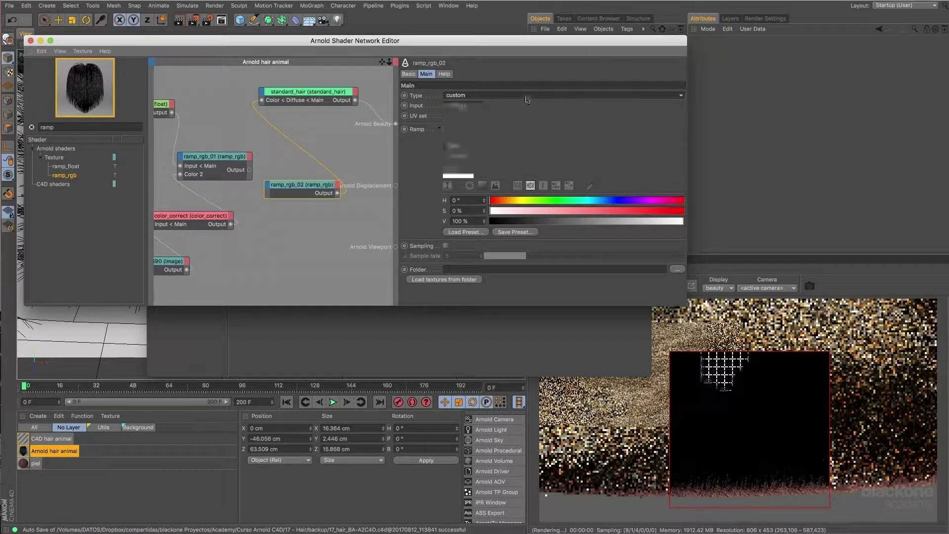
click(528, 96)
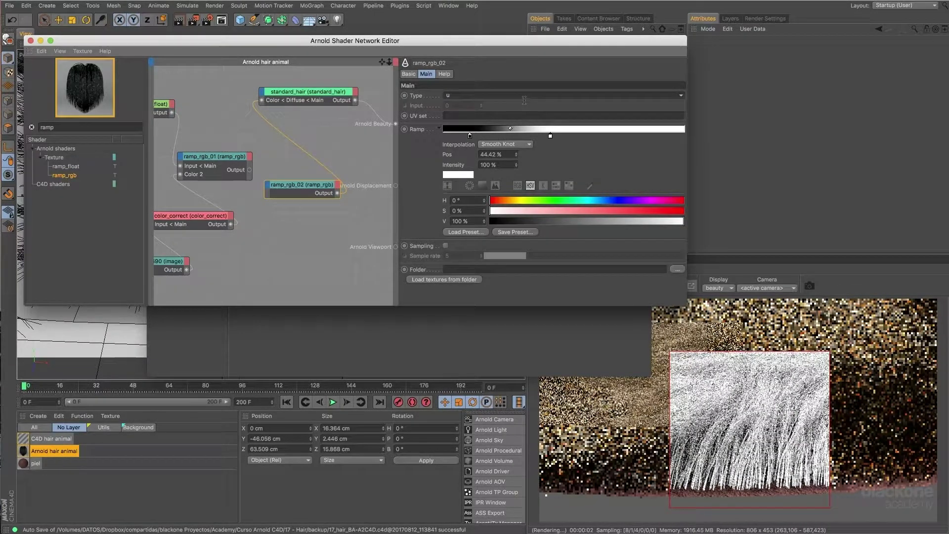
click(523, 96)
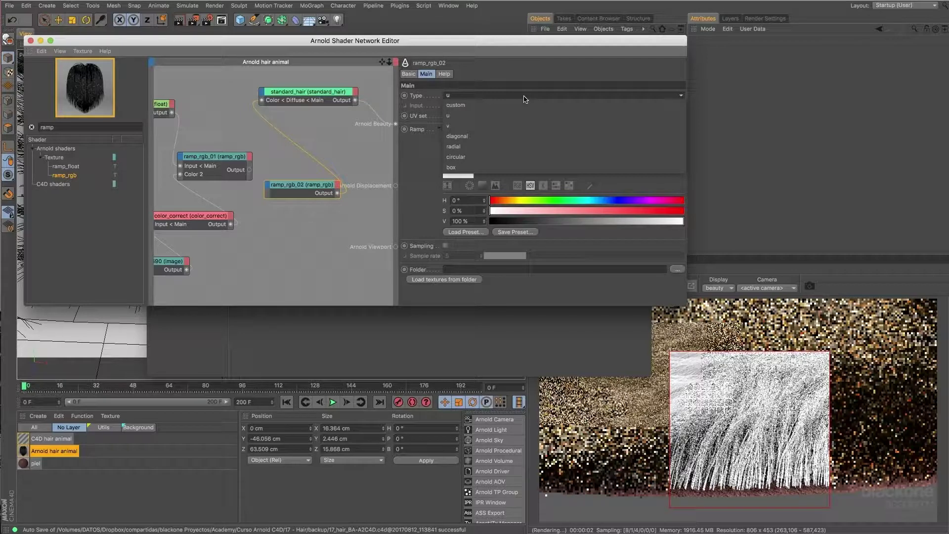
click(528, 85)
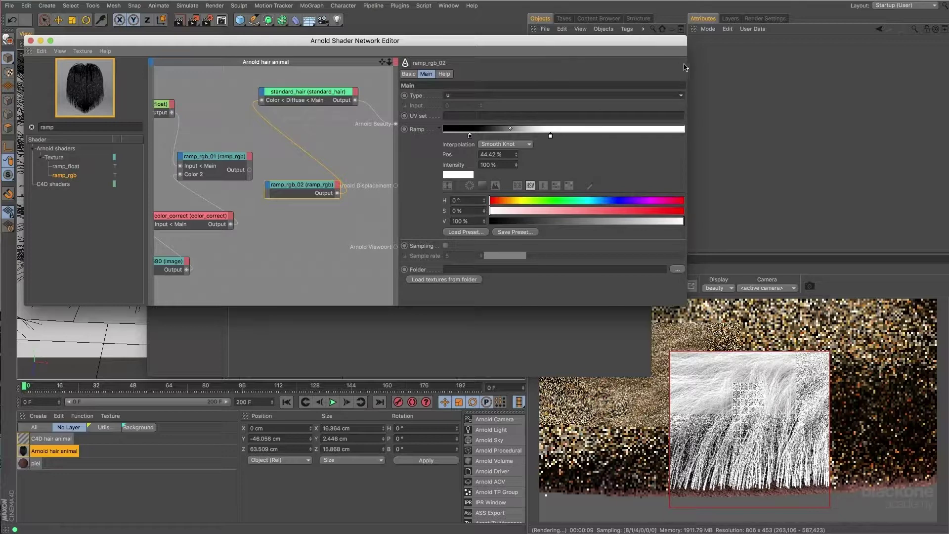
Turn off Export UVs on the Hair object's Arnold tag
drag(678, 66, 523, 84)
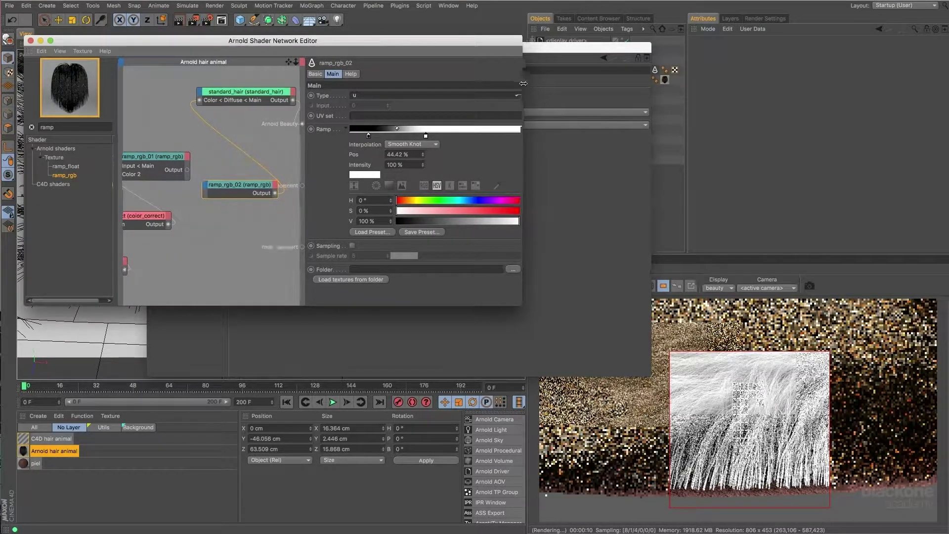
click(562, 49)
drag(562, 49, 557, 181)
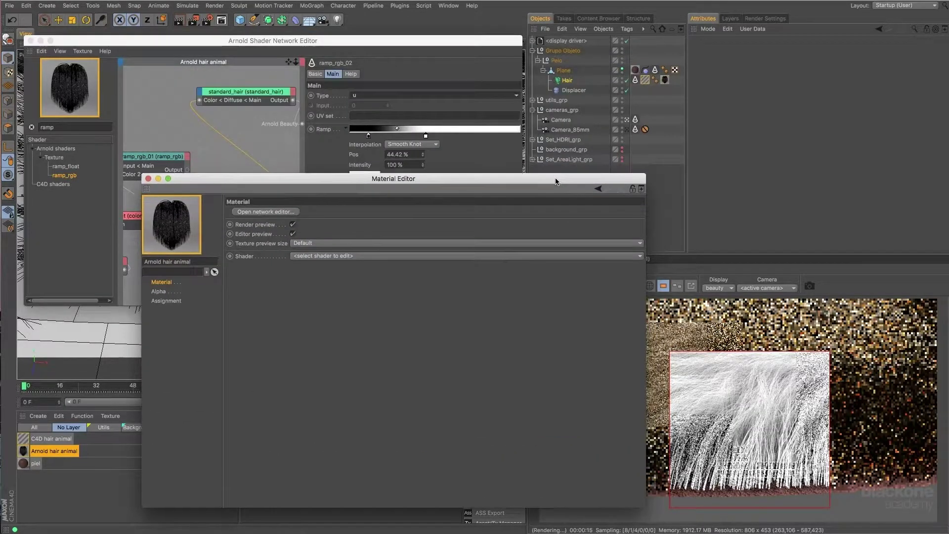
click(568, 83)
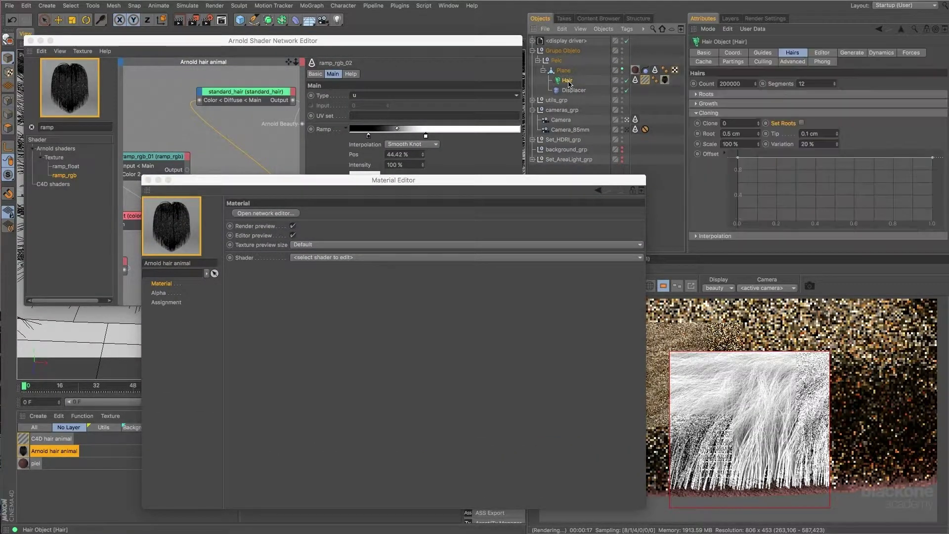
click(635, 80)
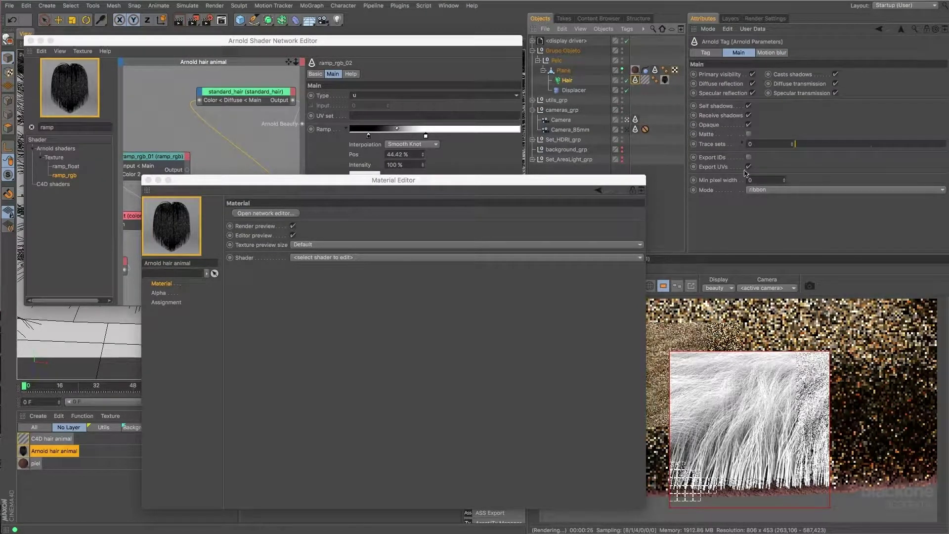
click(749, 167)
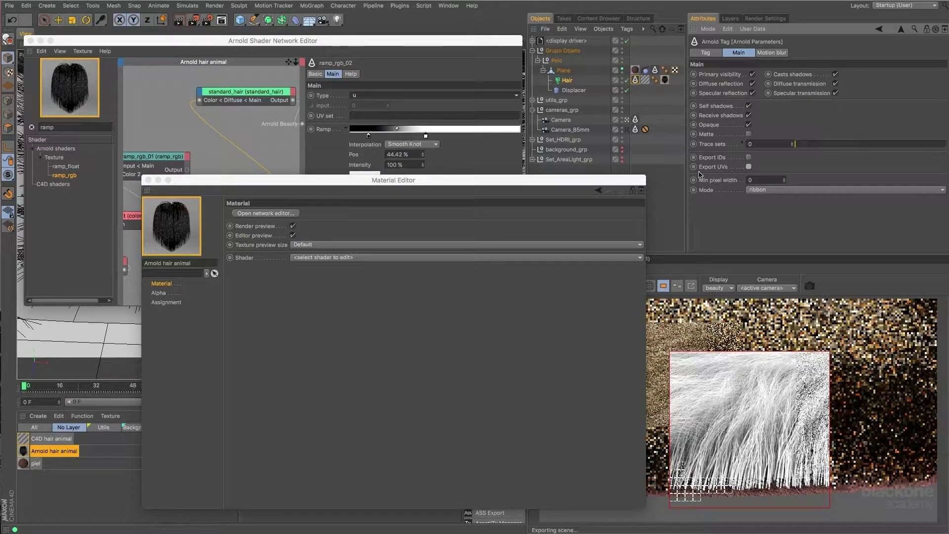
click(418, 97)
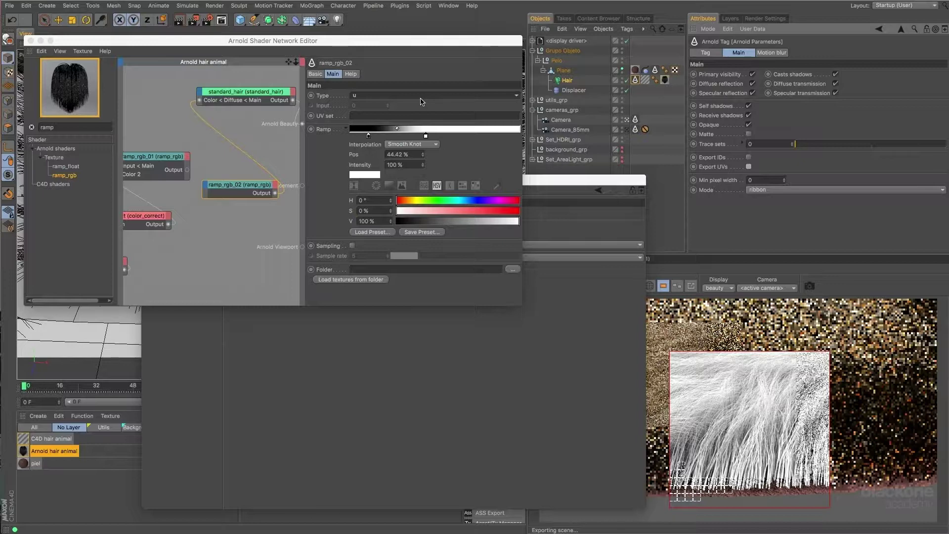
Switch ramp_rgb_02 to the v direction and slide its middle knot to 65.59%
click(419, 98)
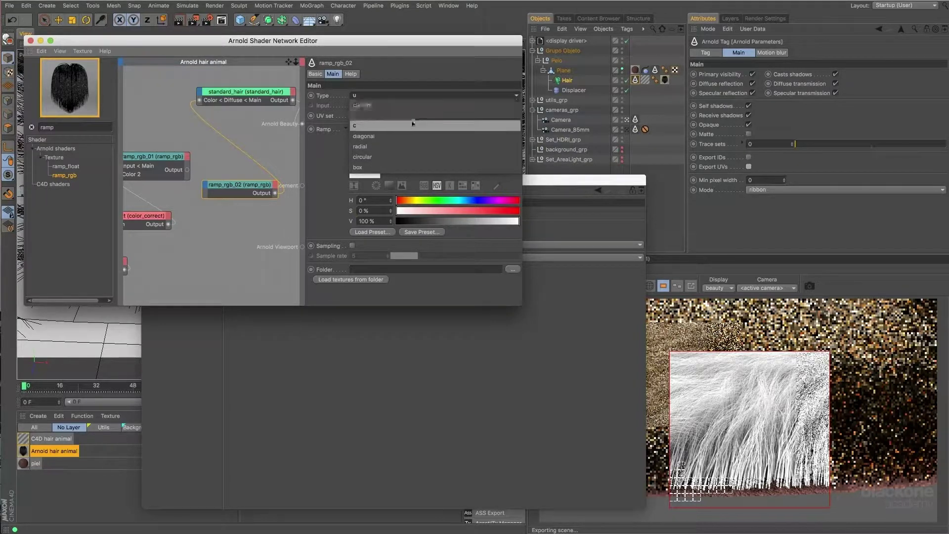
click(411, 123)
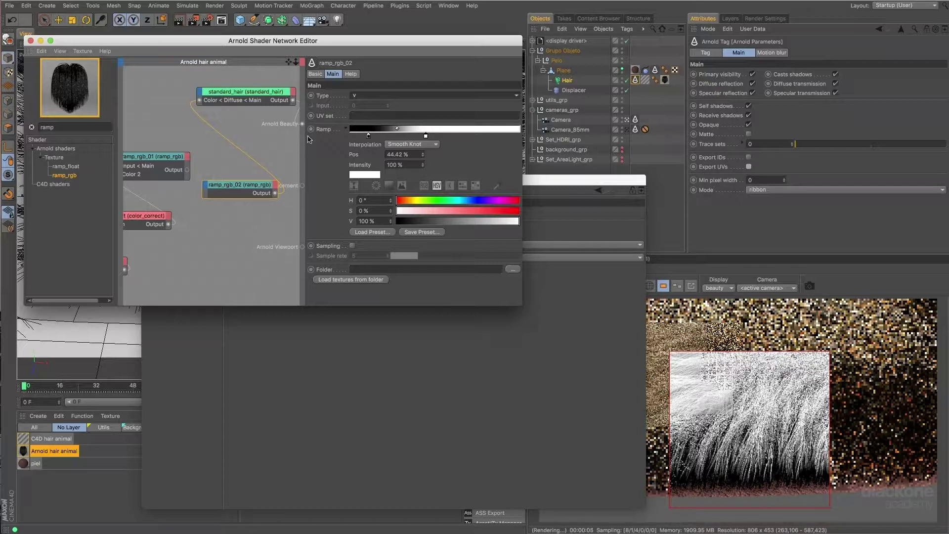
drag(279, 93, 259, 97)
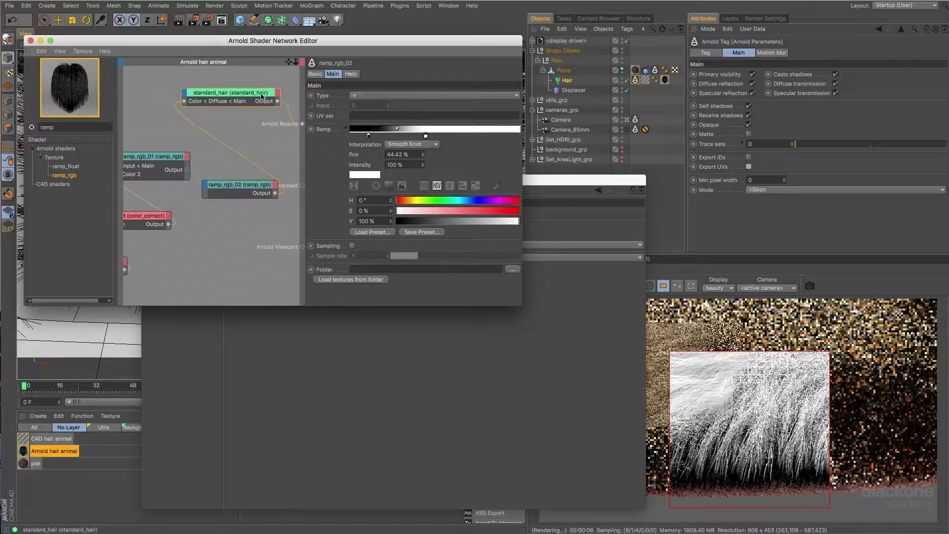
click(259, 96)
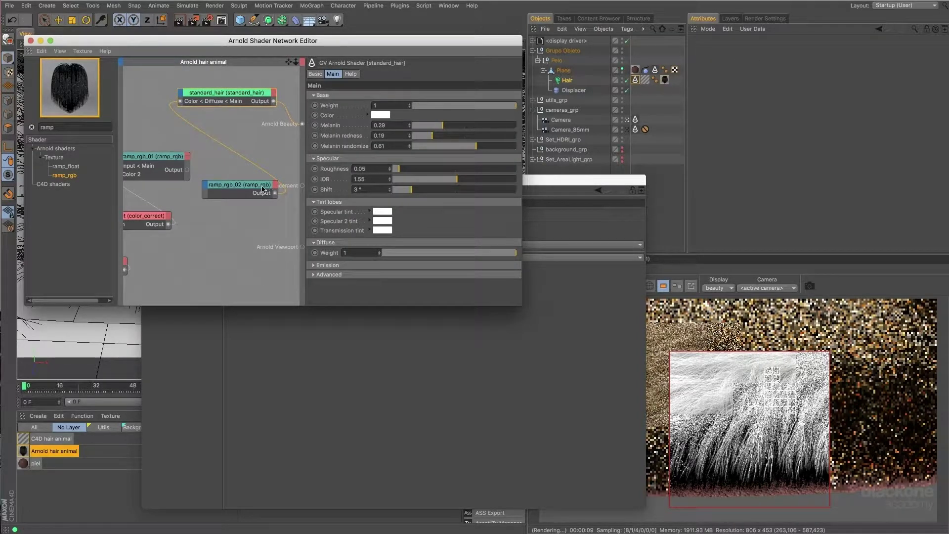
click(262, 188)
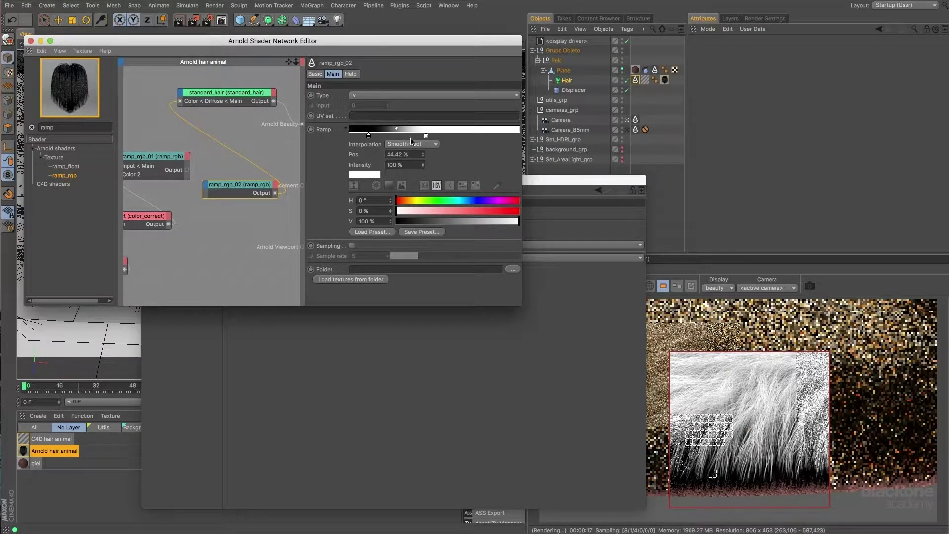
drag(426, 138, 461, 136)
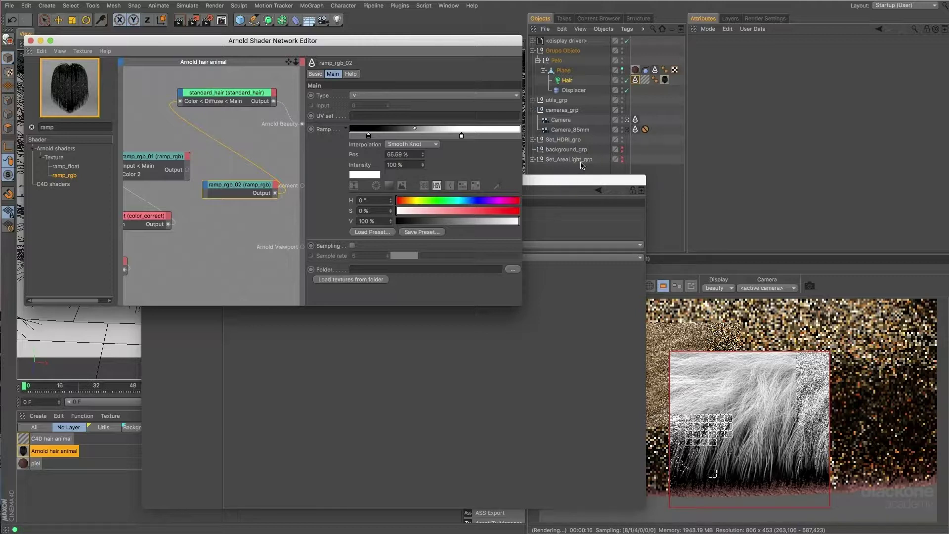
click(635, 80)
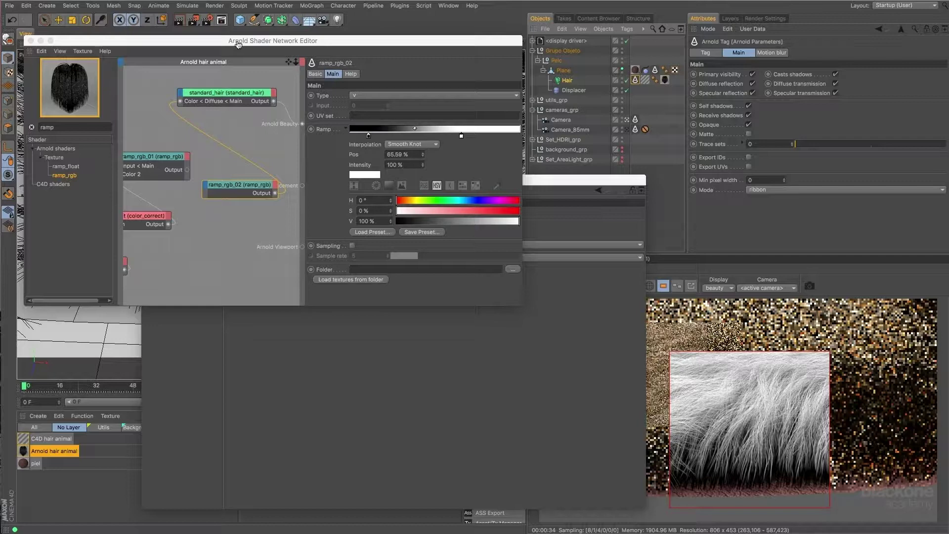
key(super+Tab)
key(super+Tab)
key(super+Tab)
key(super+Tab)
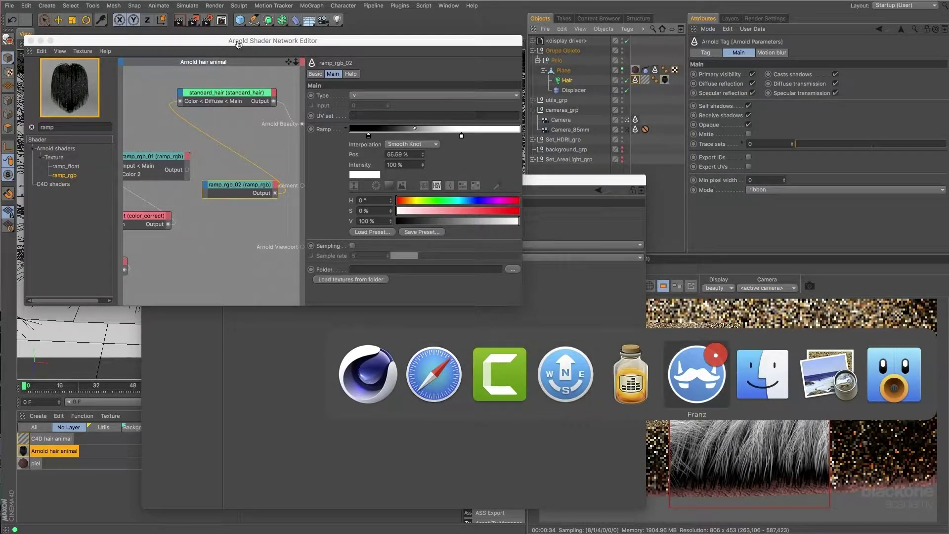
key(super+Tab)
key(Escape)
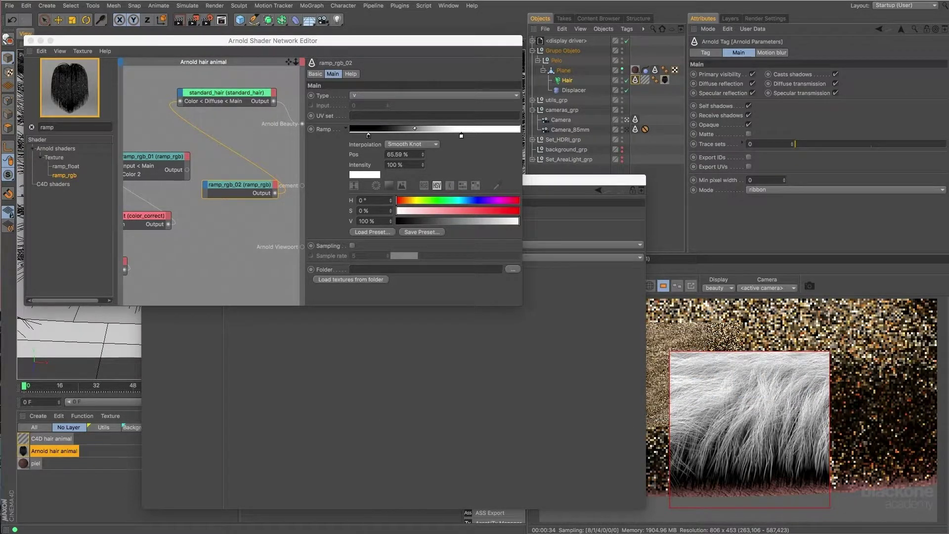
key(super+Tab)
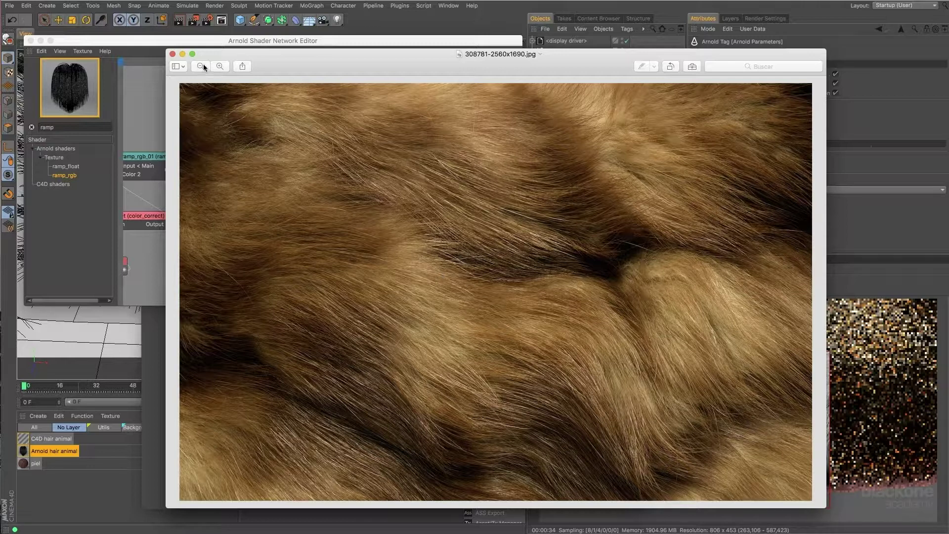
click(172, 53)
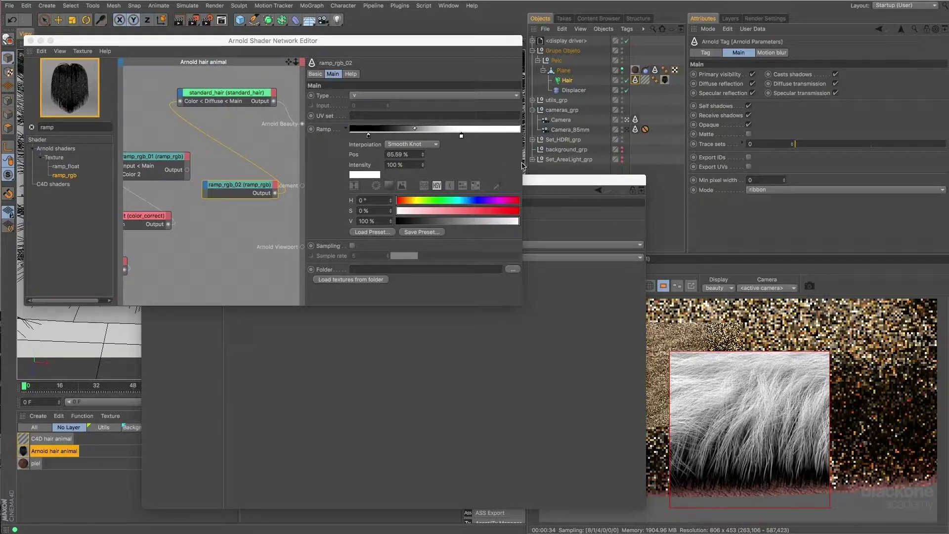
Wire the fur photo texture's color_correct output into standard_hair's Diffuse Color
drag(522, 166, 741, 179)
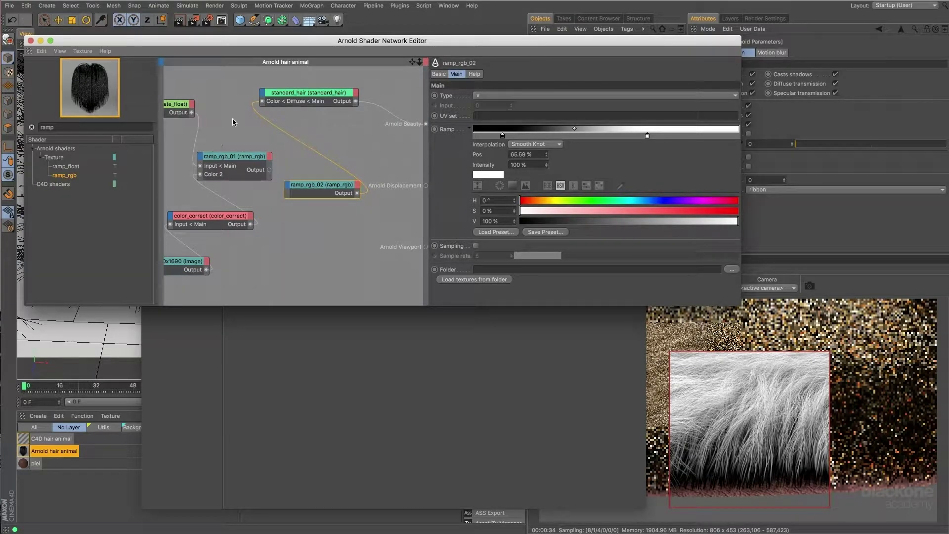
middle_drag(213, 141, 234, 137)
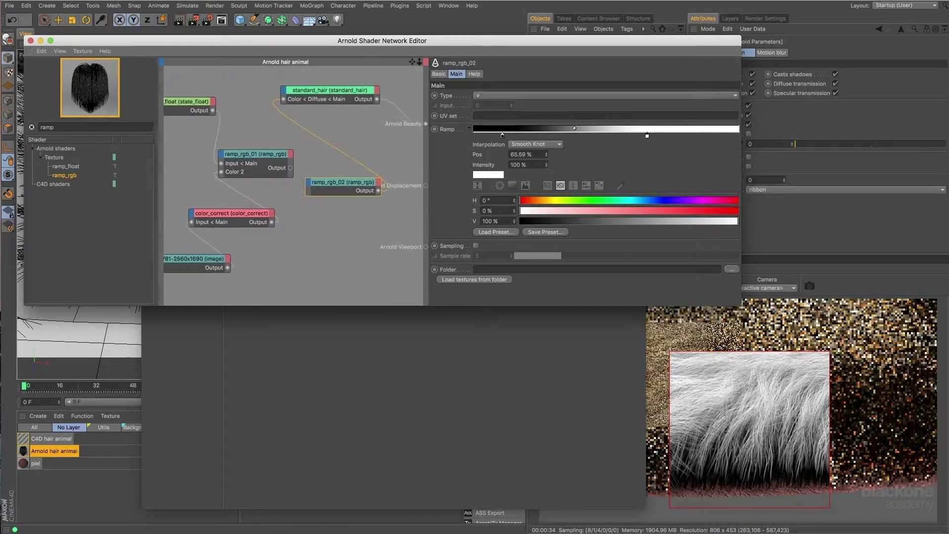
click(192, 258)
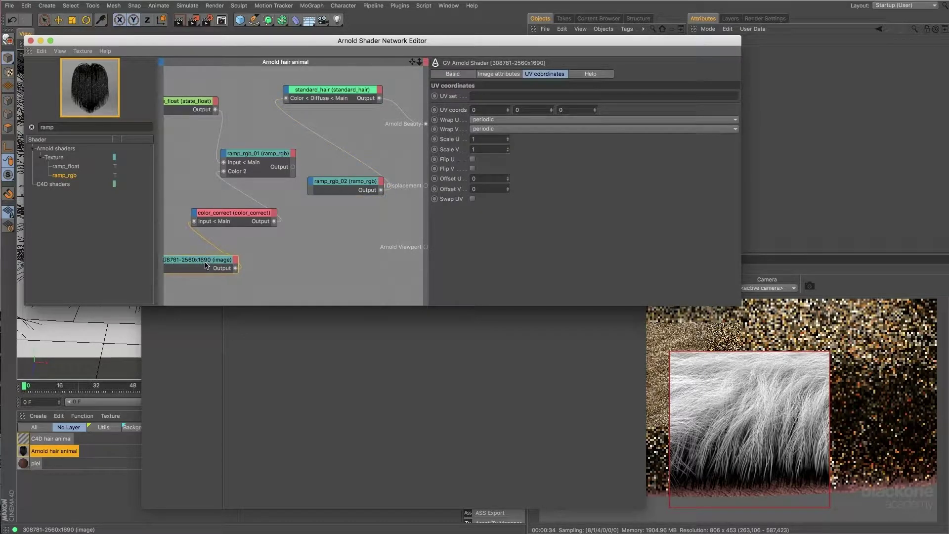
drag(198, 263, 215, 269)
drag(240, 215, 248, 219)
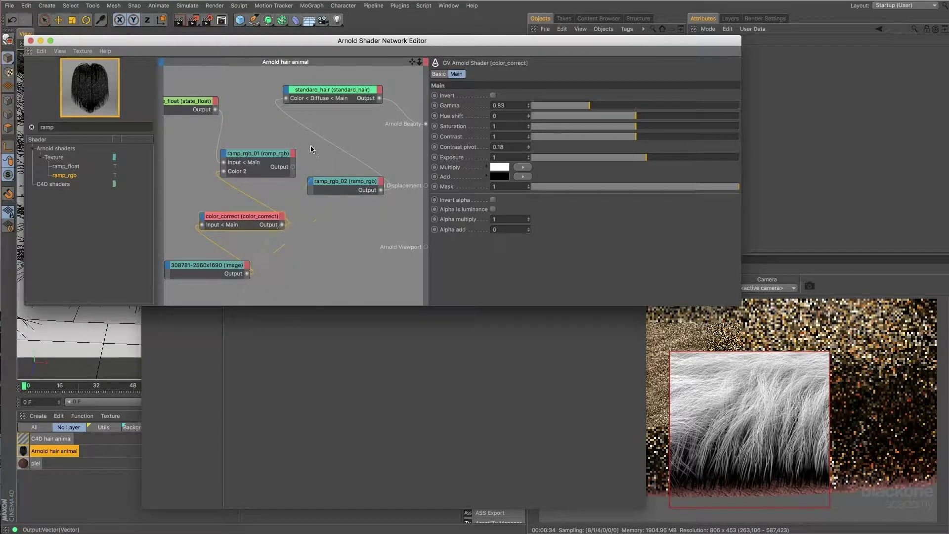
drag(286, 100, 286, 98)
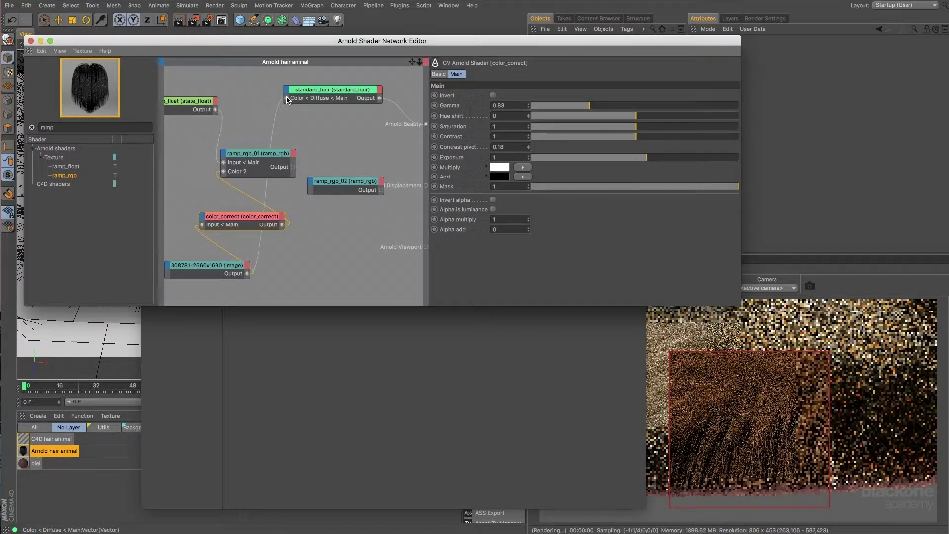
click(318, 93)
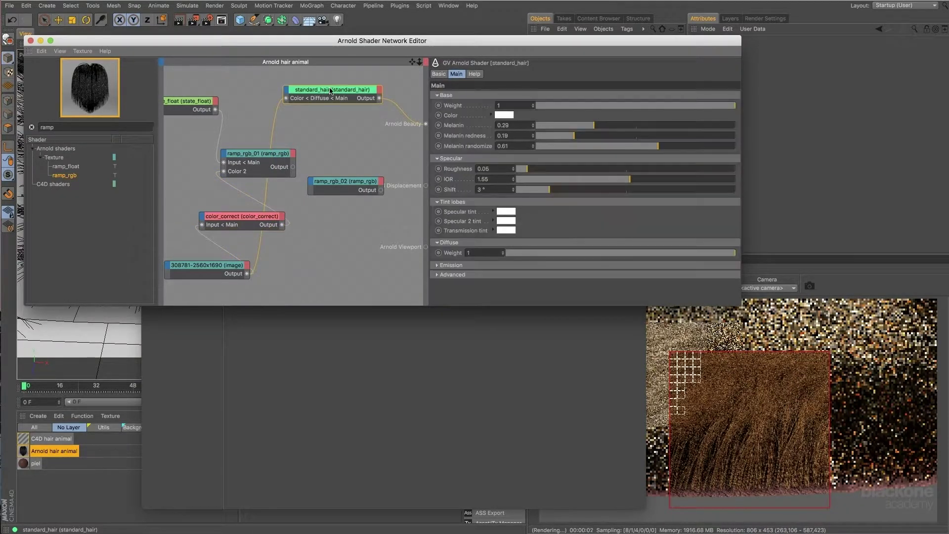
Move the shader editor aside and leave Camera_85mm for the default perspective view
drag(592, 45, 630, 255)
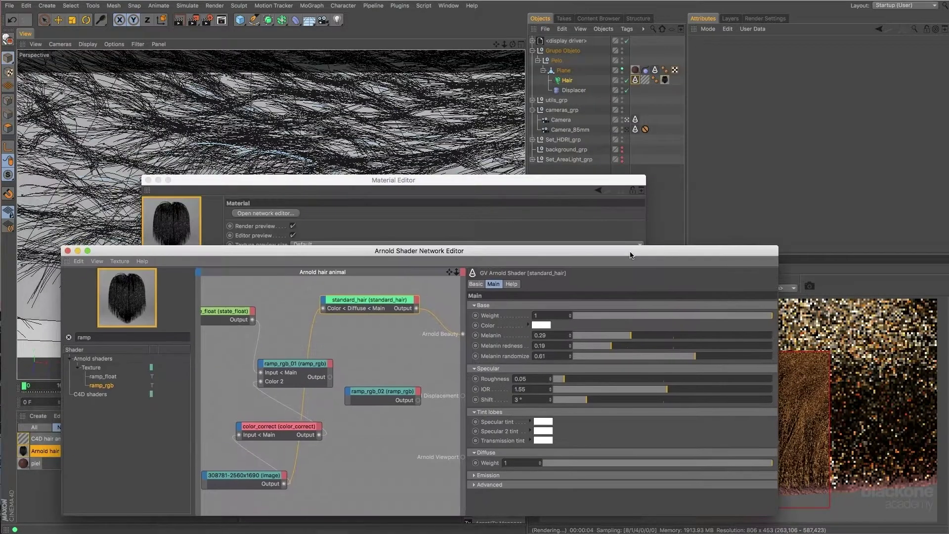
click(635, 80)
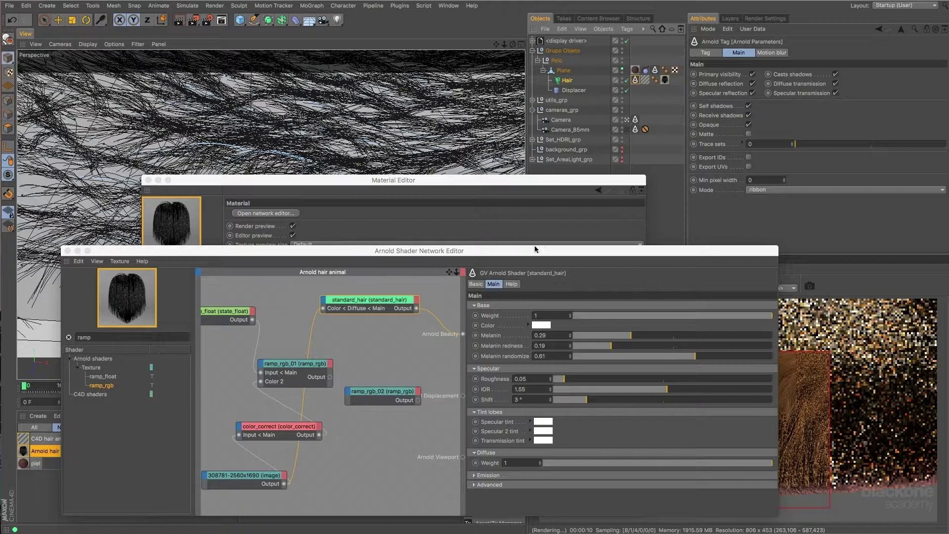
click(627, 129)
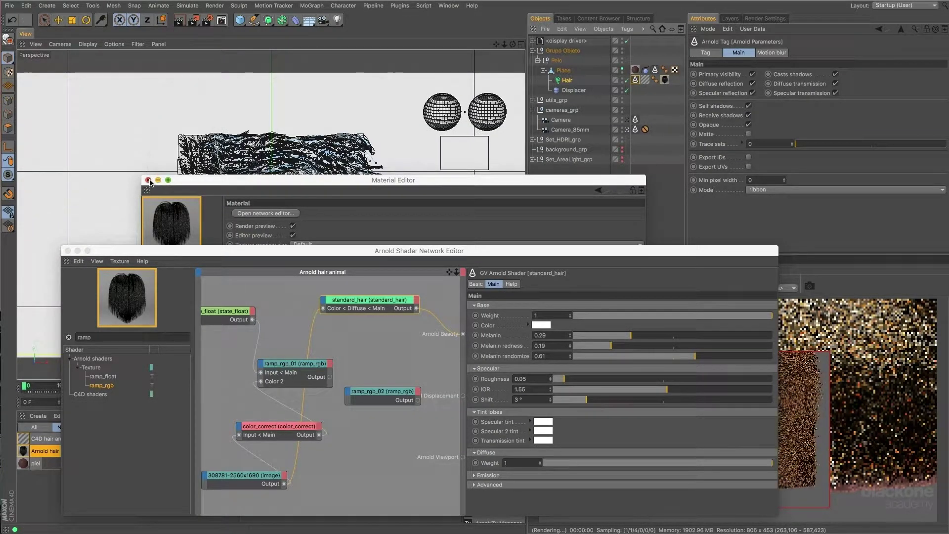
Render the full frame with hair UV export toggled back on, then recentre the shader network
click(155, 182)
drag(297, 251, 376, 448)
drag(419, 406, 414, 527)
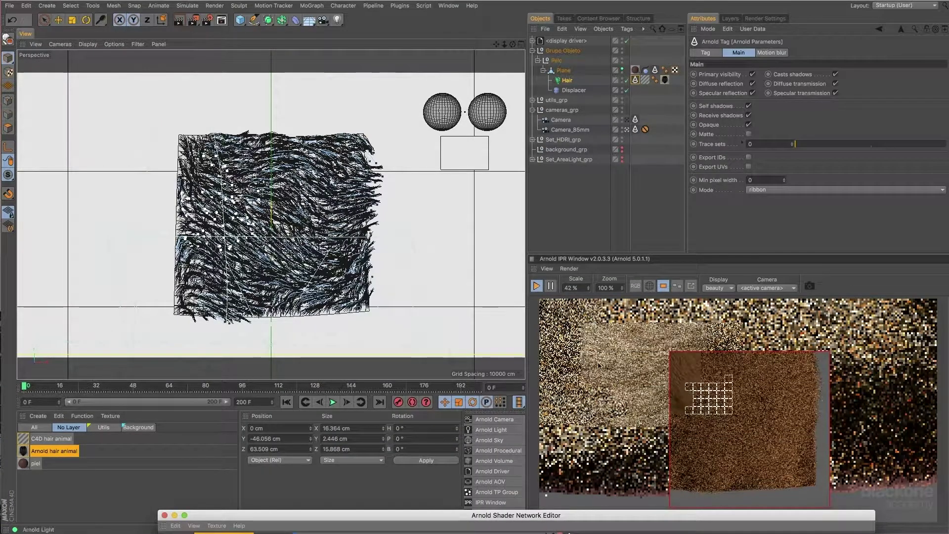
click(663, 286)
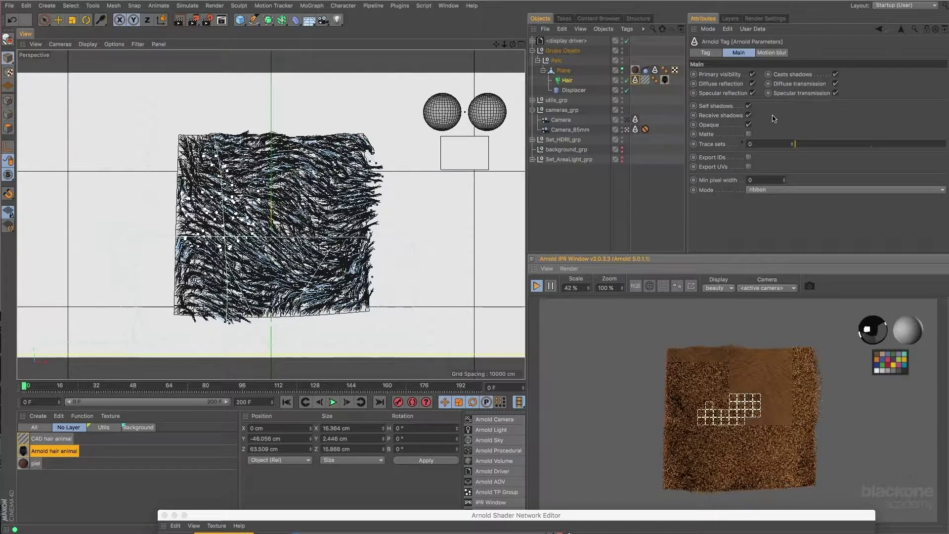
click(748, 167)
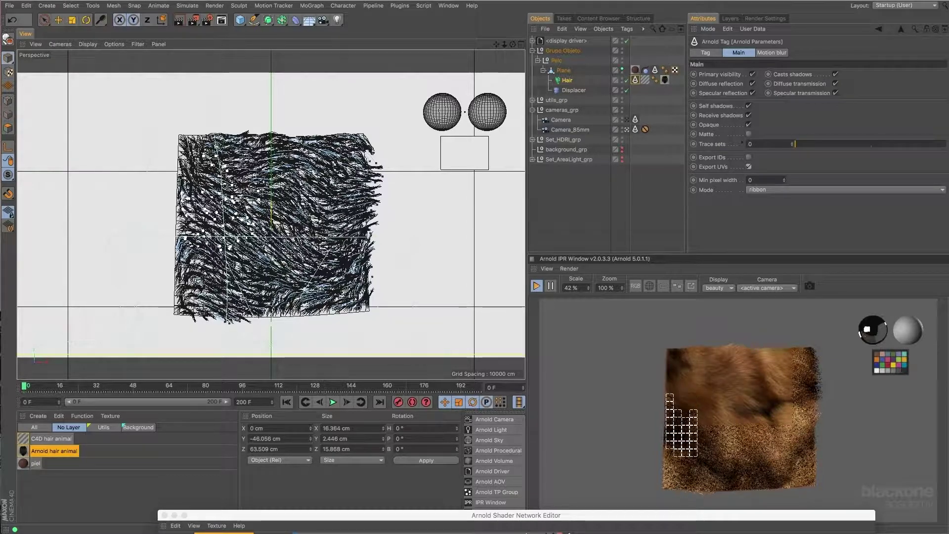
mouse_move(547, 517)
mouse_down()
mouse_move(488, 87)
mouse_move(474, 59)
mouse_up()
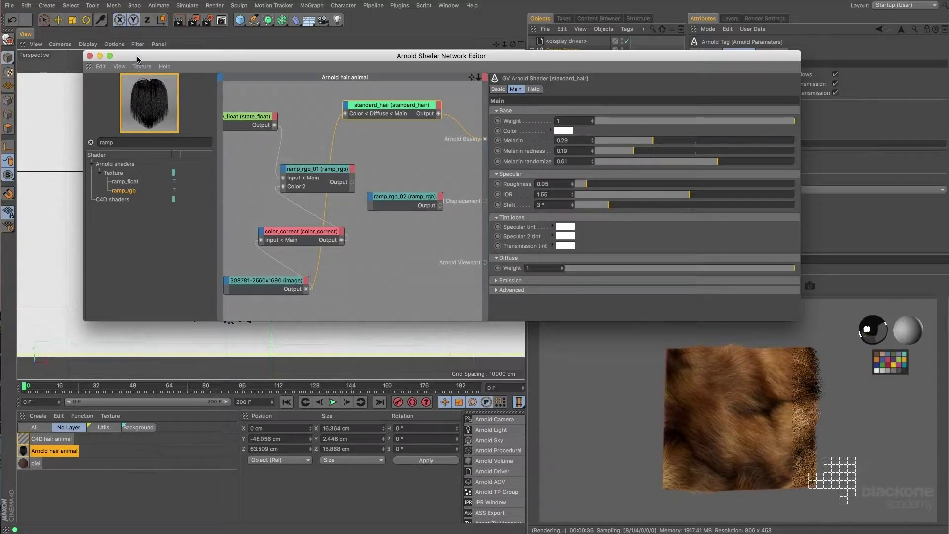
Lay out standard_hair, color_correct and ramp_rgb_01 nodes, then move the editor aside
drag(138, 60, 146, 60)
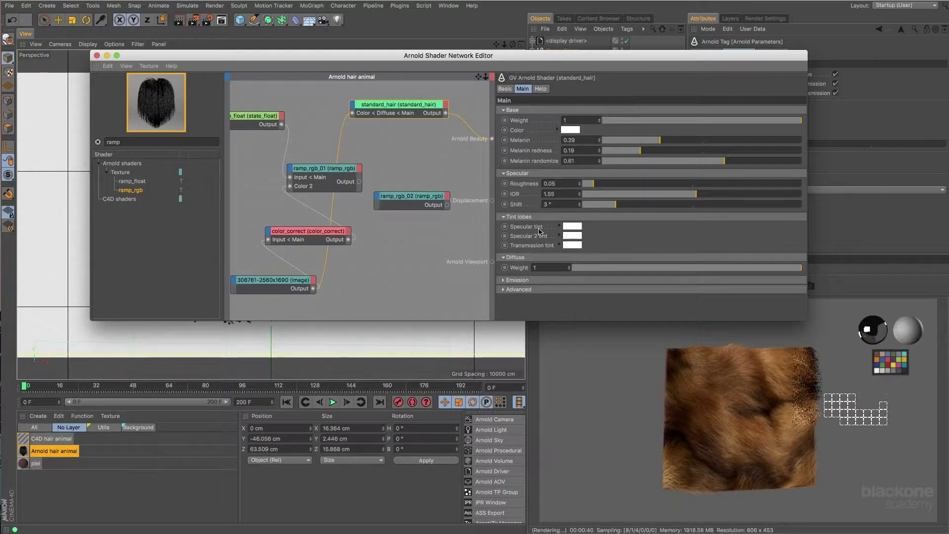
drag(405, 109, 427, 157)
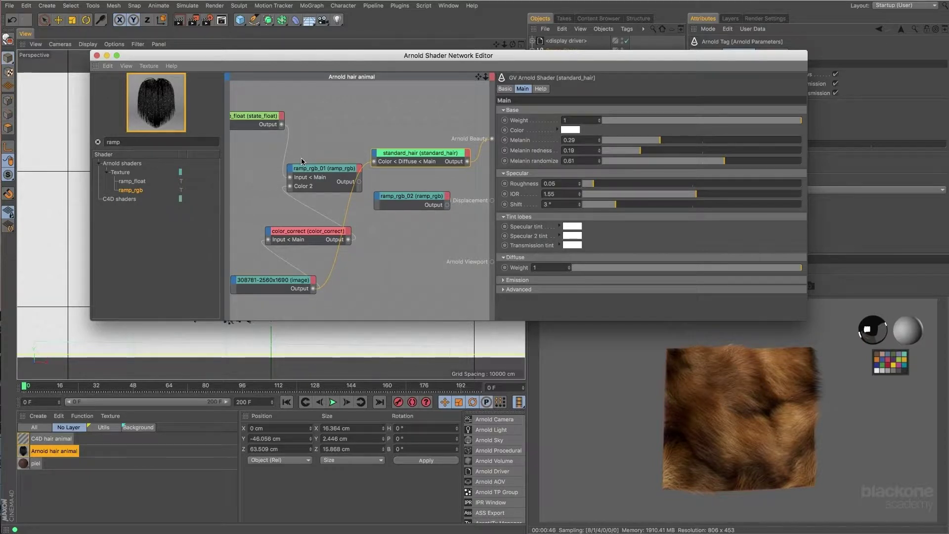
drag(312, 234, 286, 228)
drag(319, 173, 314, 165)
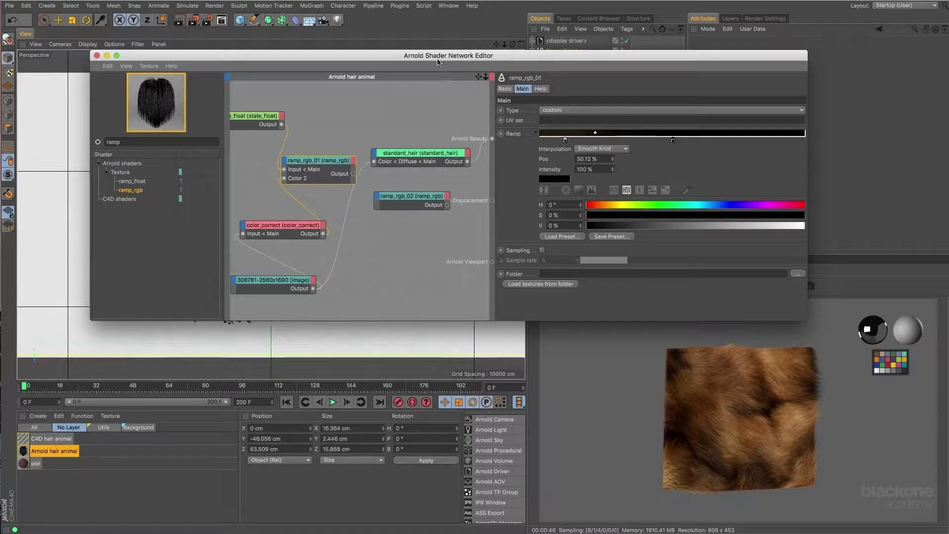
drag(381, 60, 453, 321)
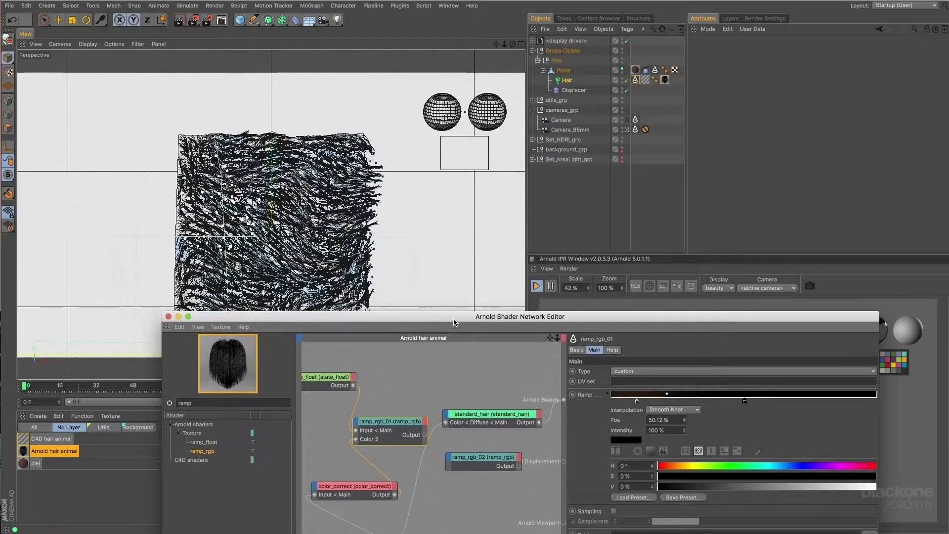
Look through the scene camera at the fur and bring the shader network back
click(626, 120)
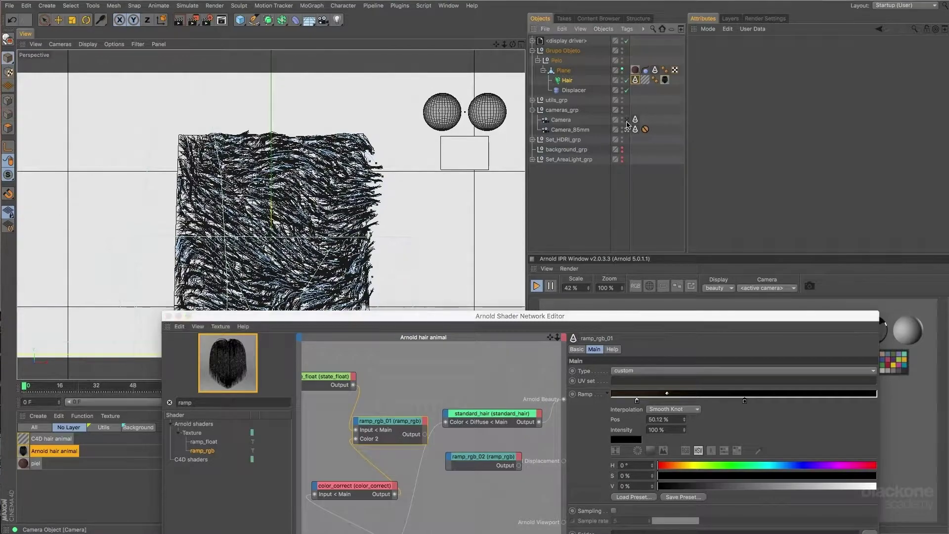
click(650, 309)
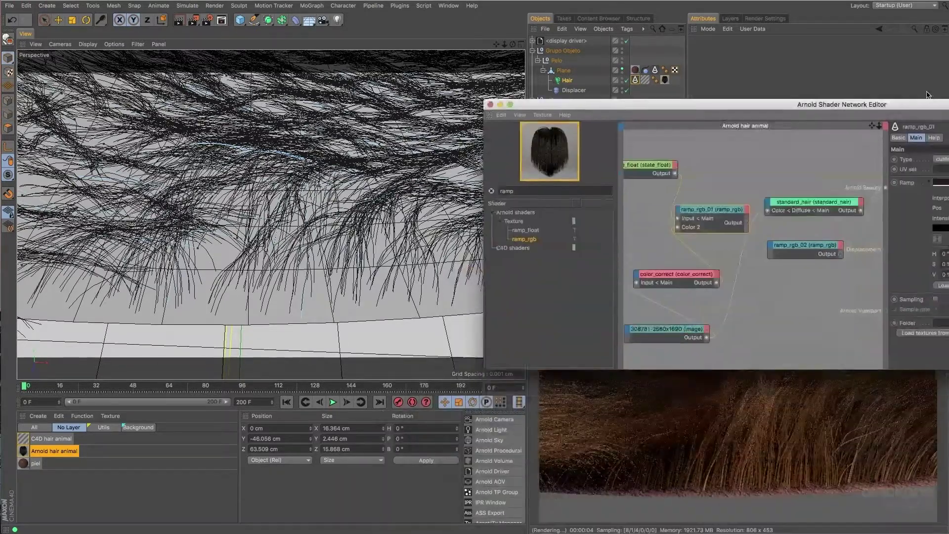
drag(934, 104, 892, 19)
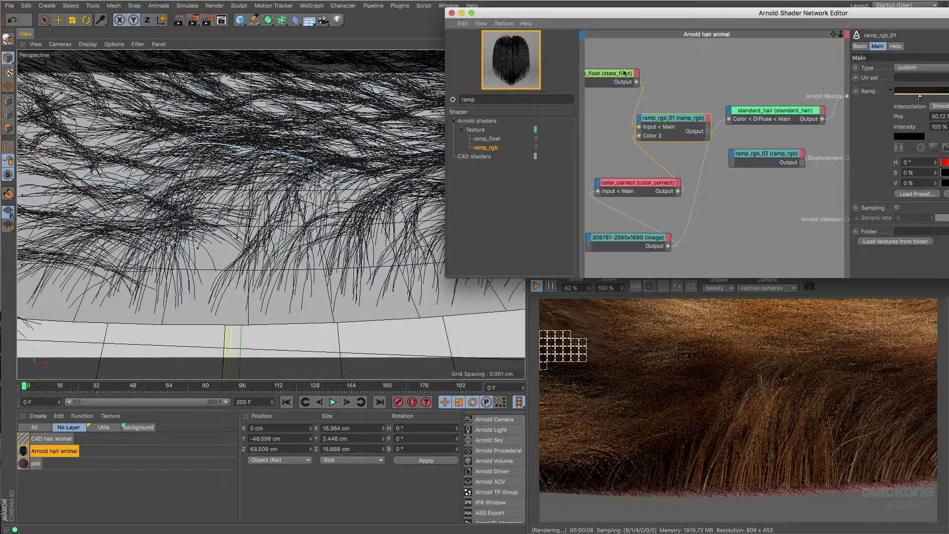
click(627, 73)
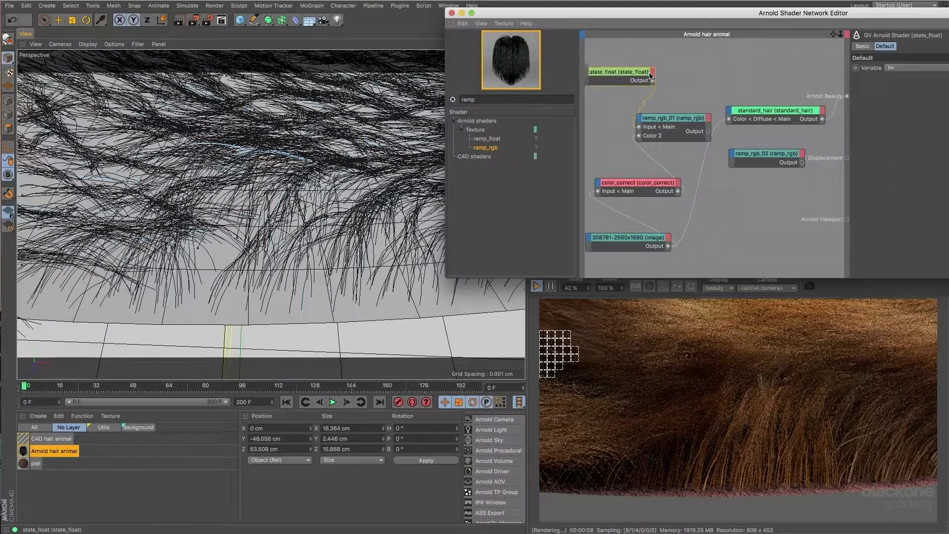
drag(638, 75, 649, 74)
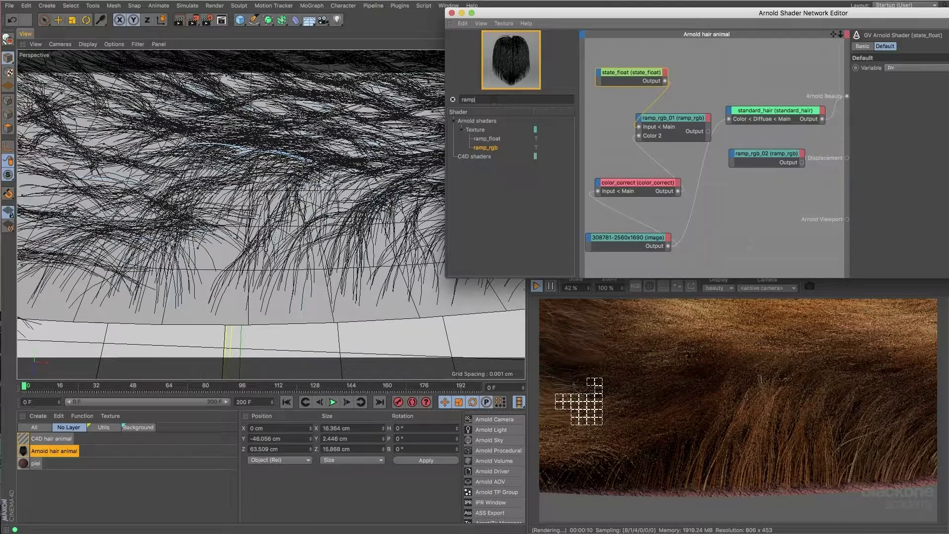
Filter shaders to the Shading state group with 'stat' and arrange the state_float and ramp_rgb_01 nodes
text(stat)
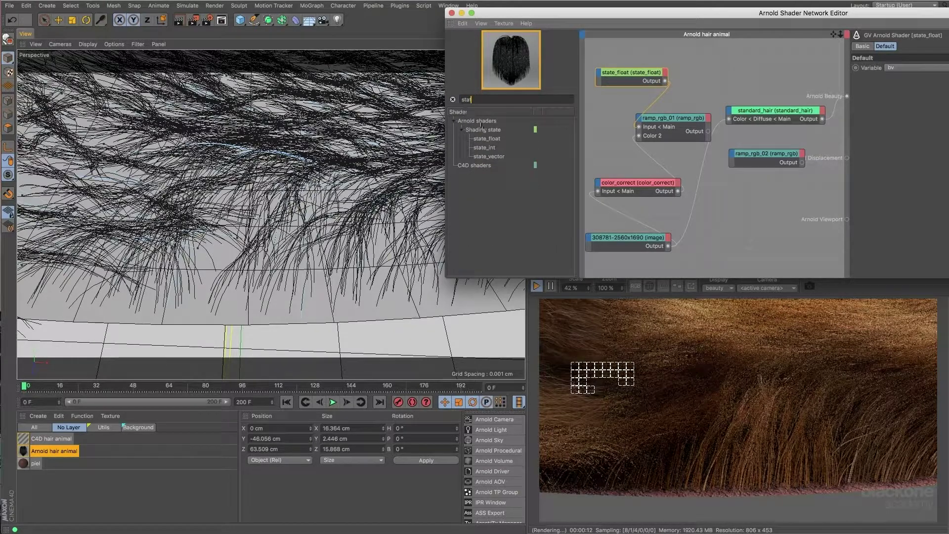
click(481, 128)
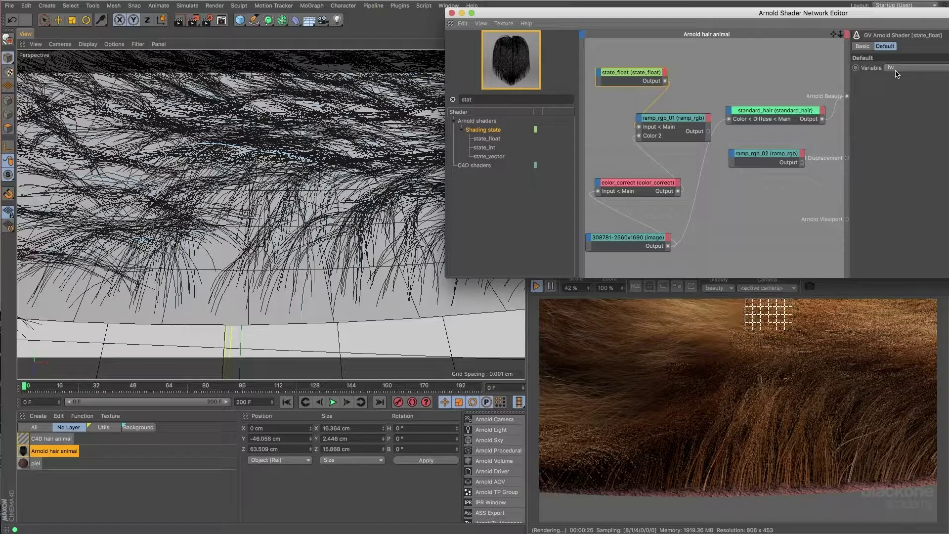
drag(815, 15, 525, 30)
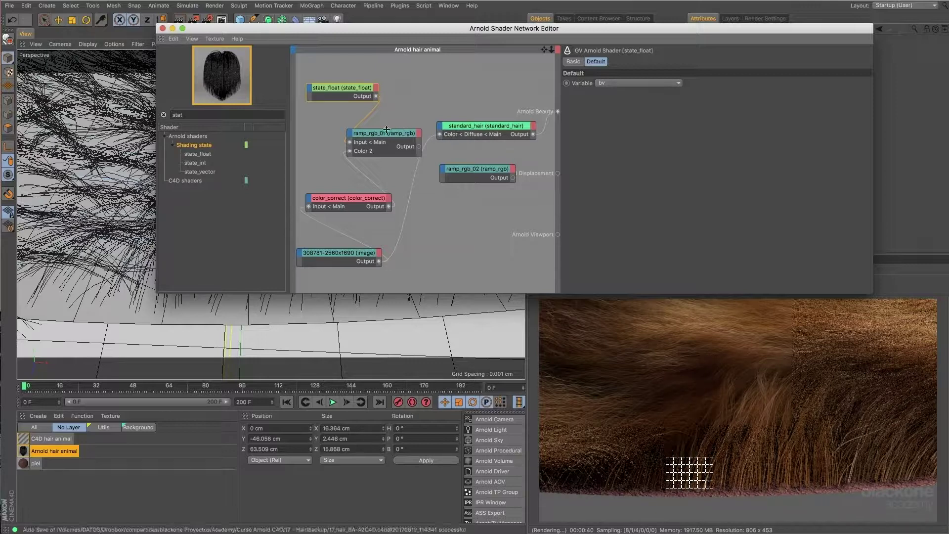
drag(389, 137, 394, 138)
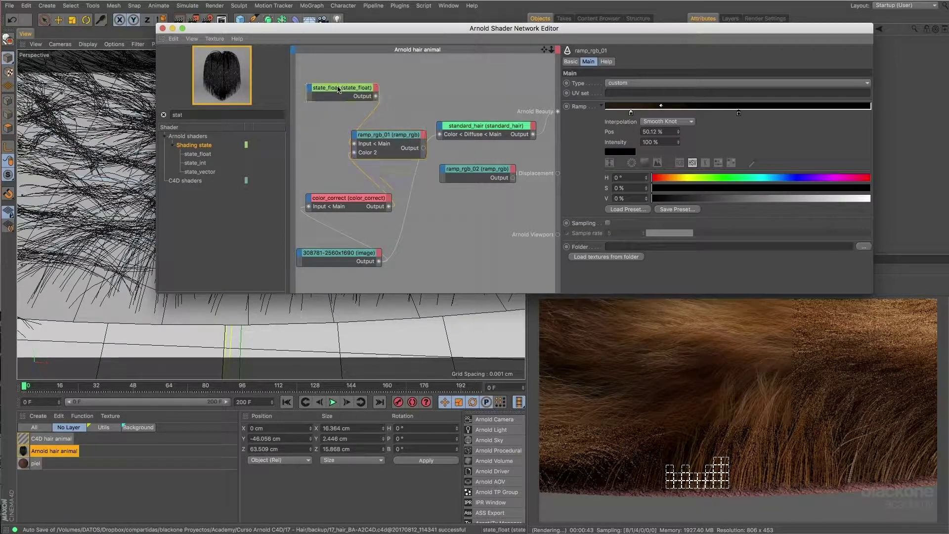
drag(340, 88, 335, 84)
click(335, 84)
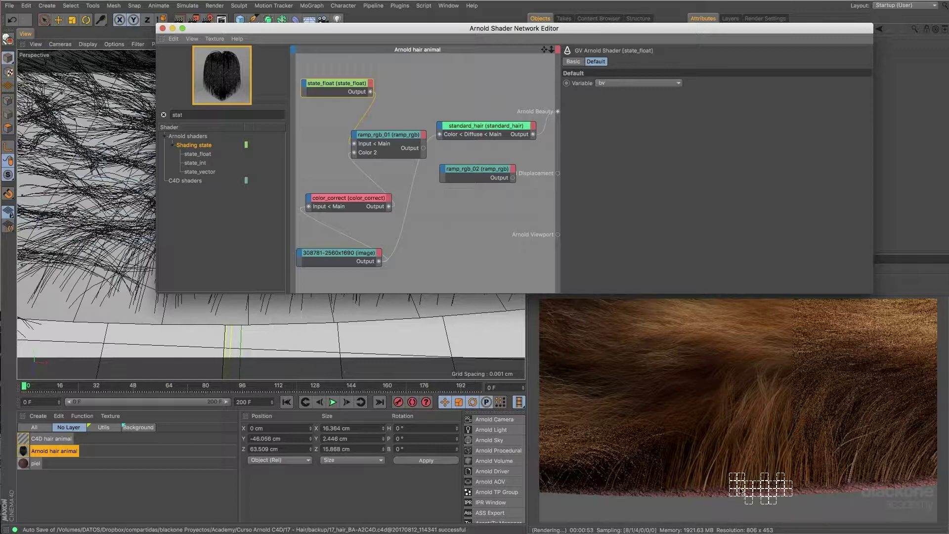
click(386, 135)
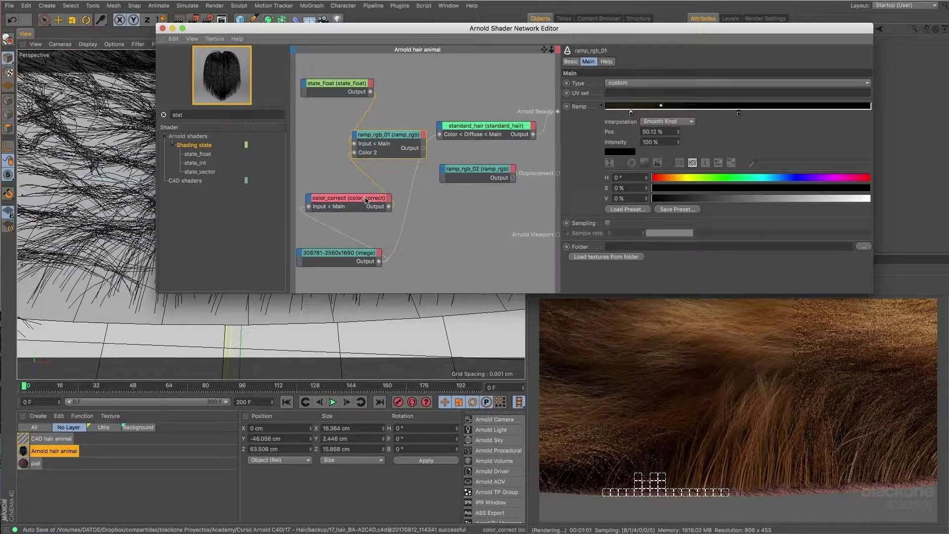
Connect ramp_rgb_01 to standard_hair's Color and move its right knot to 48.97%
click(372, 198)
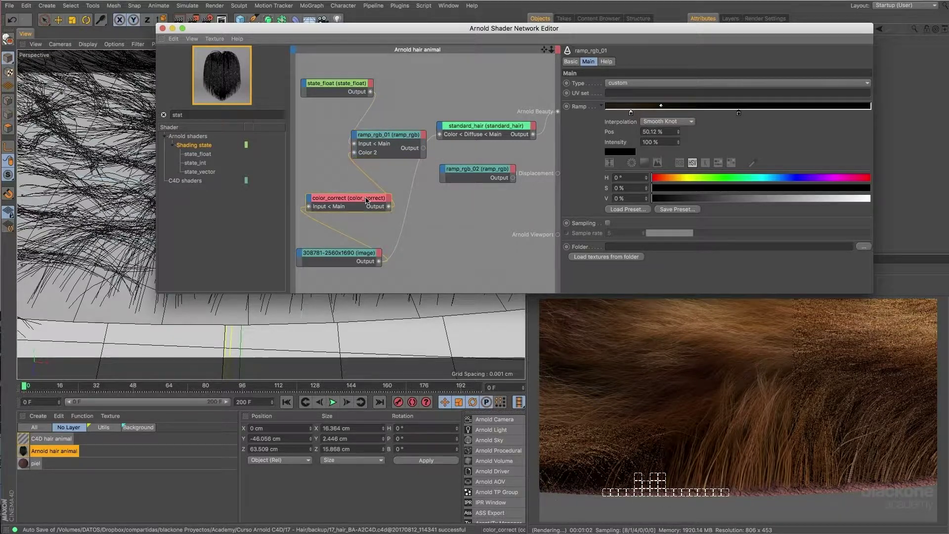
click(413, 136)
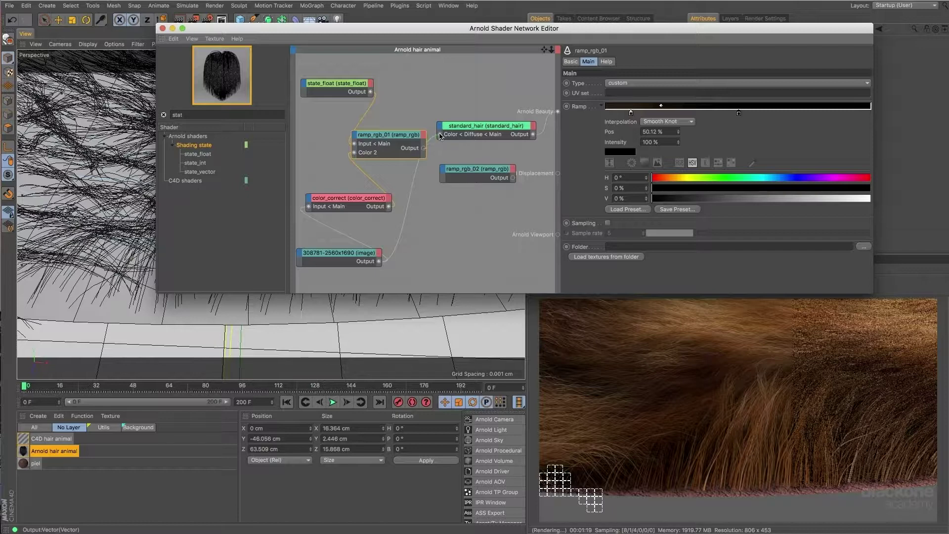
drag(441, 136, 441, 136)
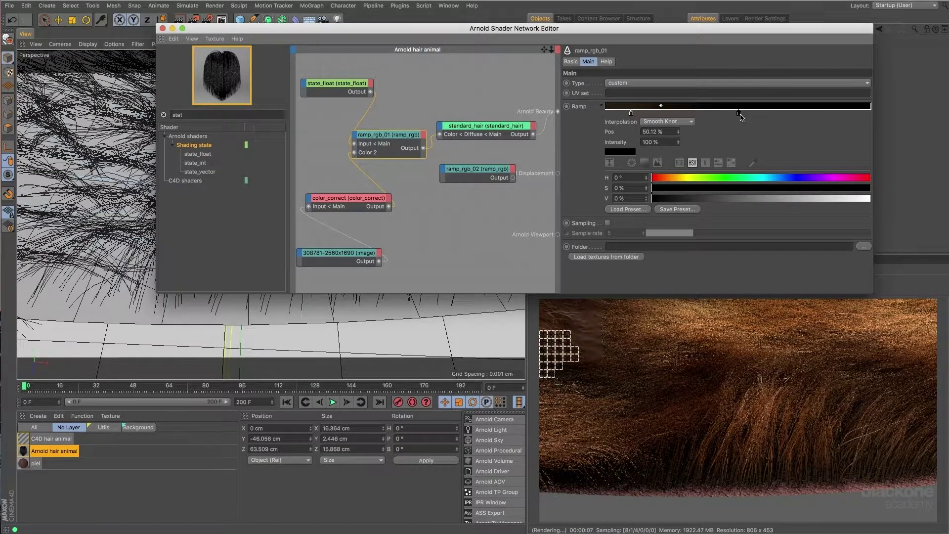
click(738, 114)
drag(736, 116, 735, 117)
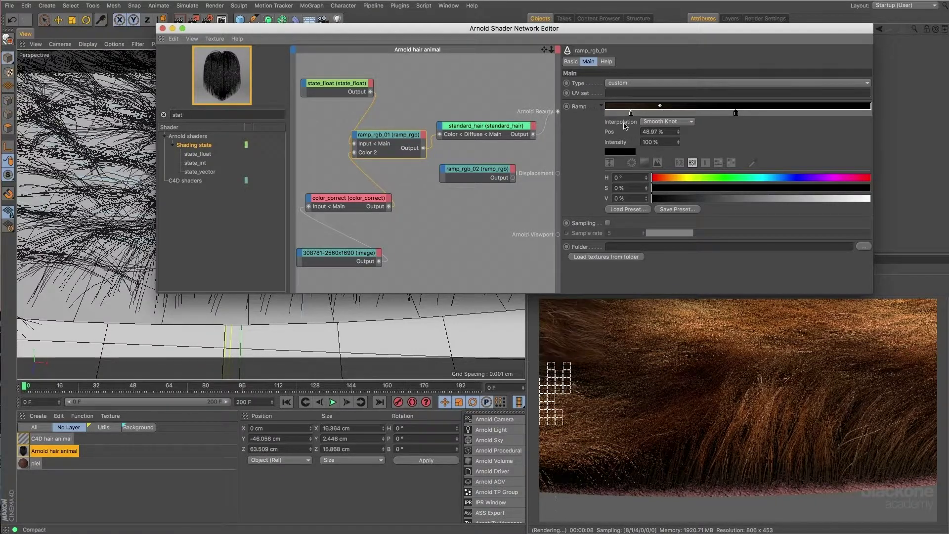
Try red (H 360, S 100, V 100) and blue (H 233) on the ramp's 9.28% knot, then set it to black (V 0%)
click(631, 113)
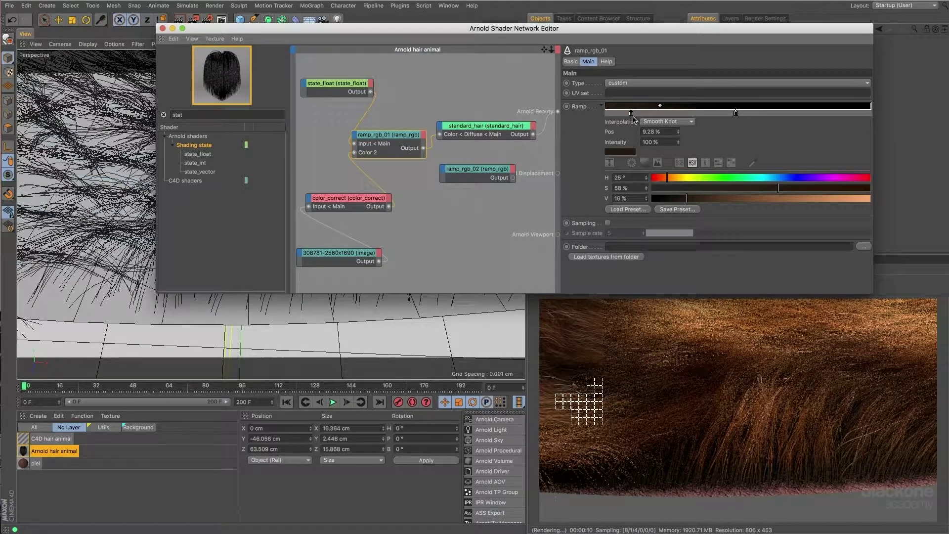
drag(869, 177, 866, 191)
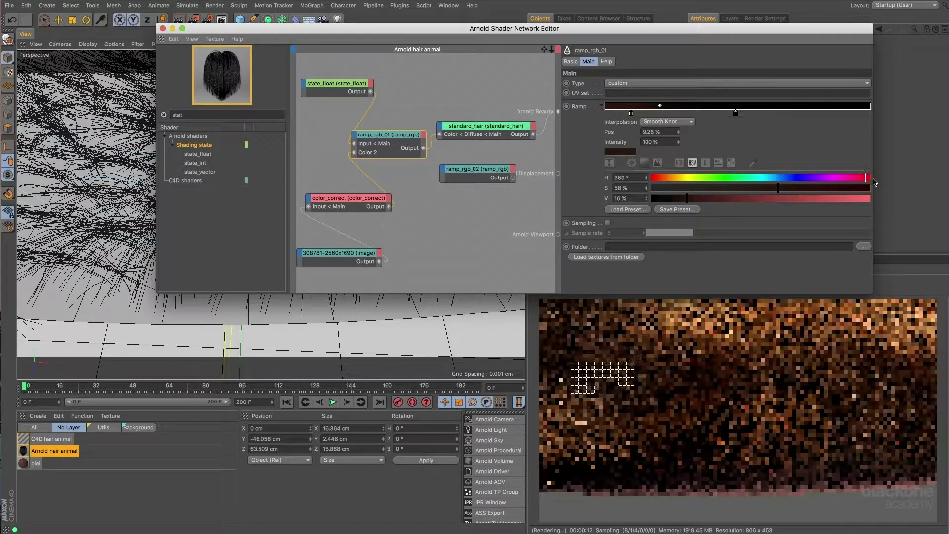
click(868, 188)
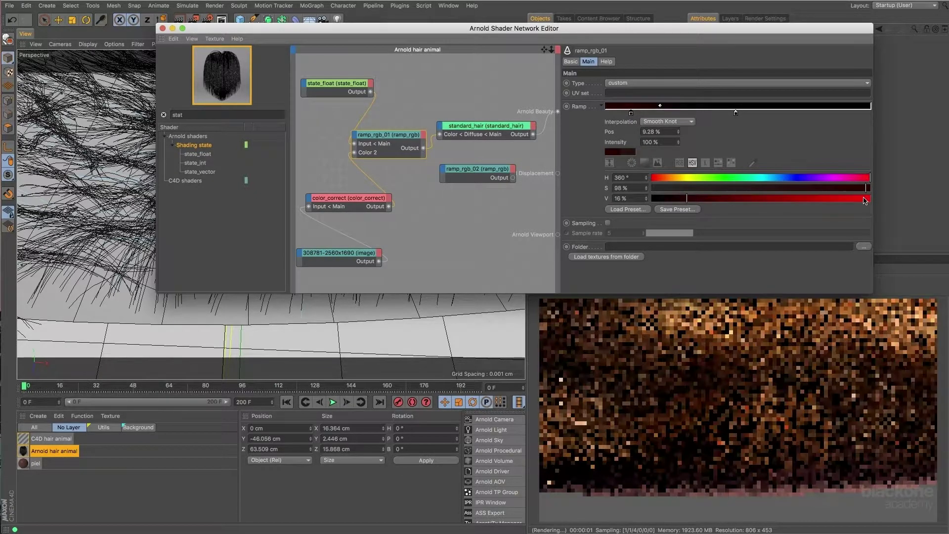
click(869, 198)
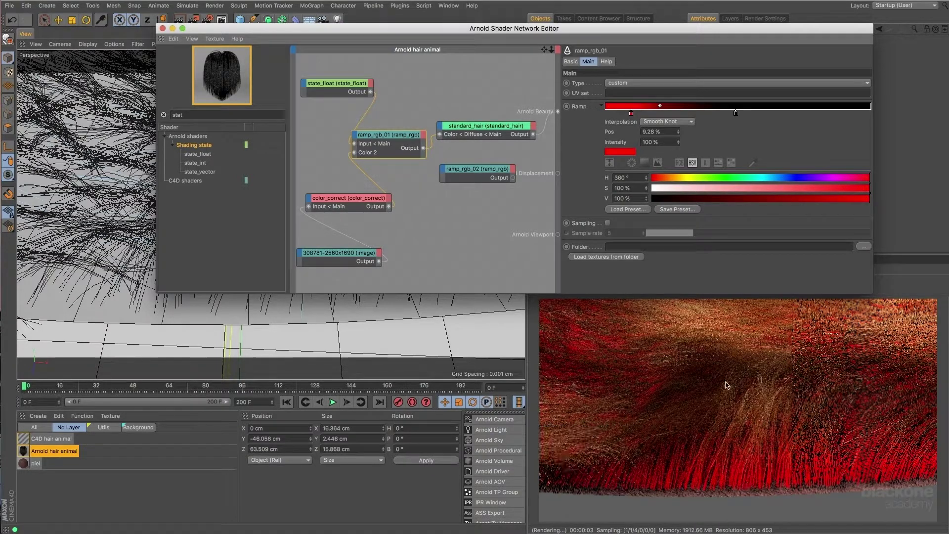
click(793, 178)
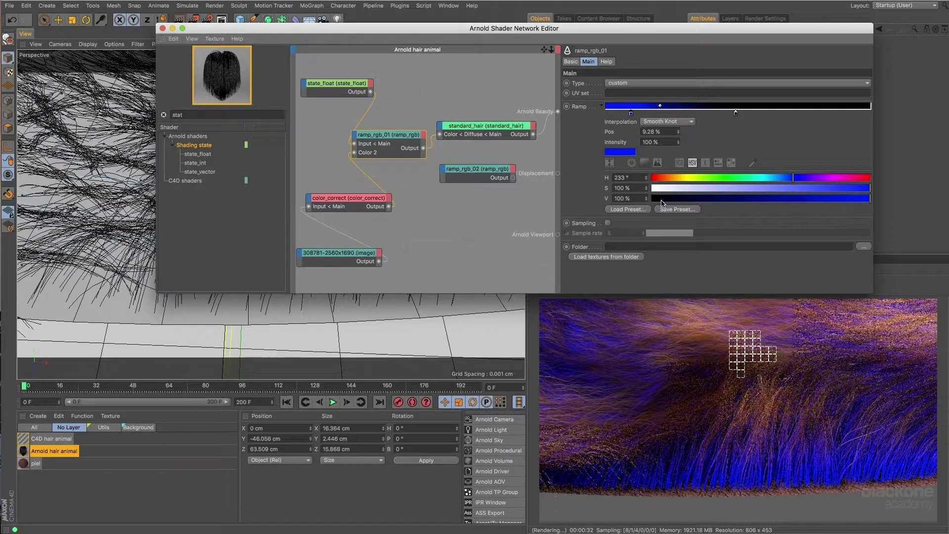
drag(741, 196, 653, 198)
click(646, 201)
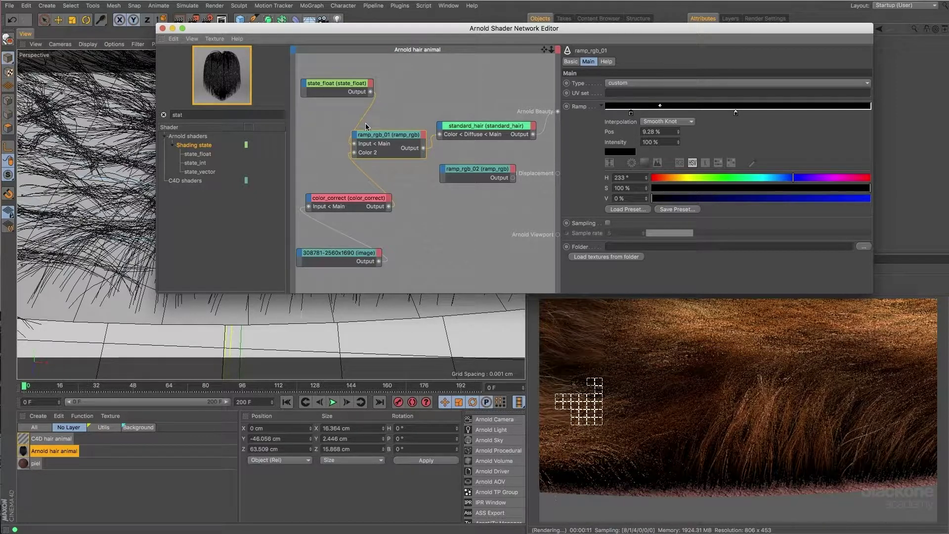
Close the Shader Network Editor and reopen it from the Arnold hair animal material's settings
drag(340, 84, 343, 87)
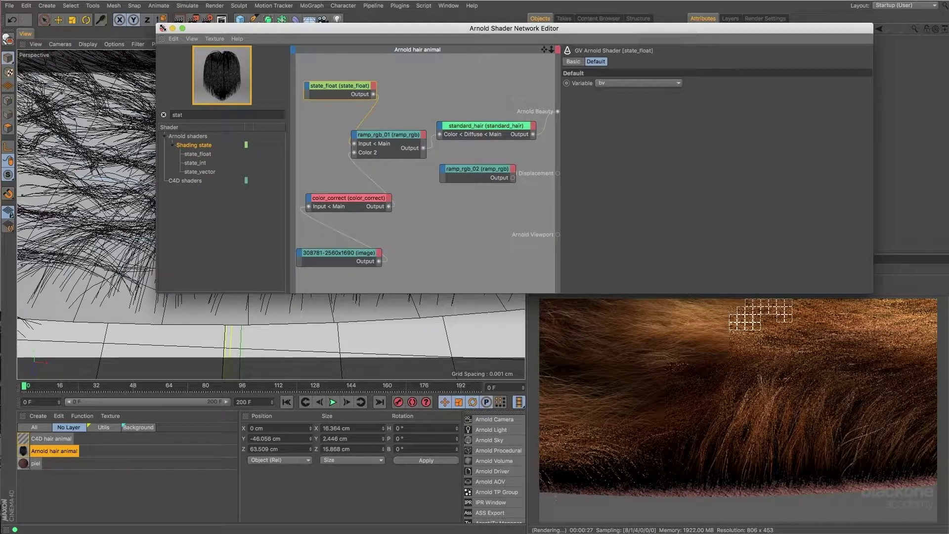
click(162, 28)
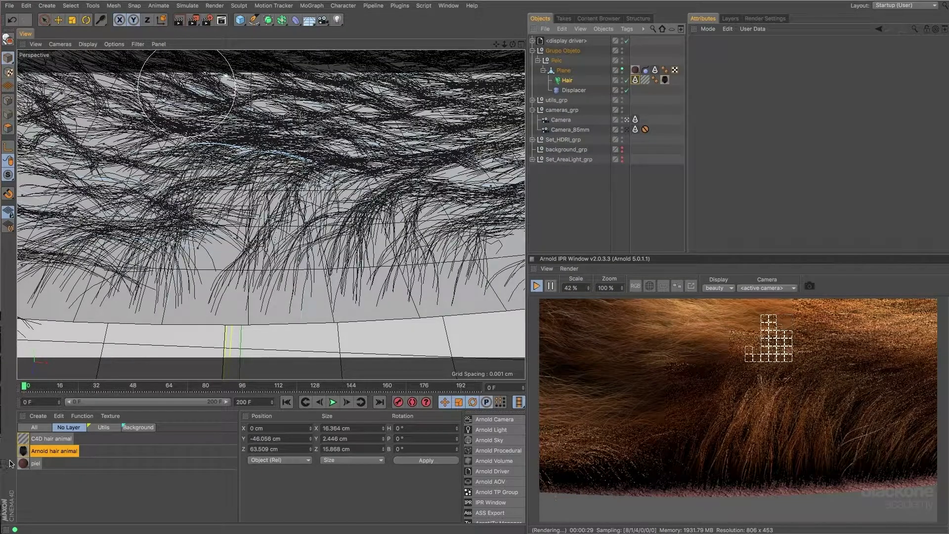
click(24, 452)
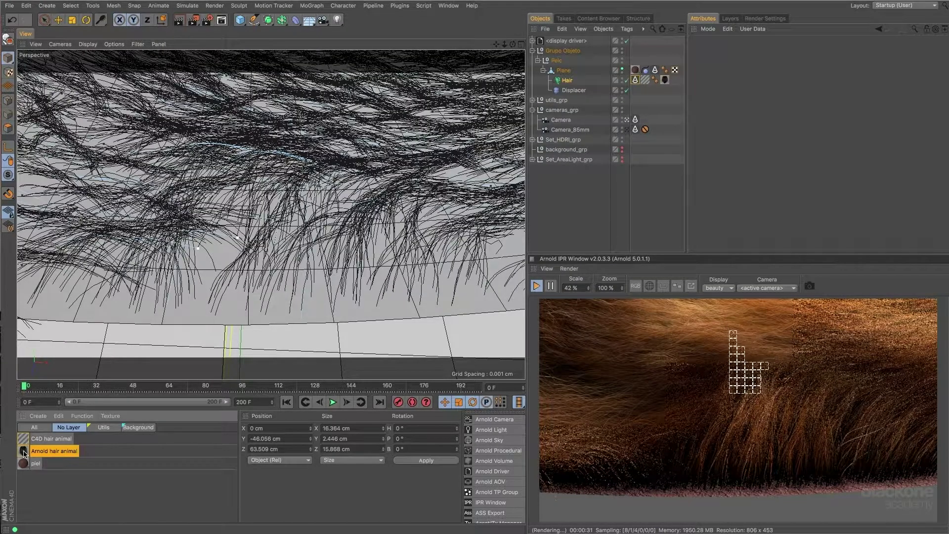
double_click(24, 452)
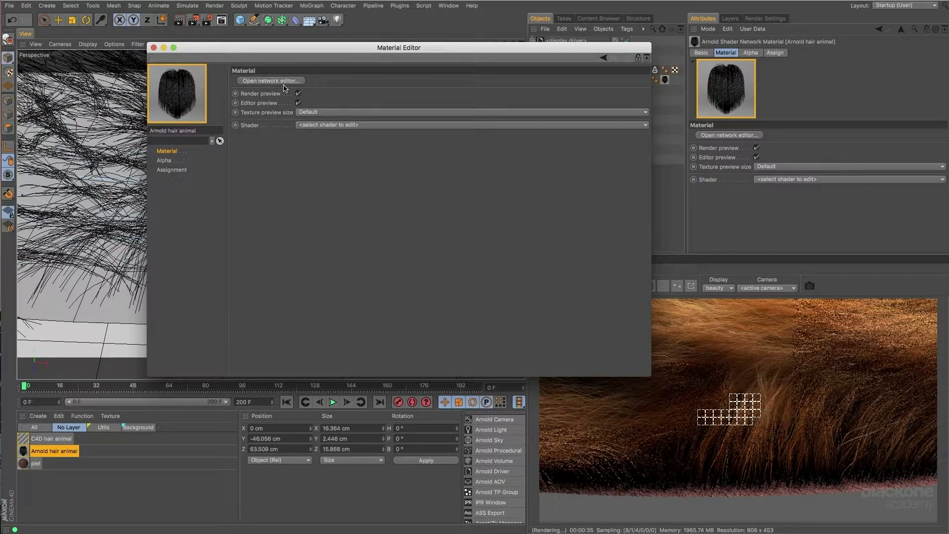
click(284, 82)
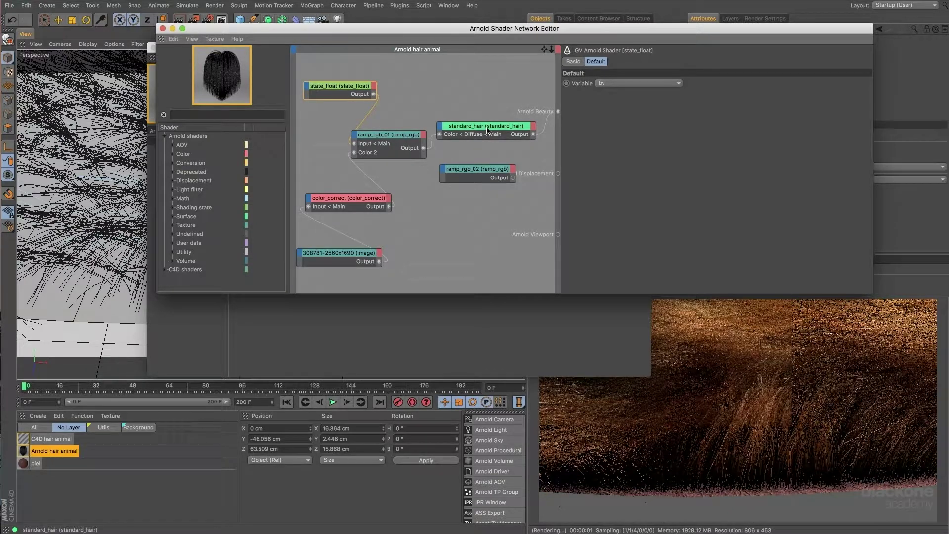
Select standard_hair, reposition the editor window, and expand its Diffuse settings
click(463, 135)
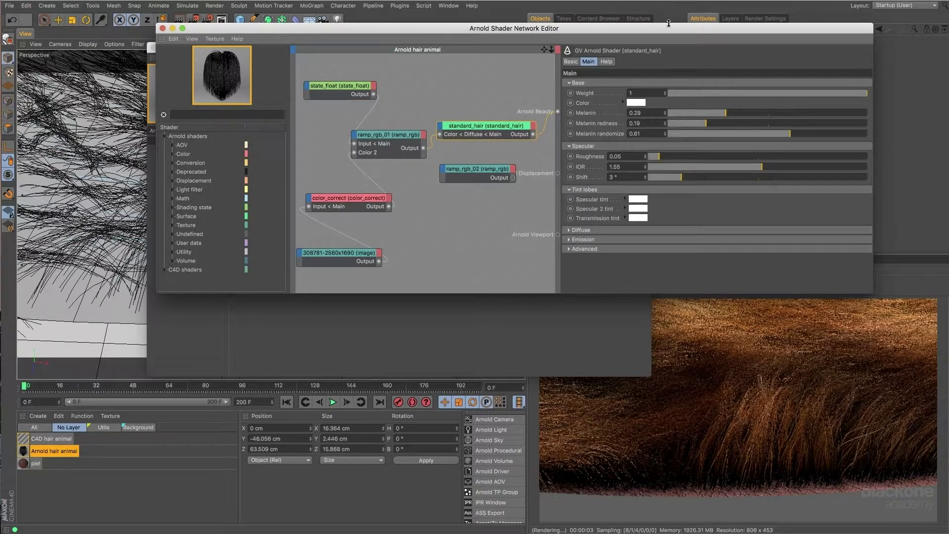
drag(668, 23, 550, 30)
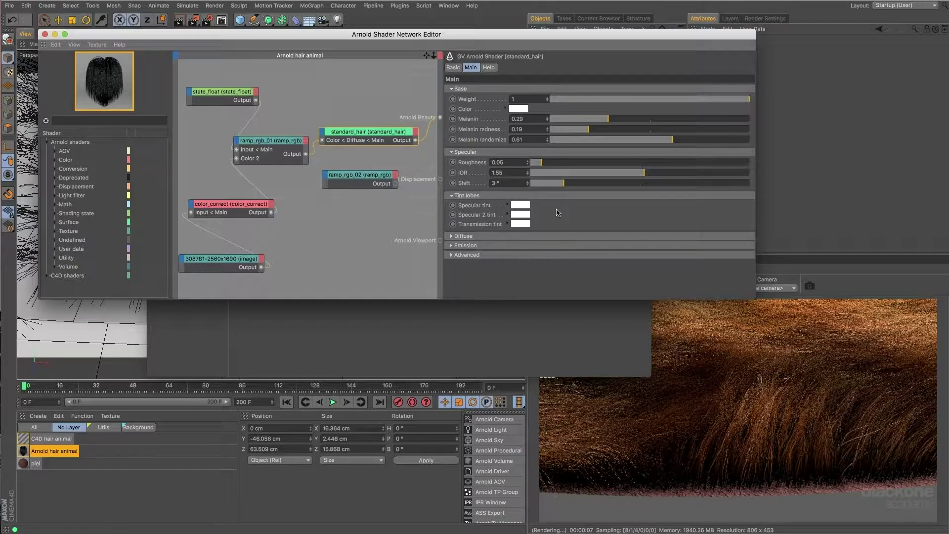
mouse_move(581, 322)
mouse_down()
mouse_move(569, 327)
mouse_move(564, 370)
mouse_up()
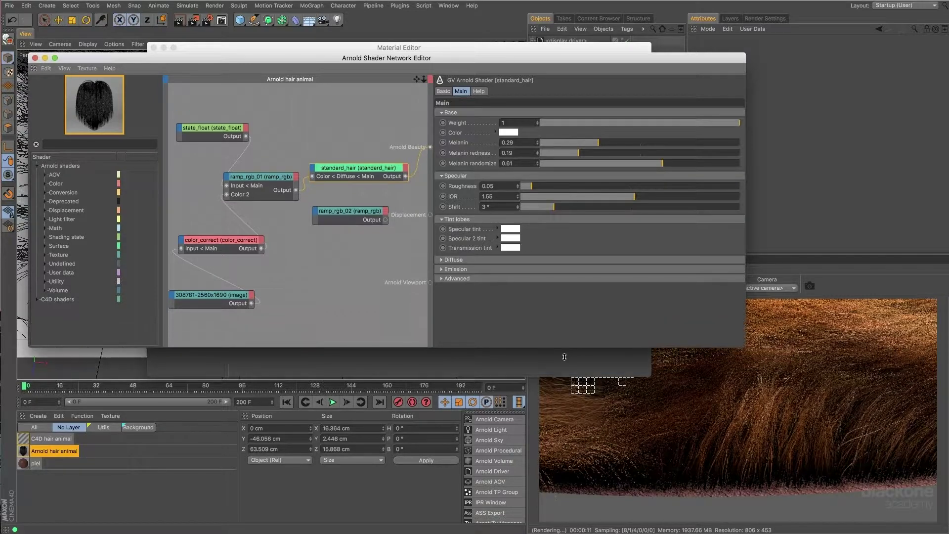
click(469, 260)
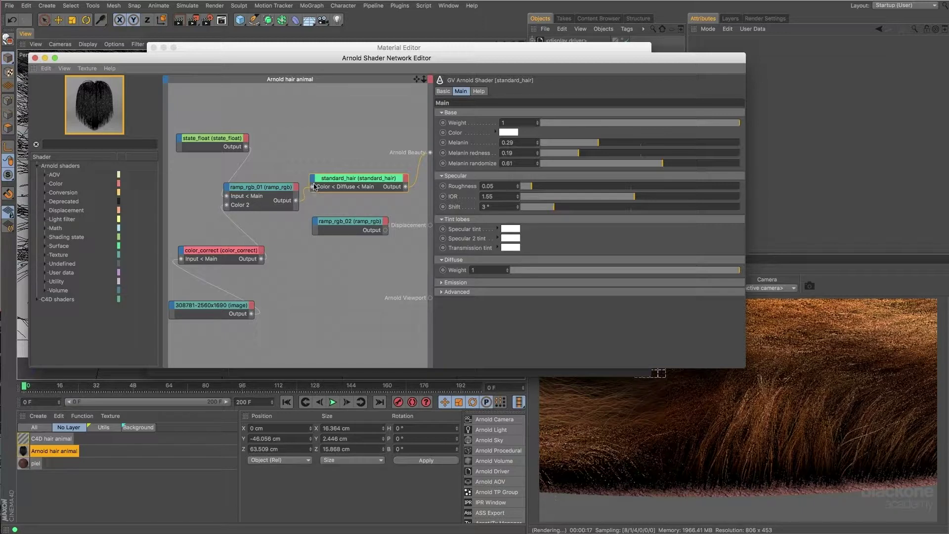
drag(331, 178, 331, 156)
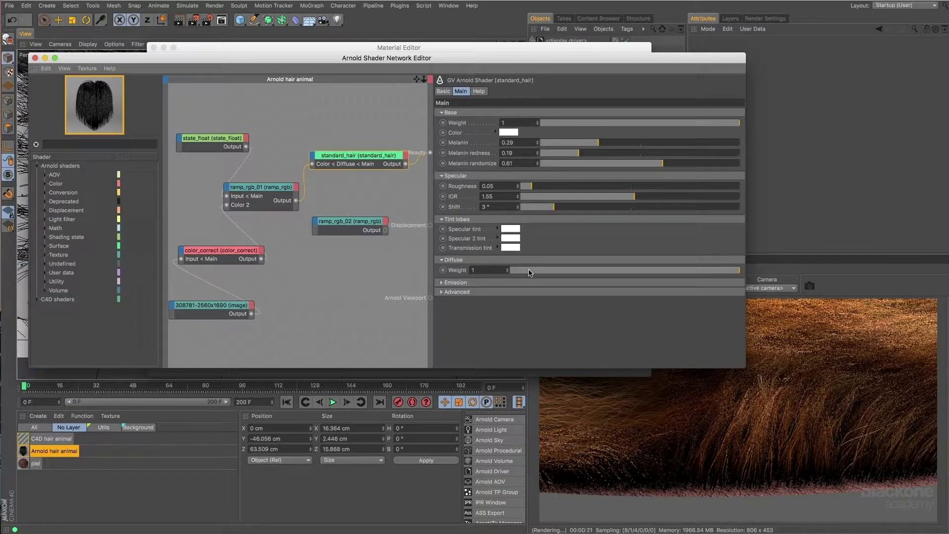
Add Main > Diffuse > Color and Main > Base > Color input ports to standard_hair
click(312, 156)
mouse_move(352, 171)
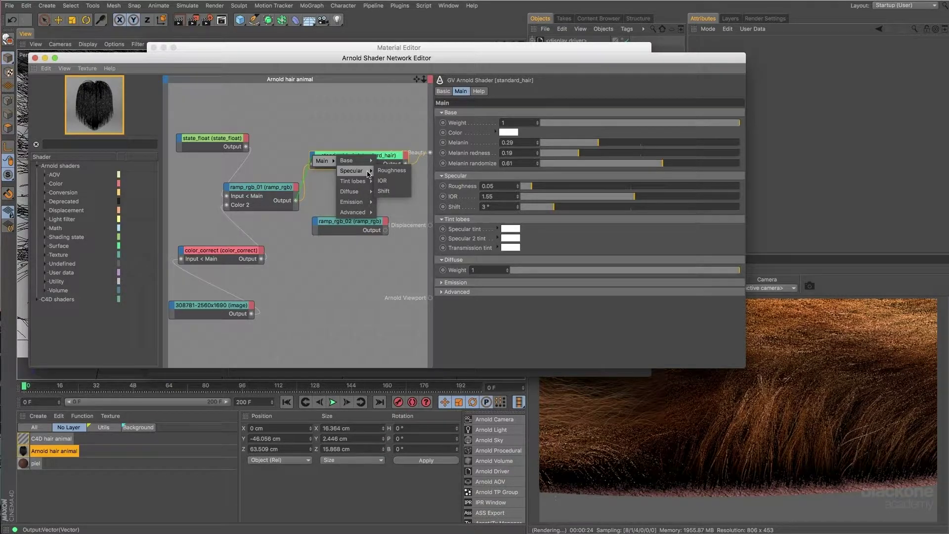
click(388, 191)
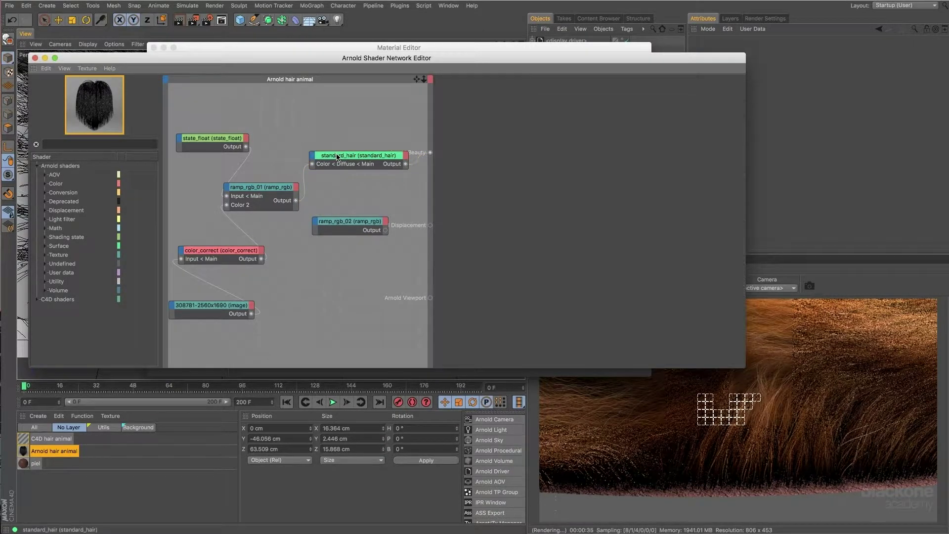
click(327, 158)
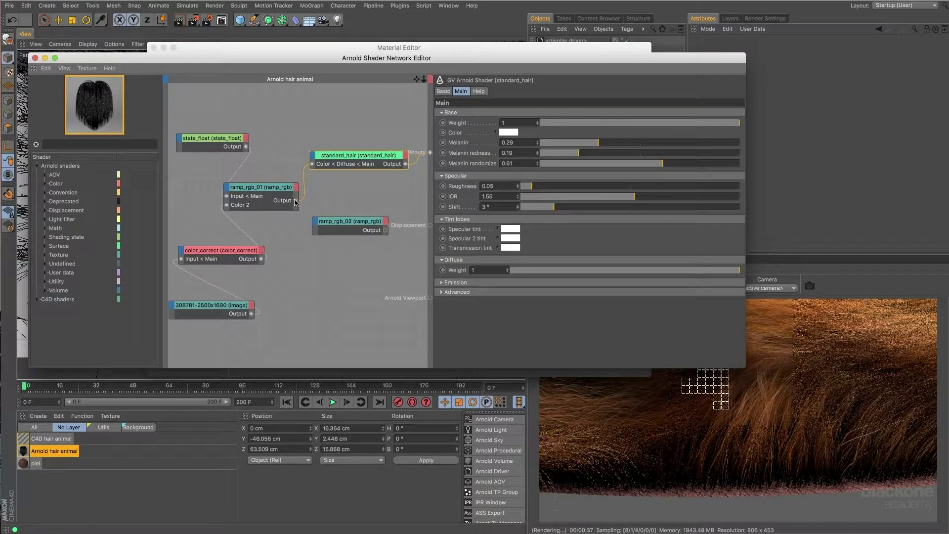
click(313, 157)
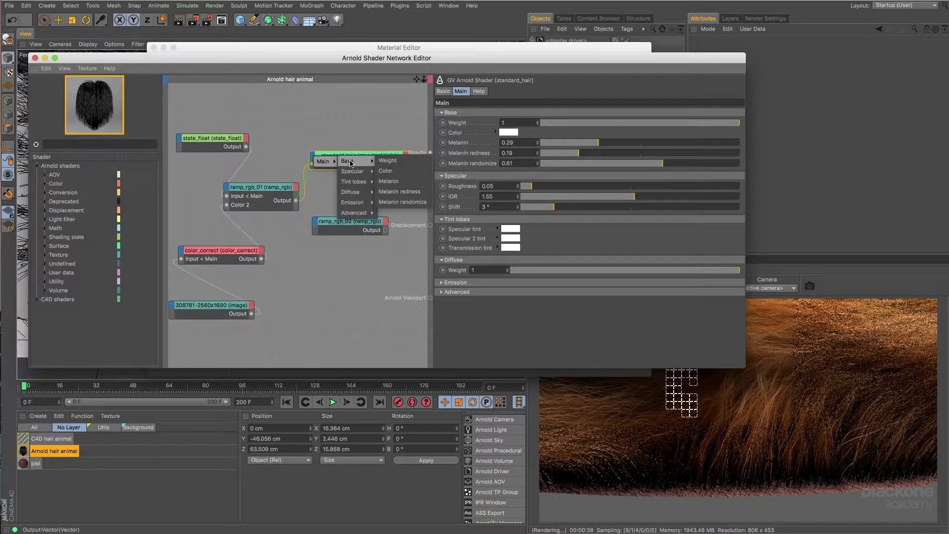
click(408, 169)
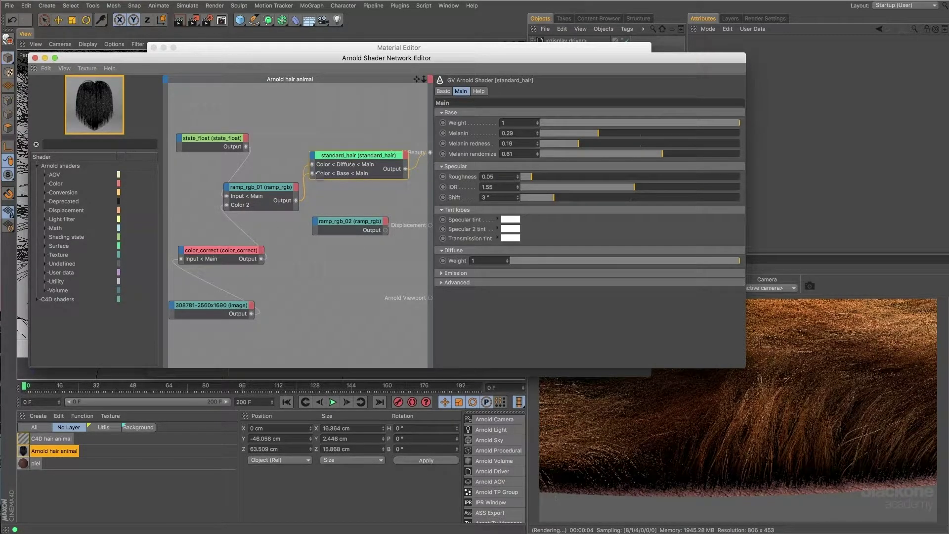
Drop standard_hair's Melanin to 0, then expand its Emission and Advanced sections
drag(581, 134, 565, 135)
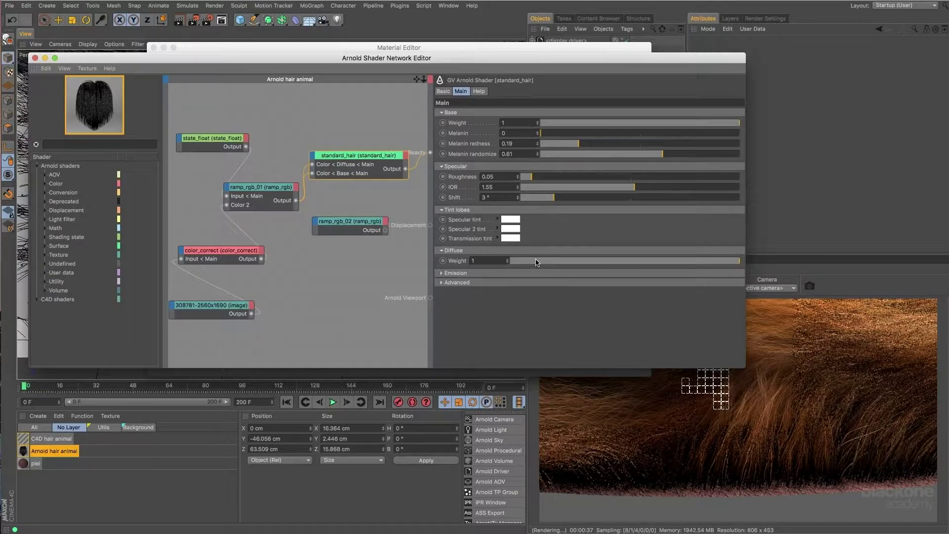
click(517, 273)
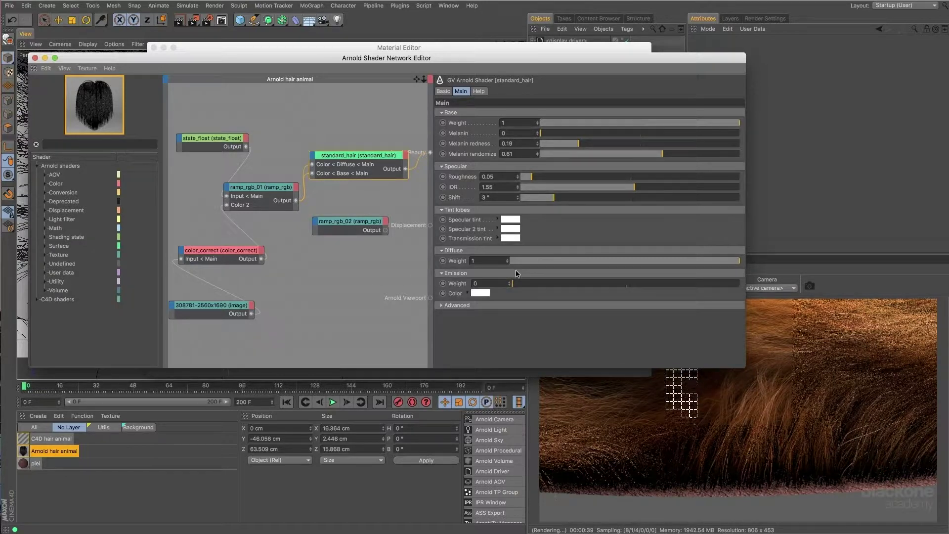
click(526, 304)
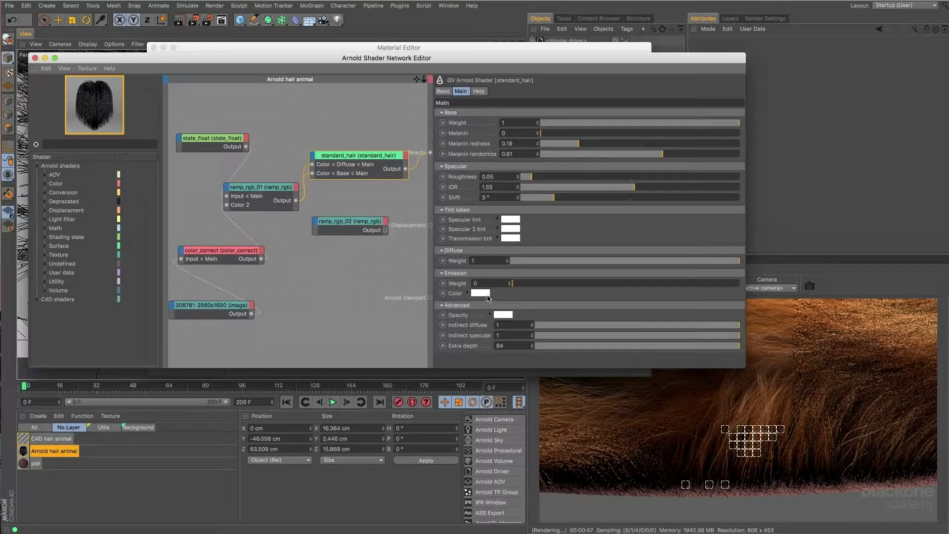
key(super+Tab)
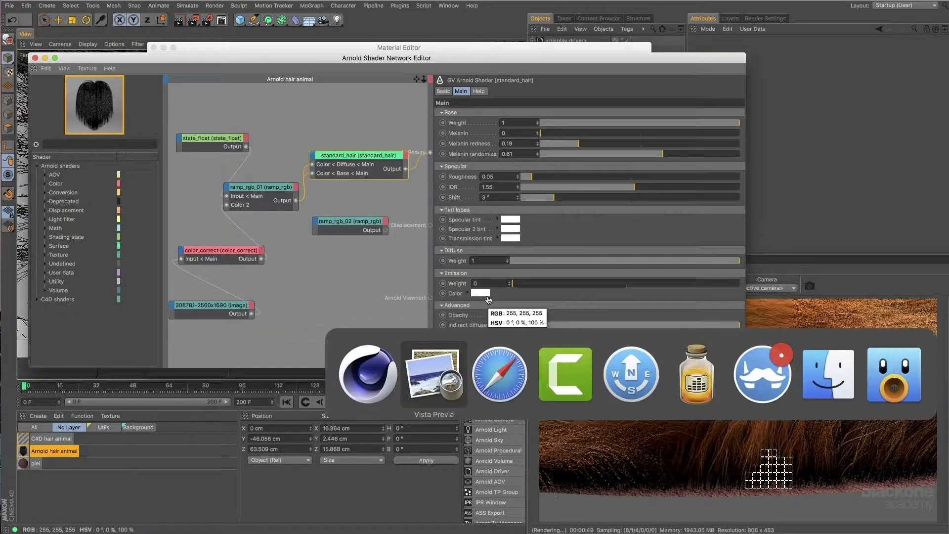
key(super+Tab)
scroll(500, 269, down, 1)
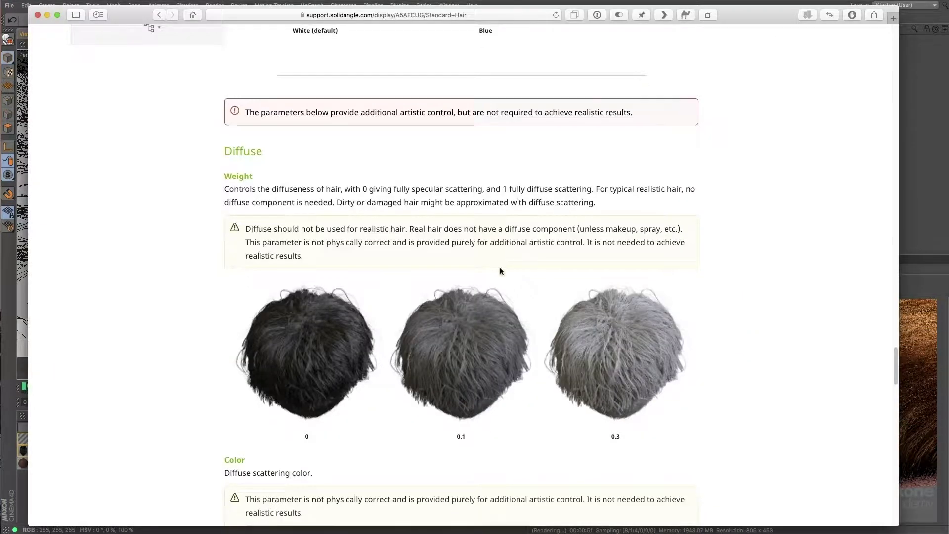
scroll(499, 270, down, 2)
scroll(500, 269, down, 2)
scroll(501, 272, down, 2)
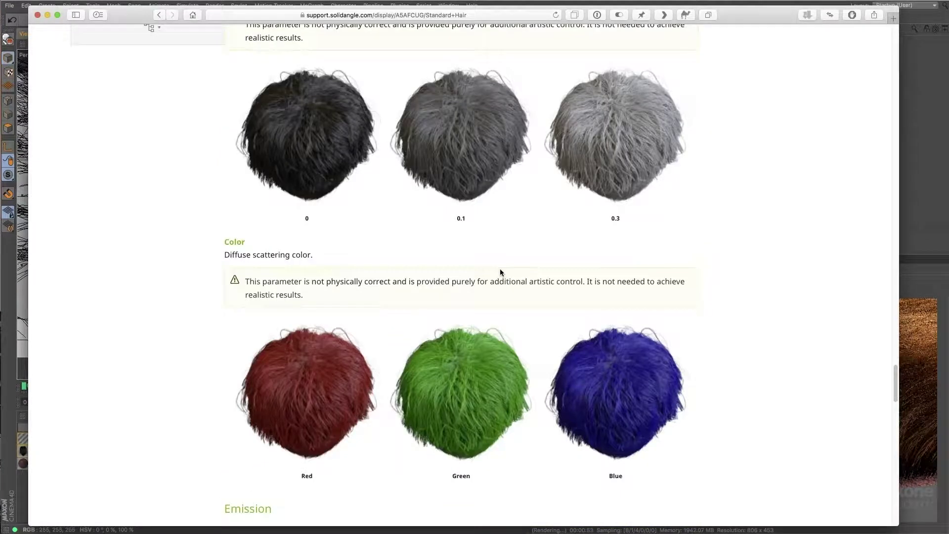
scroll(500, 271, down, 3)
scroll(500, 272, down, 2)
scroll(500, 272, down, 4)
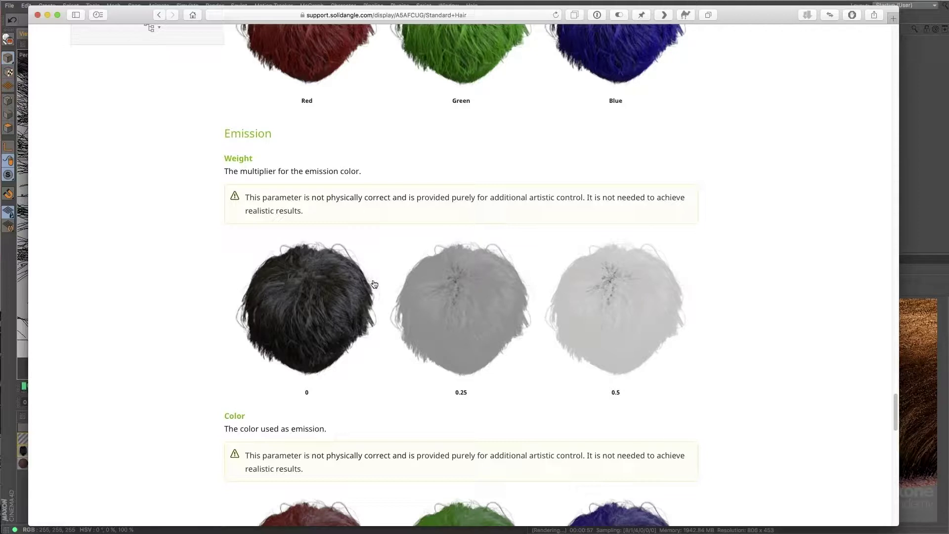
scroll(373, 282, up, 3)
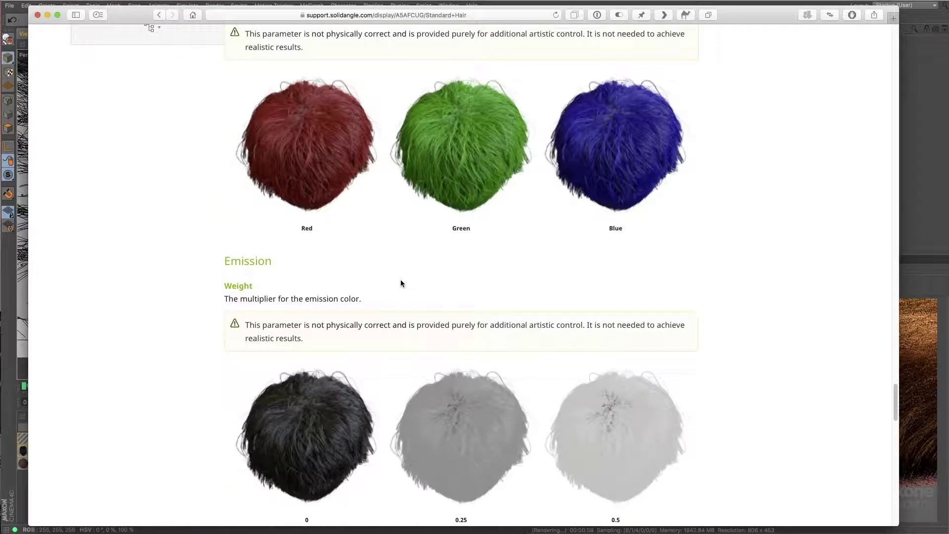
scroll(400, 283, up, 1)
scroll(400, 283, up, 2)
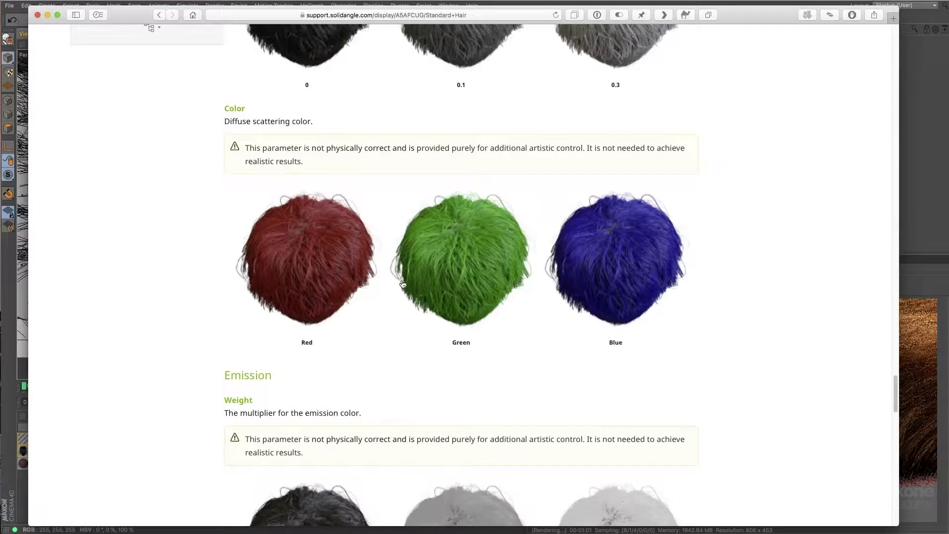
scroll(631, 244, up, 2)
scroll(630, 242, up, 5)
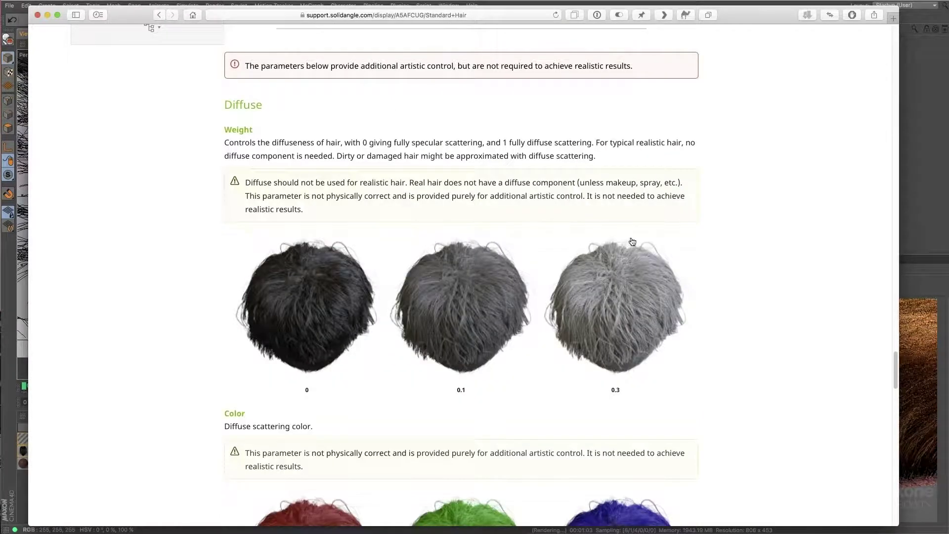
scroll(393, 232, down, 2)
scroll(499, 358, down, 2)
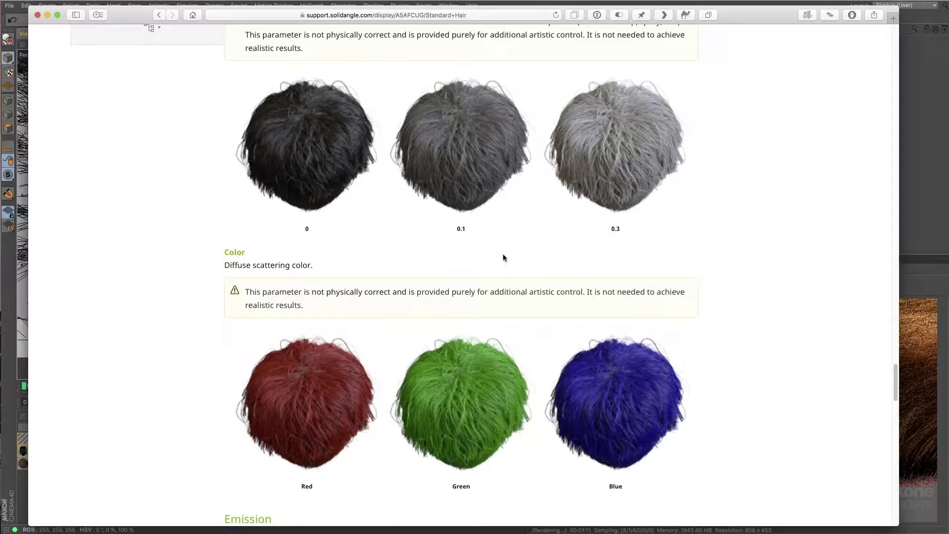
scroll(502, 255, down, 1)
scroll(503, 255, down, 4)
scroll(503, 255, down, 2)
scroll(504, 255, down, 1)
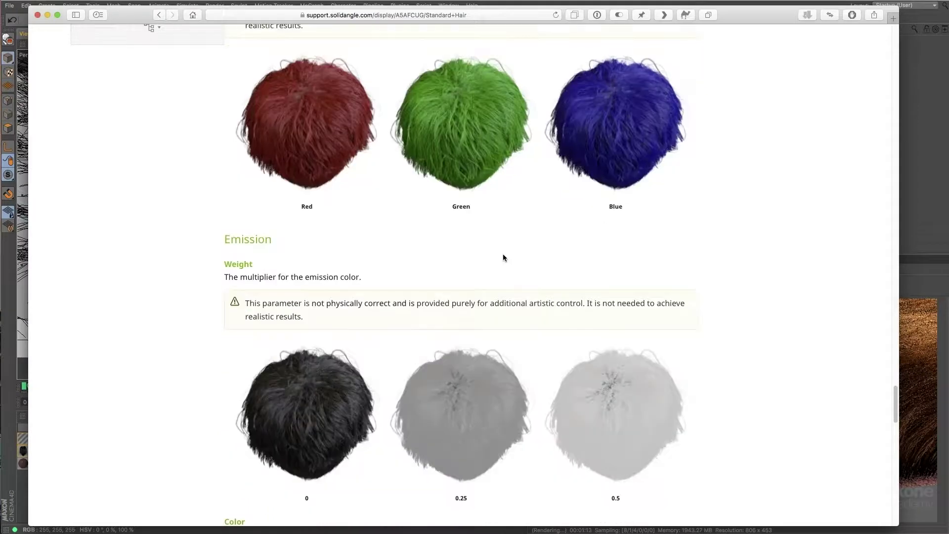
scroll(503, 254, down, 3)
scroll(503, 256, down, 2)
scroll(503, 256, down, 2)
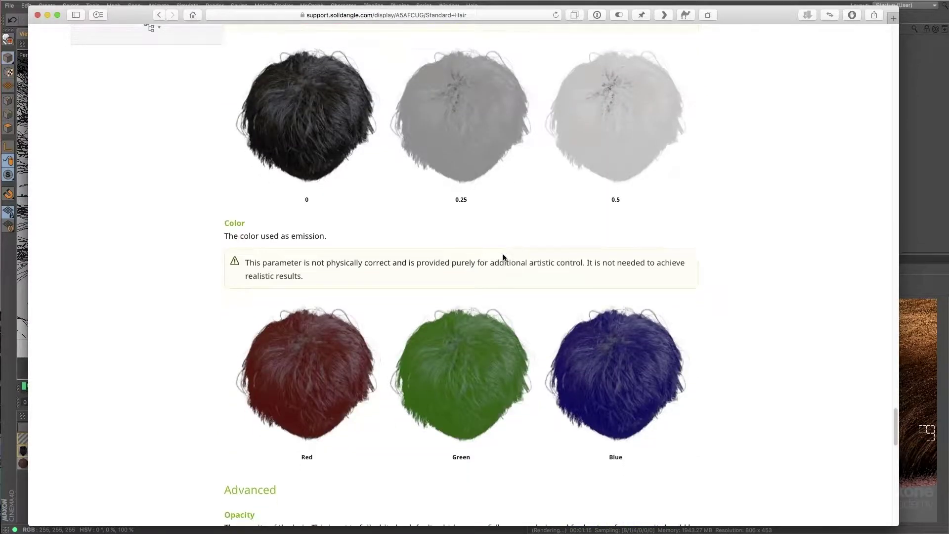
scroll(503, 255, down, 2)
scroll(387, 232, down, 4)
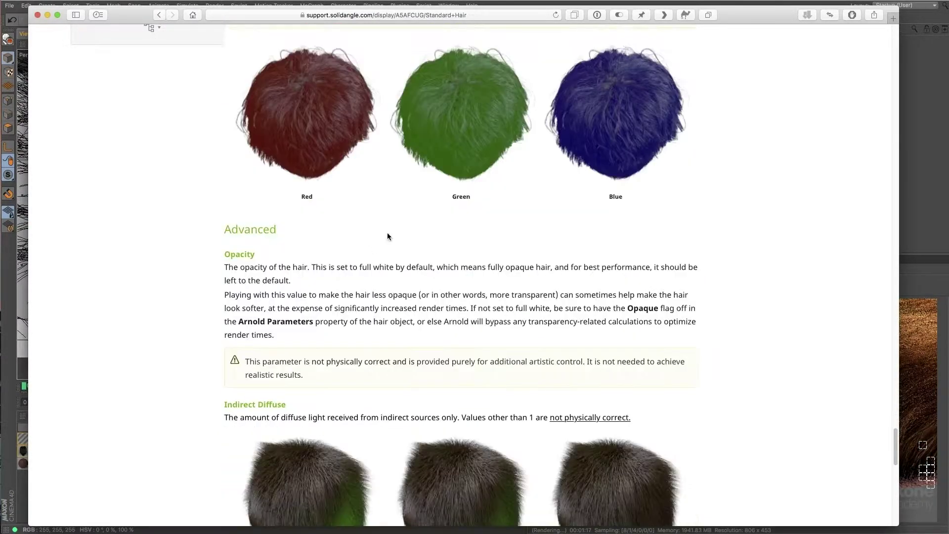
scroll(444, 229, down, 3)
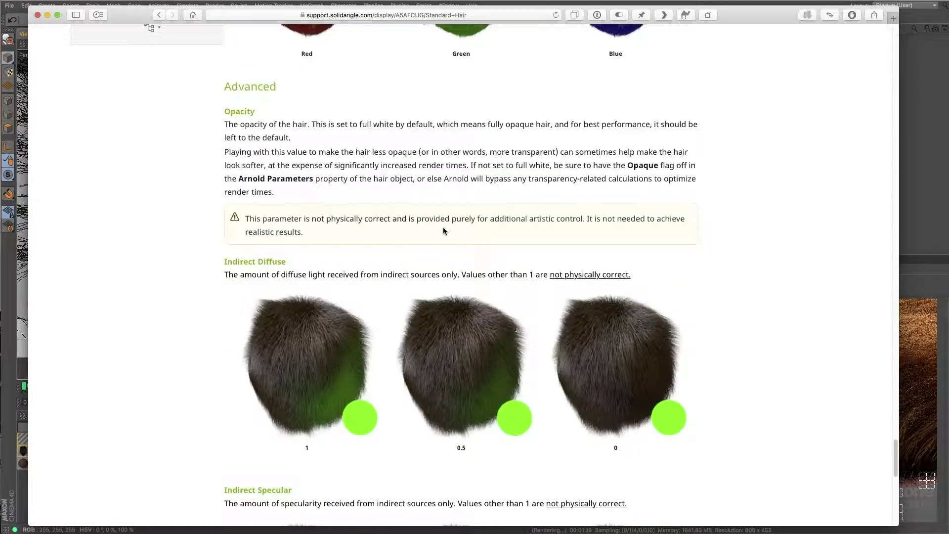
scroll(443, 231, down, 2)
scroll(444, 231, down, 2)
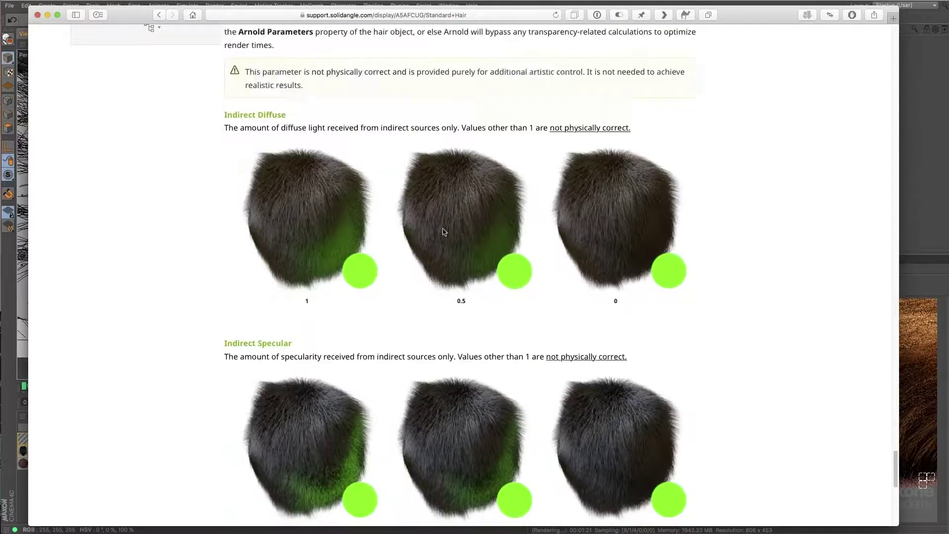
scroll(444, 232, down, 2)
key(super+Tab)
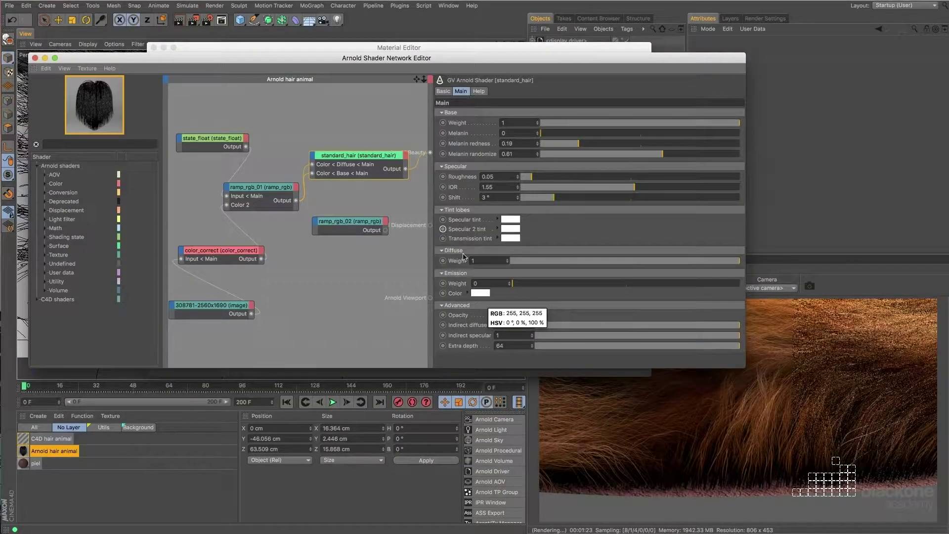
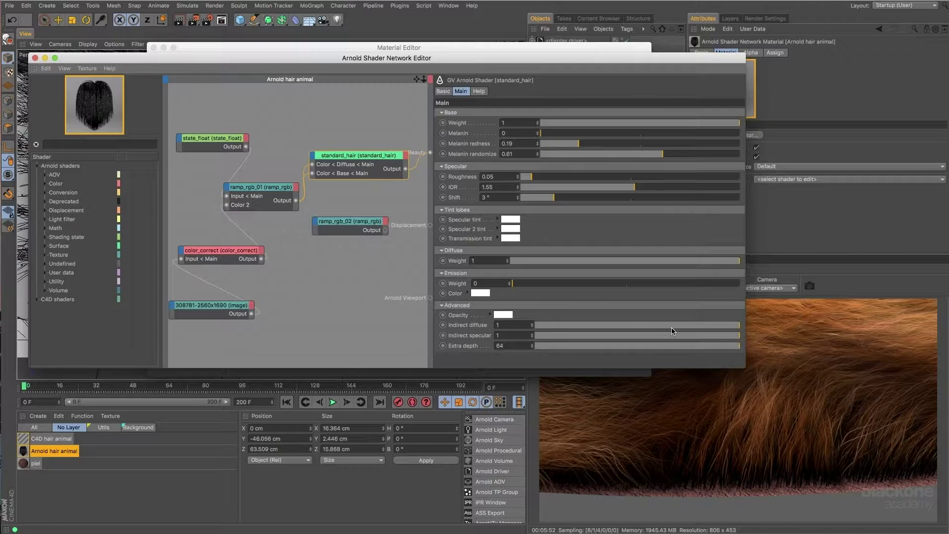
Check the Extra Depth notes in the browser docs, then return to Cinema 4D
key(super+Tab)
key(super+Tab)
key(super+Tab)
key(super+Tab)
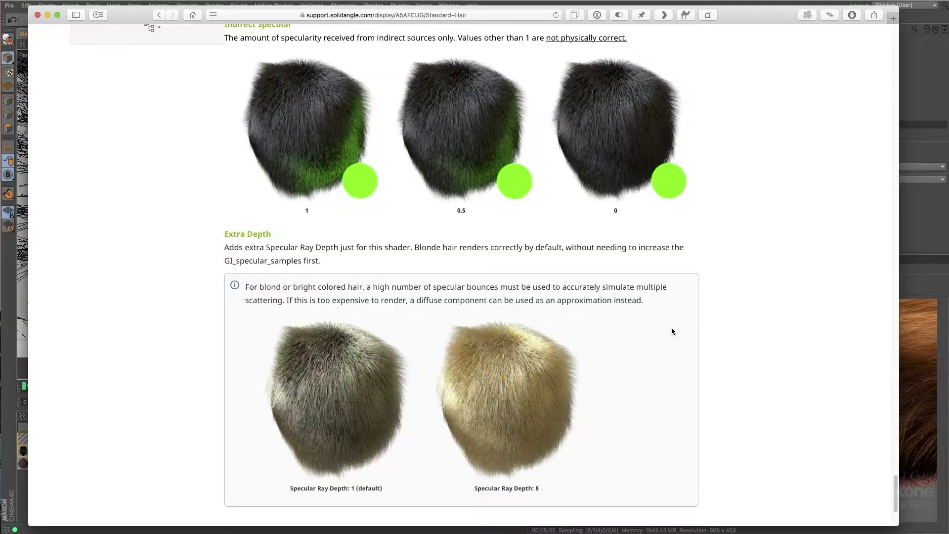
scroll(588, 295, up, 2)
scroll(588, 294, up, 5)
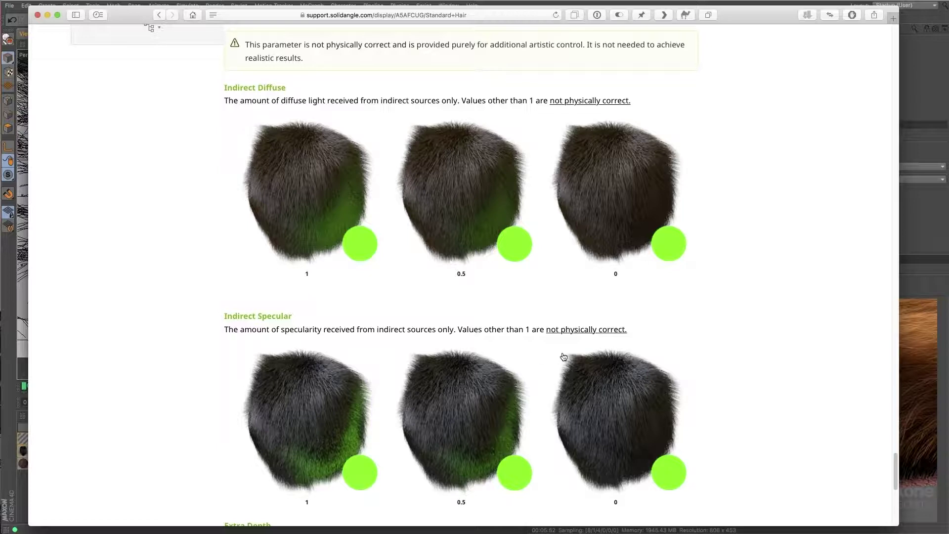
scroll(563, 357, down, 2)
scroll(563, 357, down, 4)
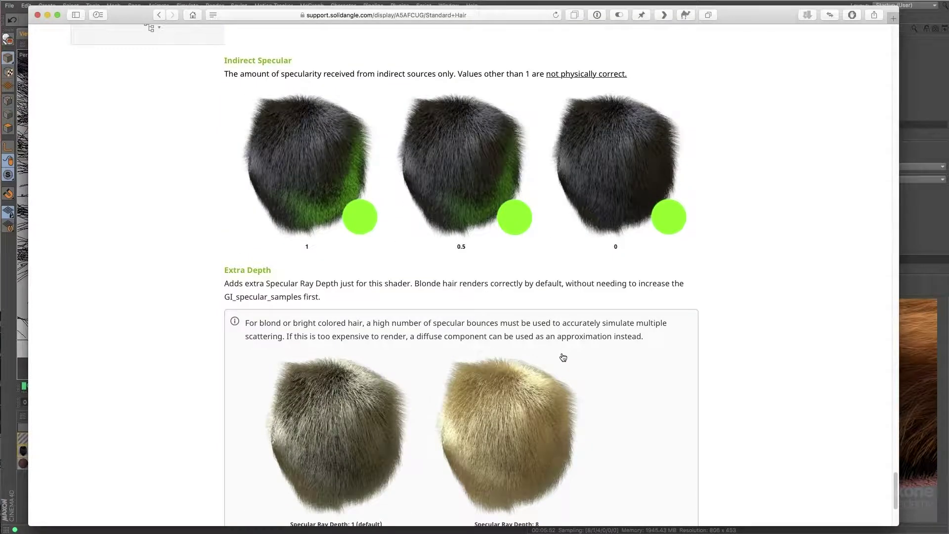
scroll(564, 356, down, 5)
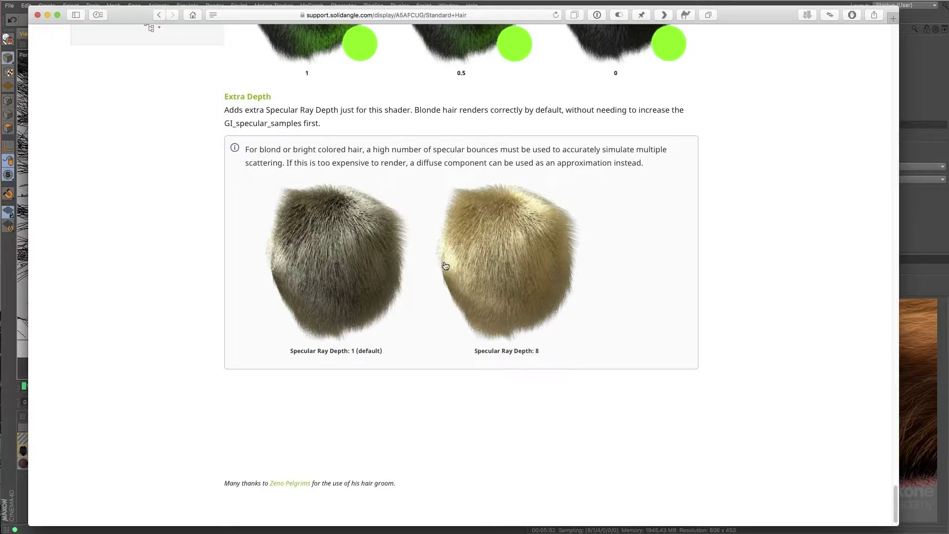
key(super+Tab)
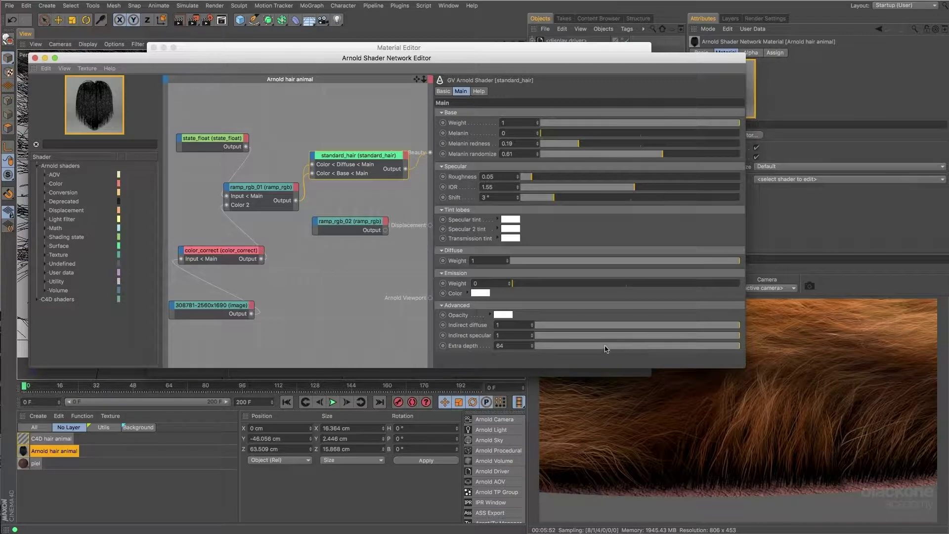
Lower standard_hair Extra depth to 16 and set Arnold's Specular ray depth to 6
drag(605, 346, 586, 346)
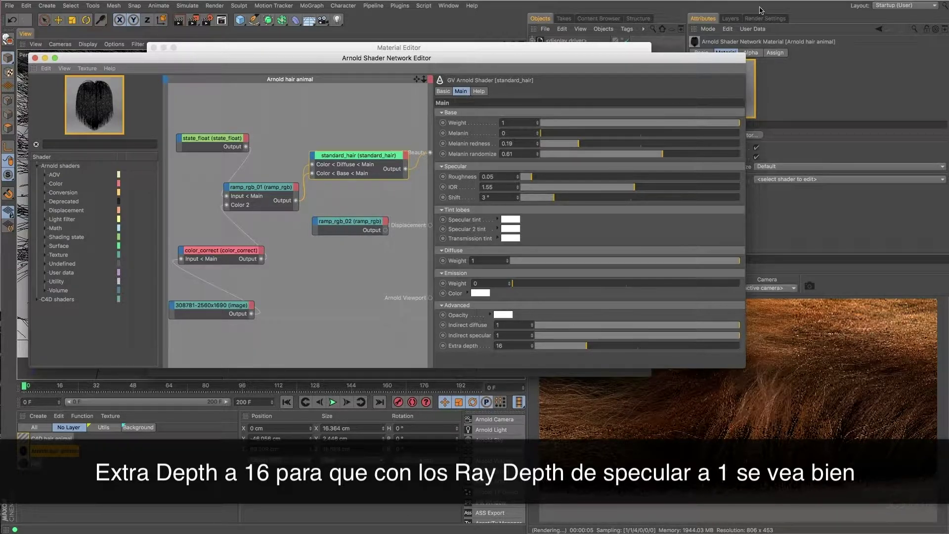
click(769, 19)
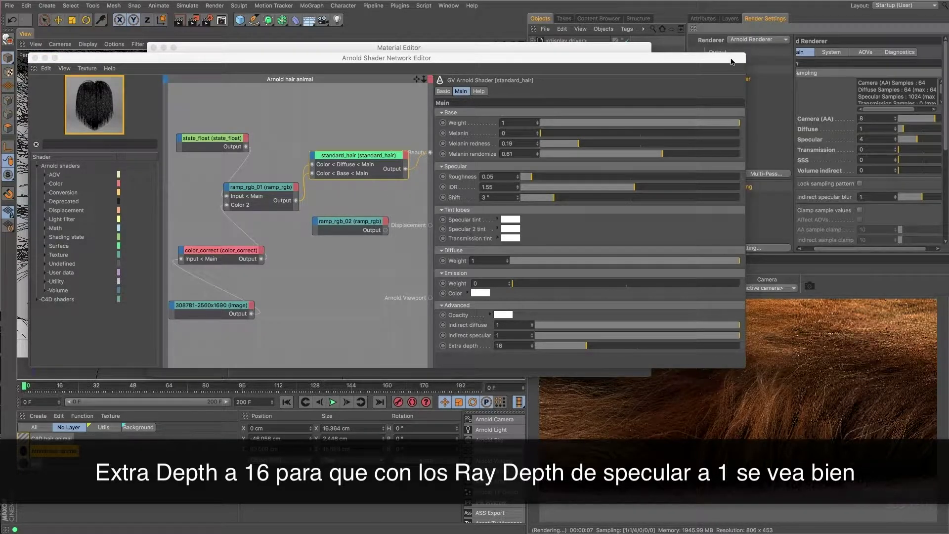
drag(733, 62, 714, 68)
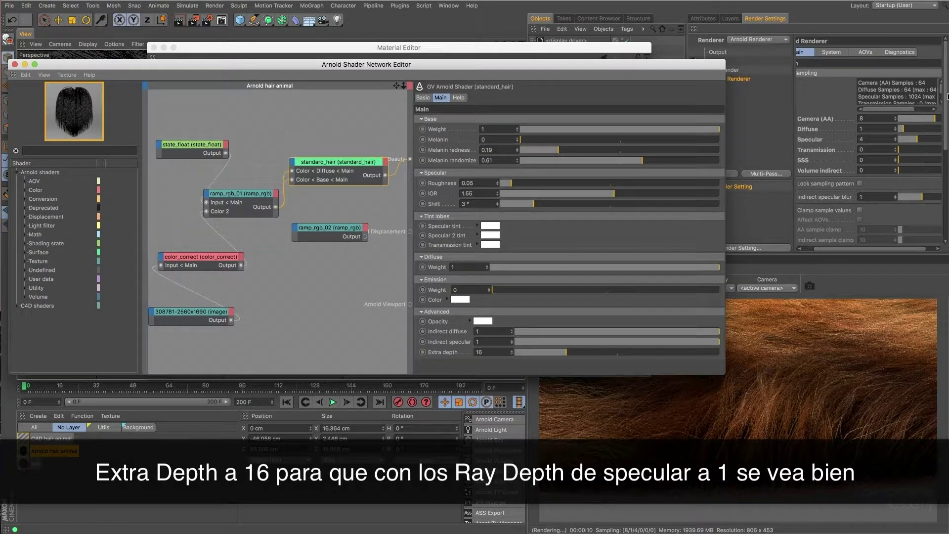
drag(946, 101, 945, 180)
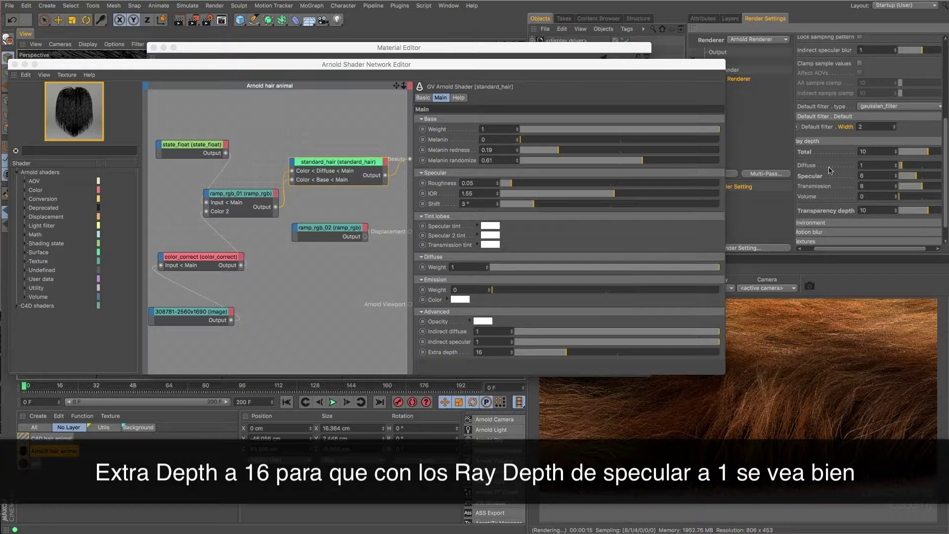
scroll(840, 177, left, 2)
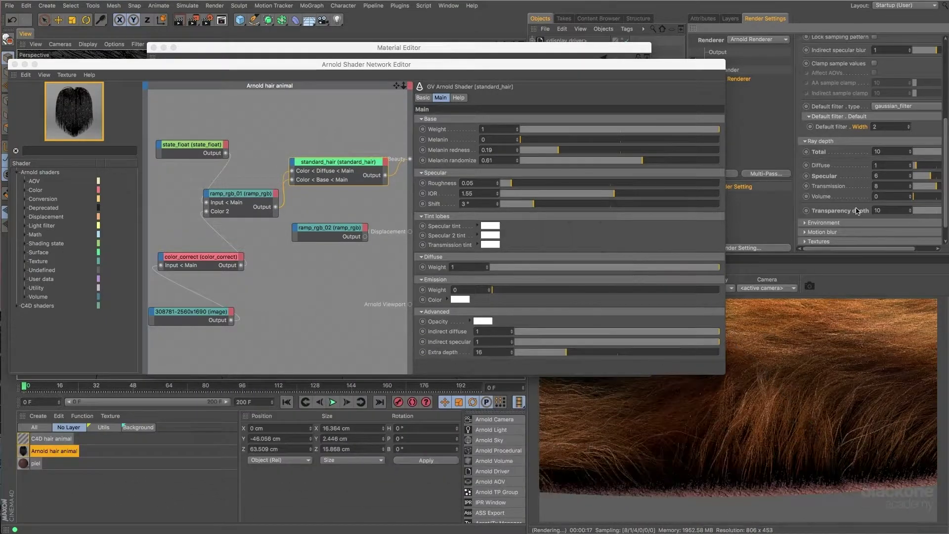
drag(847, 176, 870, 175)
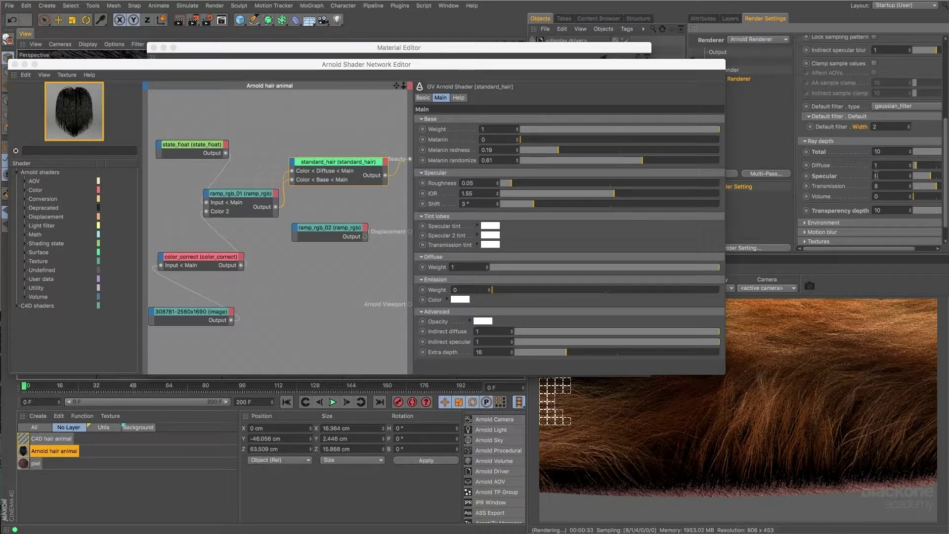
text(6)
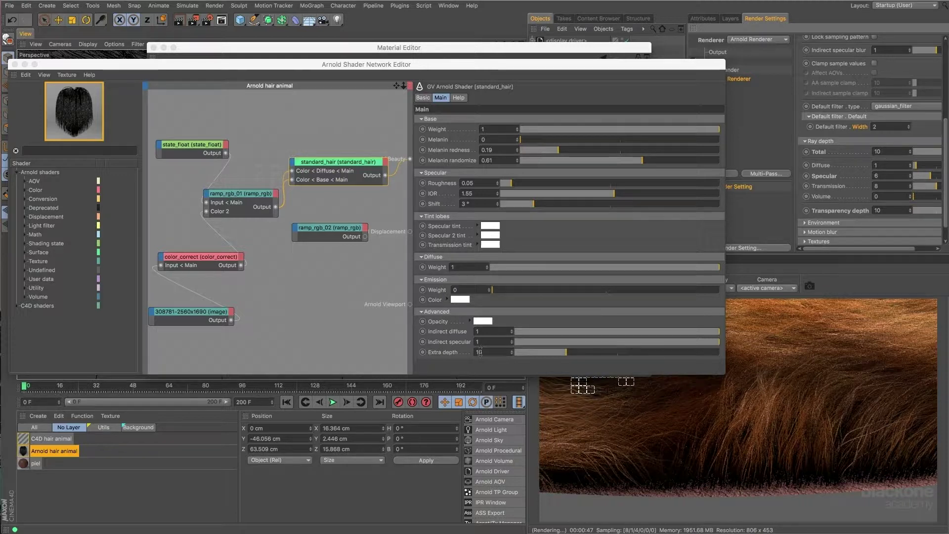
Re-enter 16 as the standard_hair shader's Extra depth value
double_click(480, 352)
text(16)
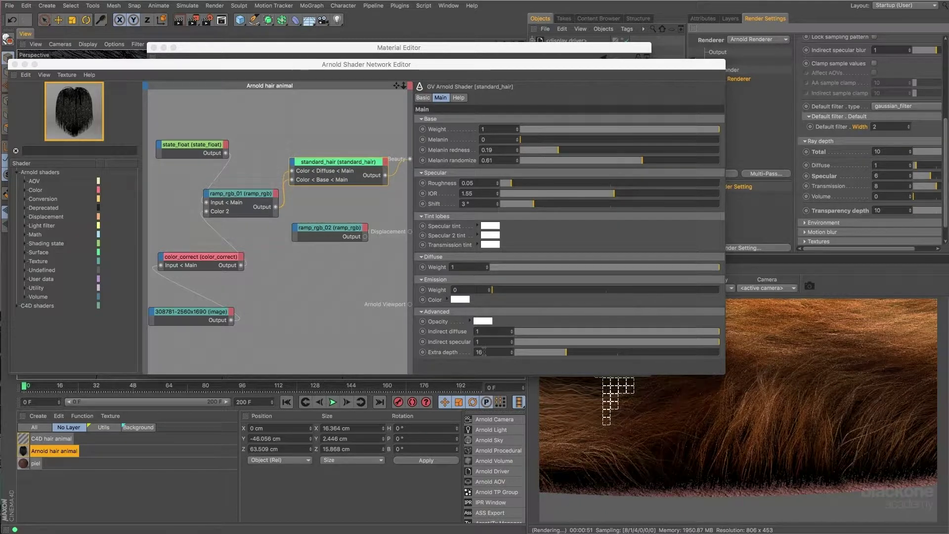
key(super+Tab)
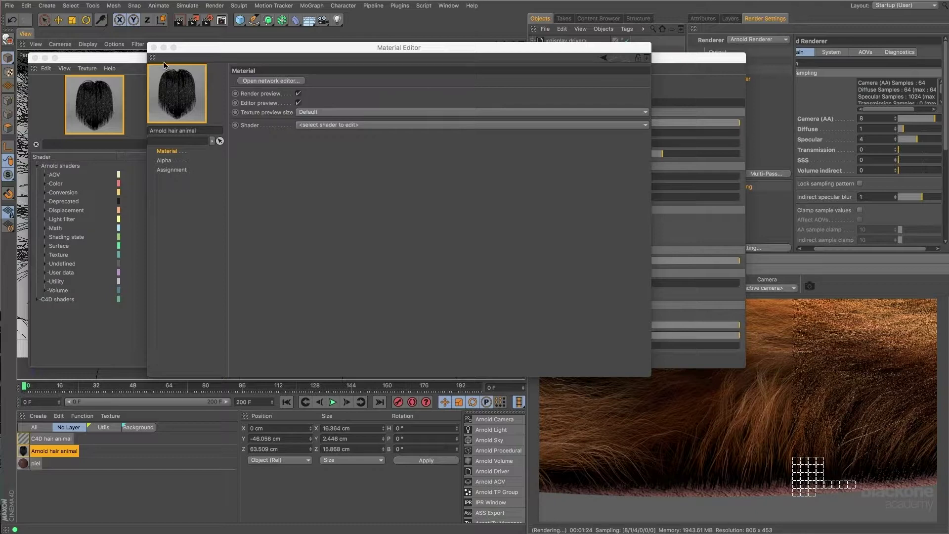
Close the Material and Shader Network editors and show the Hair object's Arnold tag parameters
click(154, 47)
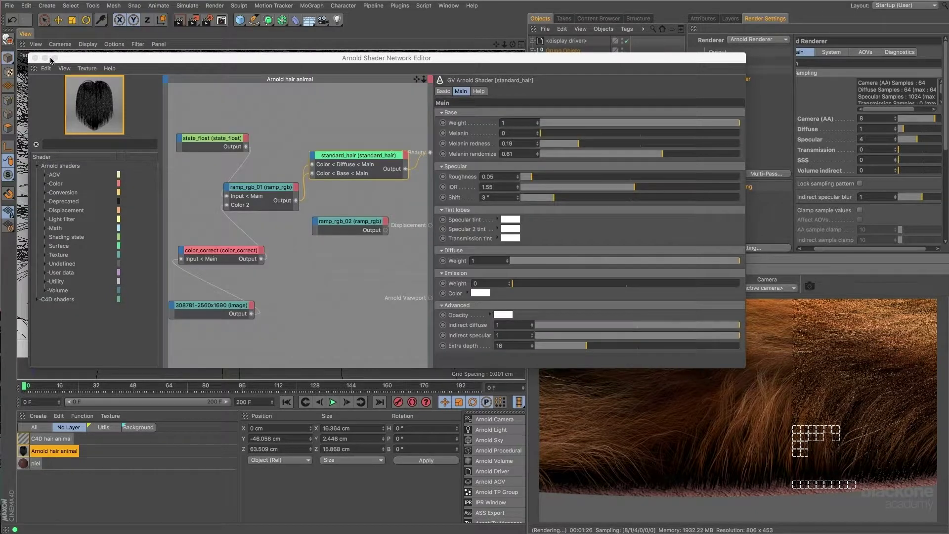
click(35, 58)
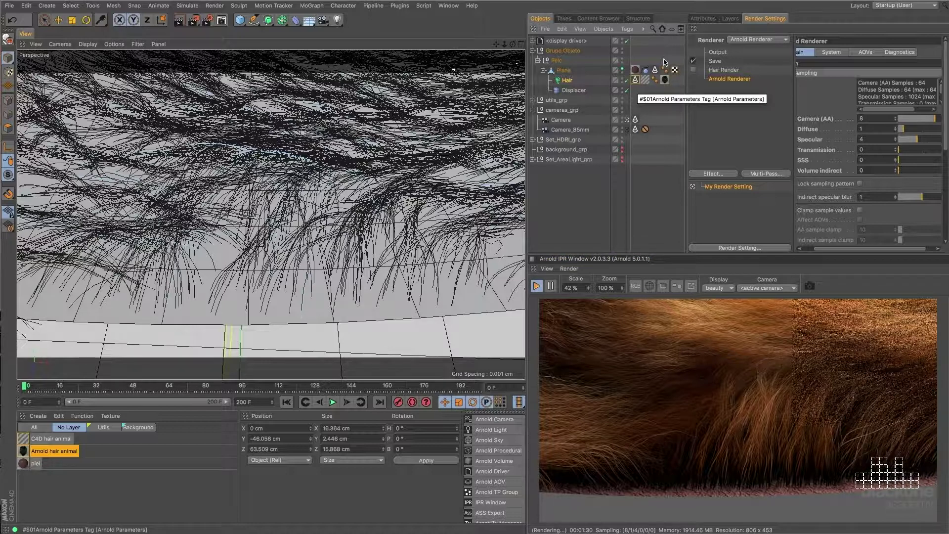
click(704, 18)
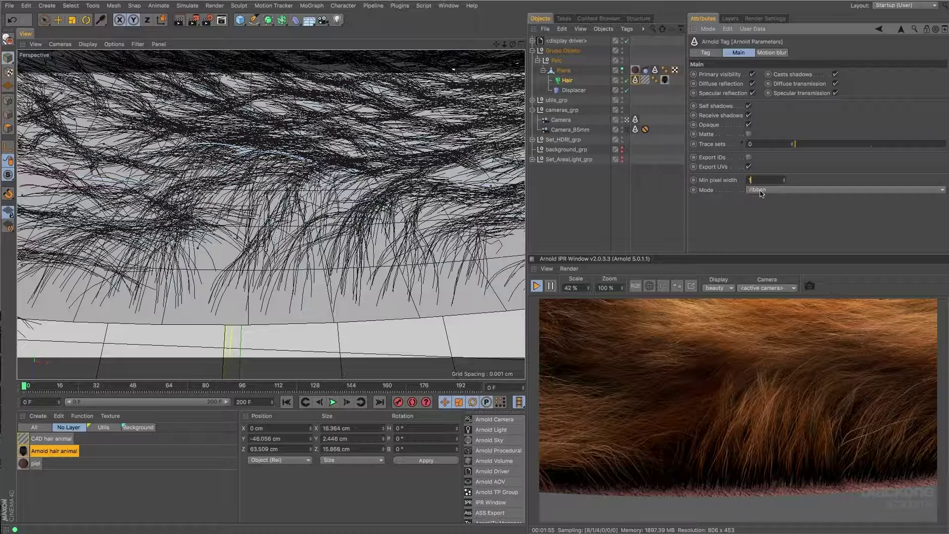
Set the Hair tag's Min pixel width to 1 and keep Mode on ribbon
key(Return)
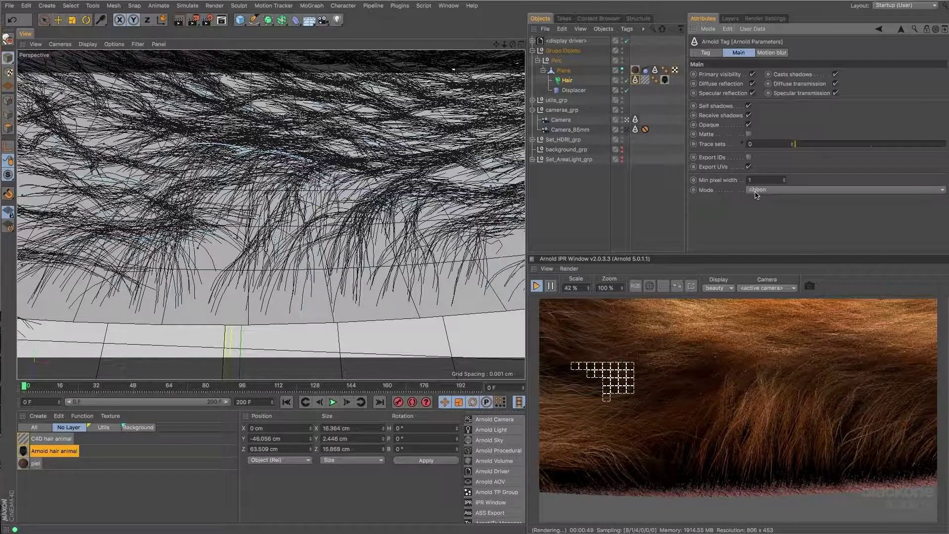
click(758, 191)
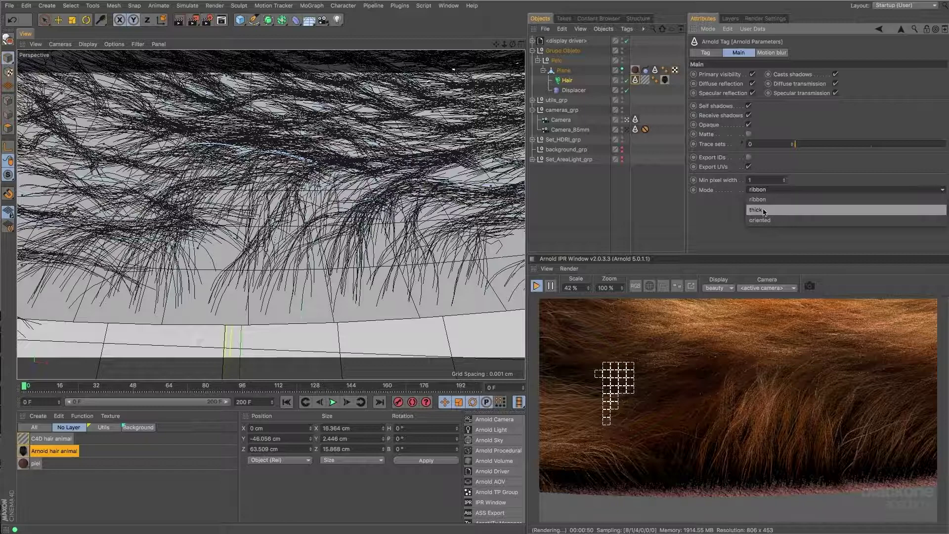
key(Escape)
key(super+Tab)
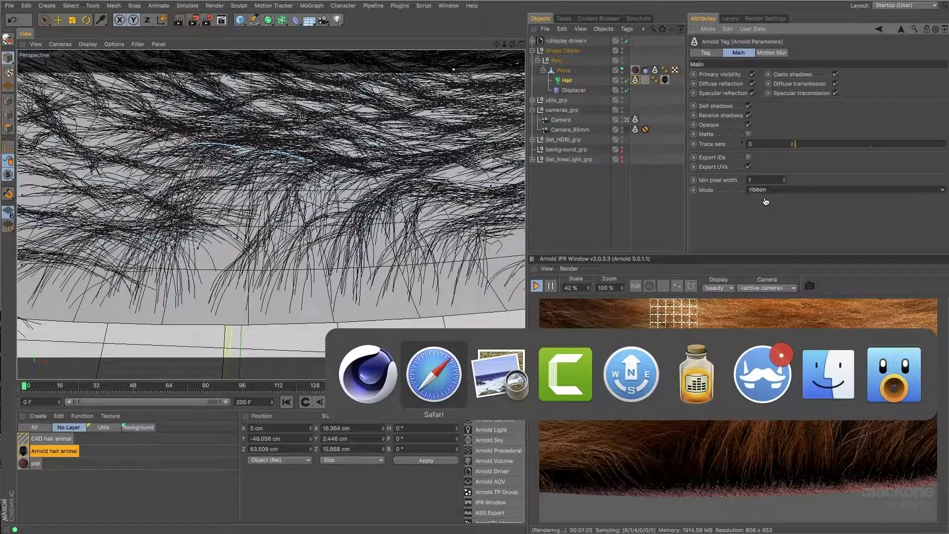
Scroll through the Arnold Standard Hair documentation page
scroll(685, 189, up, 5)
scroll(680, 189, up, 3)
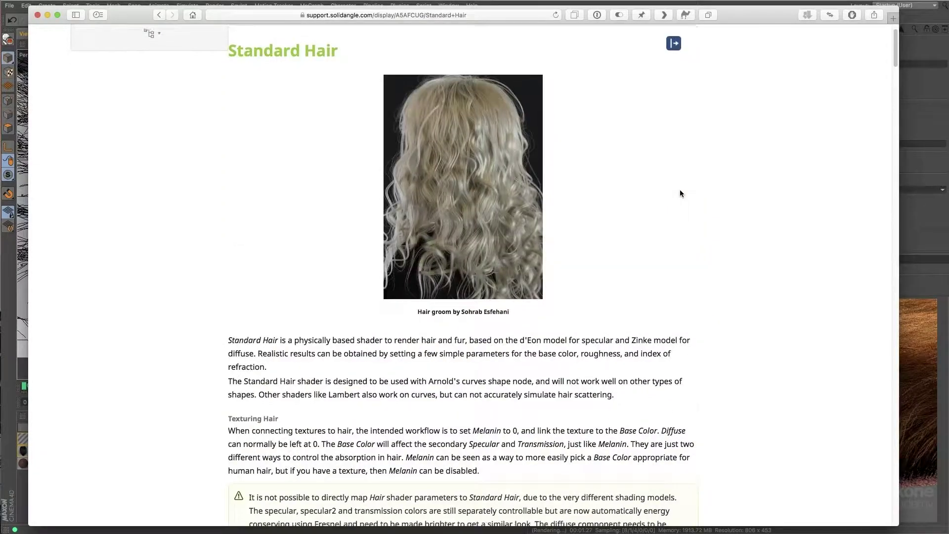
scroll(680, 188, down, 4)
scroll(680, 189, down, 4)
scroll(680, 189, down, 8)
scroll(680, 189, down, 4)
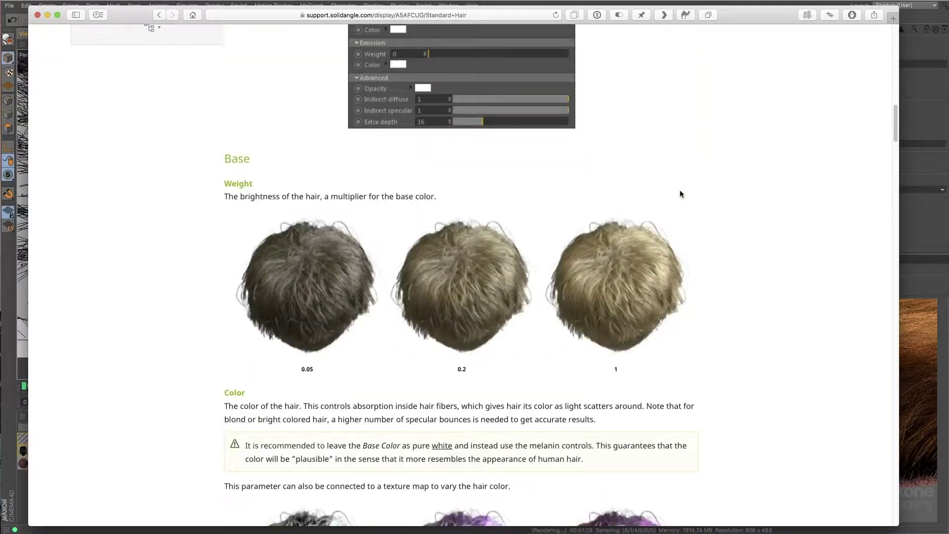
scroll(680, 194, down, 5)
scroll(680, 194, down, 5)
scroll(680, 194, down, 5)
scroll(680, 194, down, 5)
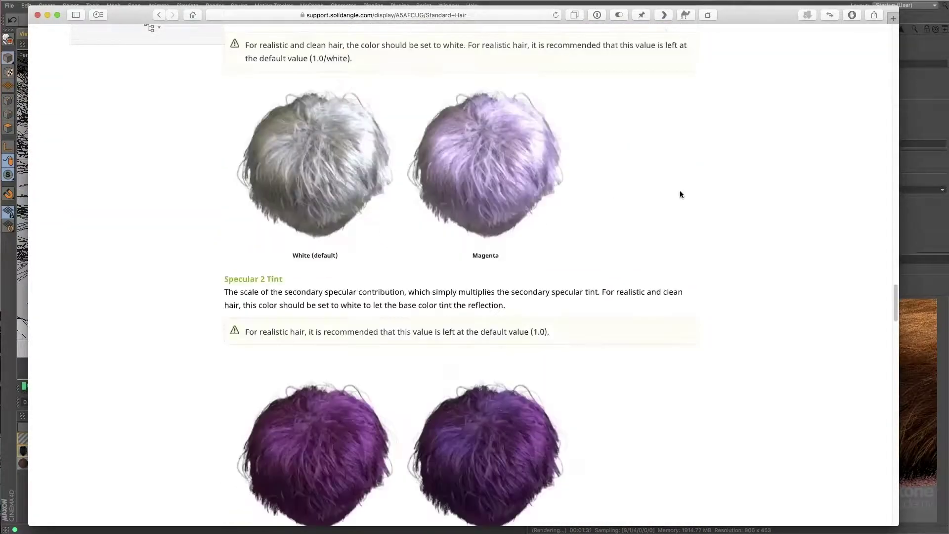
scroll(680, 193, down, 3)
scroll(681, 195, up, 5)
scroll(681, 197, up, 5)
scroll(682, 201, up, 10)
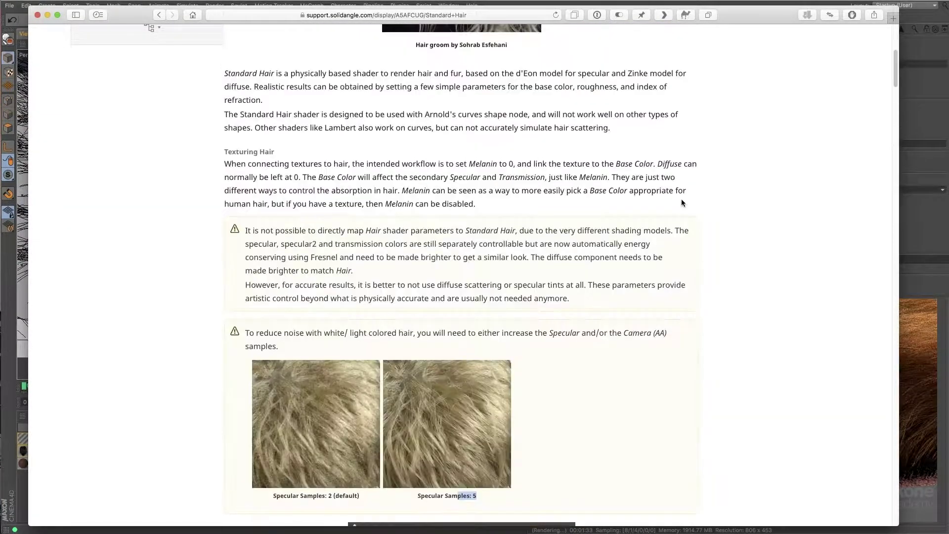
scroll(681, 202, up, 5)
Show the docs page tree with the Shapes section expanded
click(178, 81)
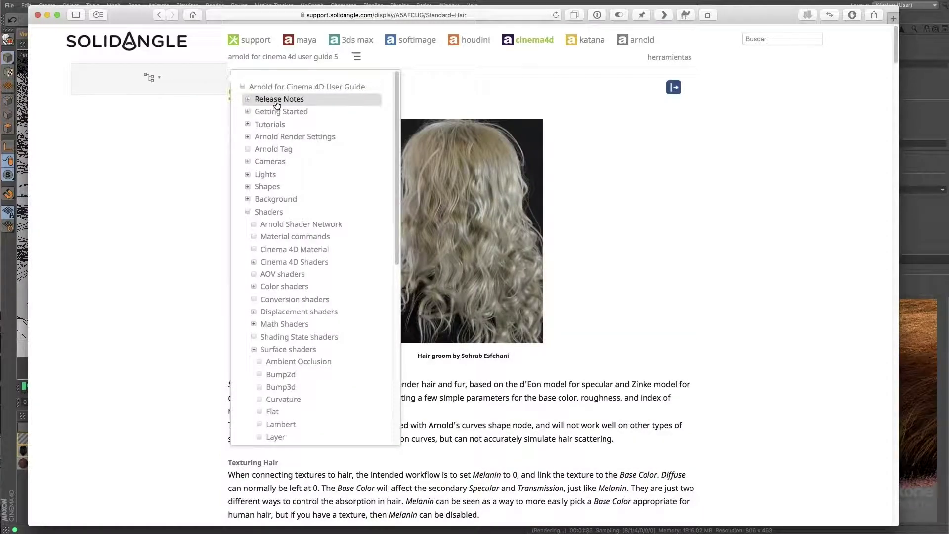
scroll(396, 192, down, 1)
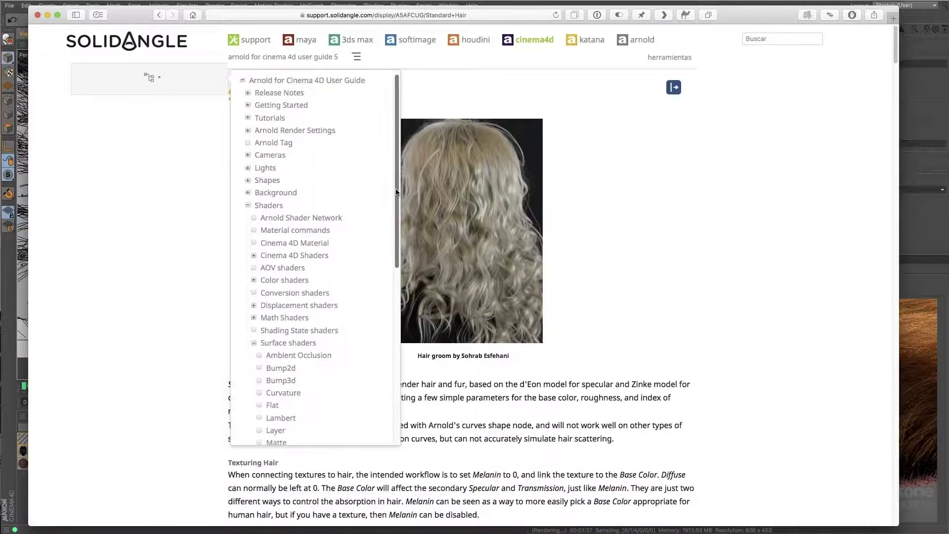
scroll(396, 193, down, 2)
scroll(396, 198, down, 2)
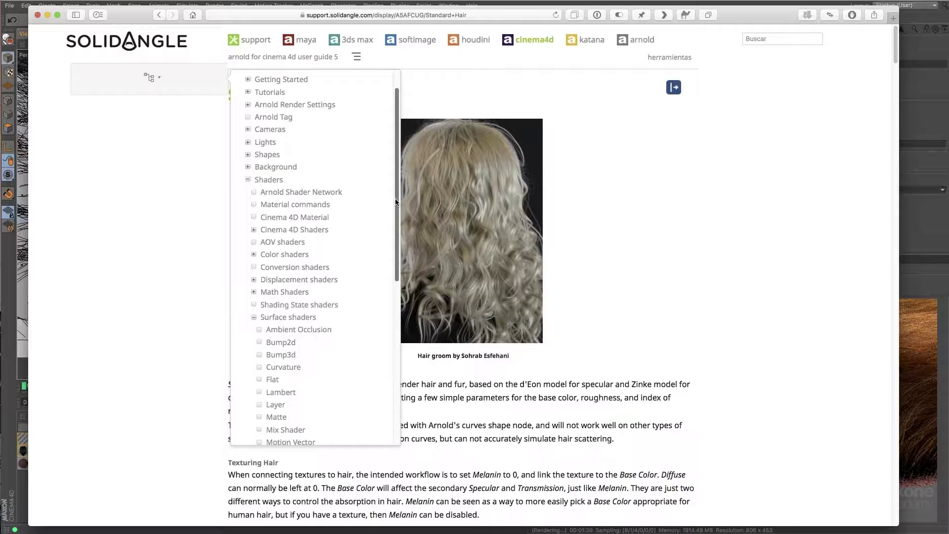
click(267, 154)
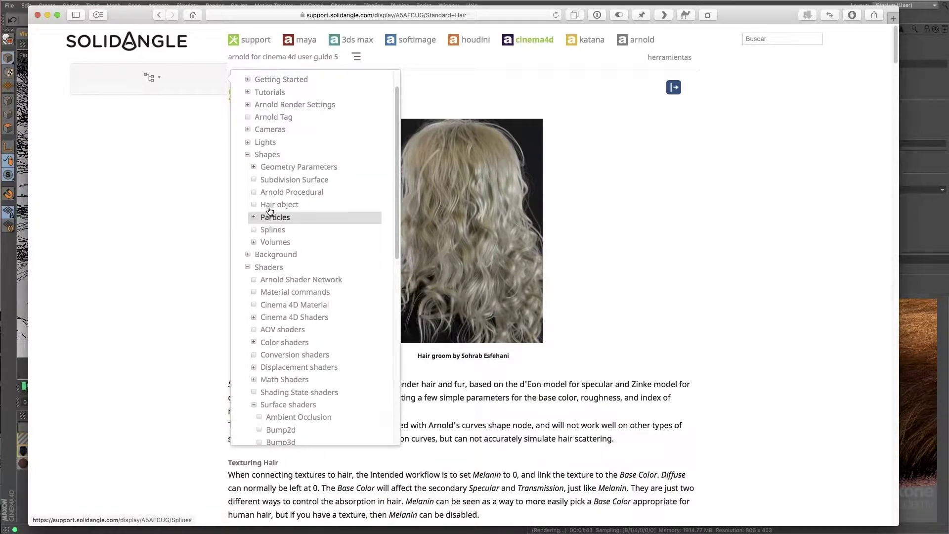
Open the Hair object docs page and highlight the Minimum Pixel Width 0.1 caption
click(270, 208)
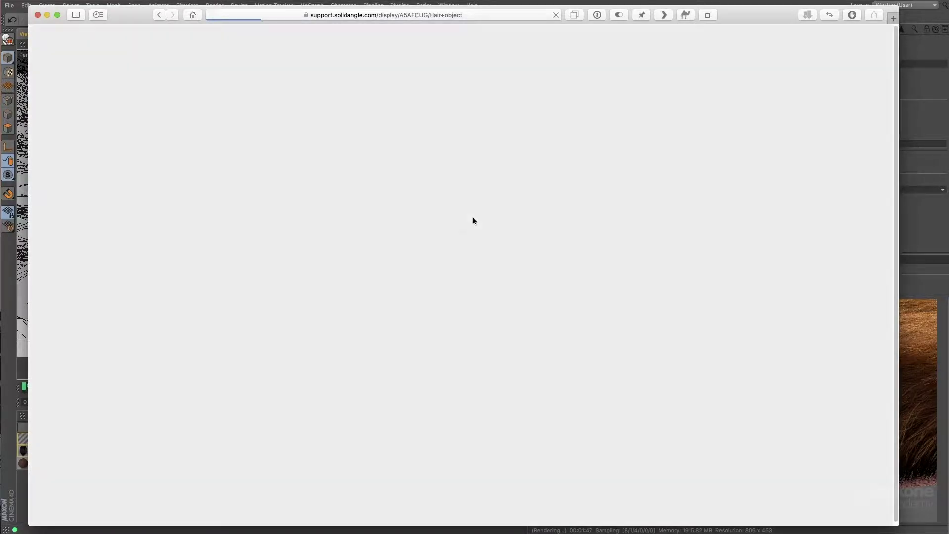
scroll(480, 223, down, 1)
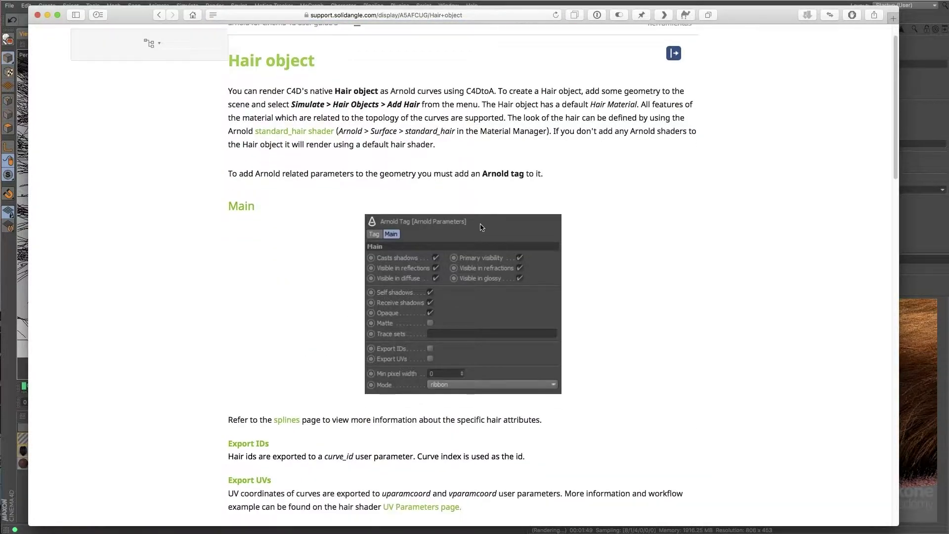
scroll(480, 227, down, 3)
scroll(481, 227, down, 4)
scroll(480, 225, down, 1)
scroll(481, 225, down, 2)
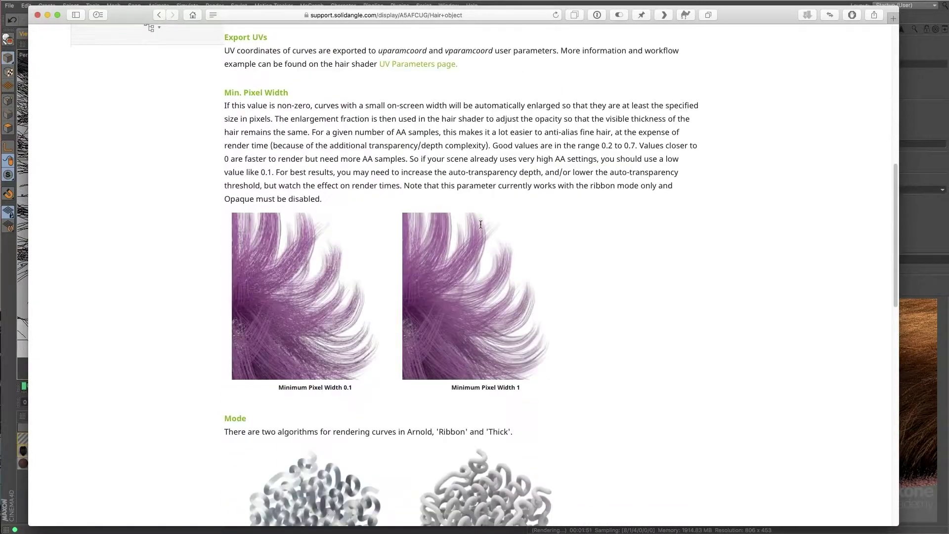
scroll(477, 230, down, 2)
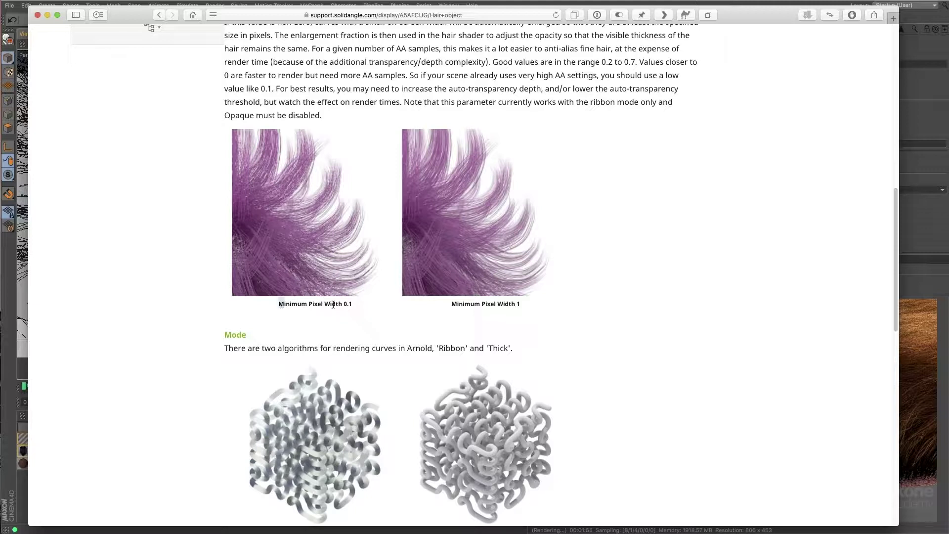
drag(333, 304, 351, 303)
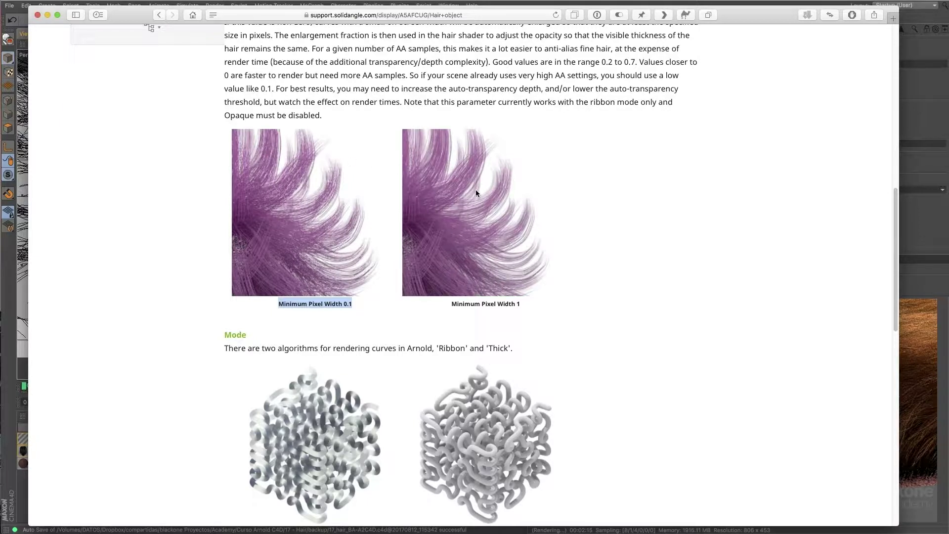
Read the ribbon versus thick Mode and Thickness sections, then return to Cinema 4D
scroll(475, 193, down, 2)
scroll(476, 193, down, 2)
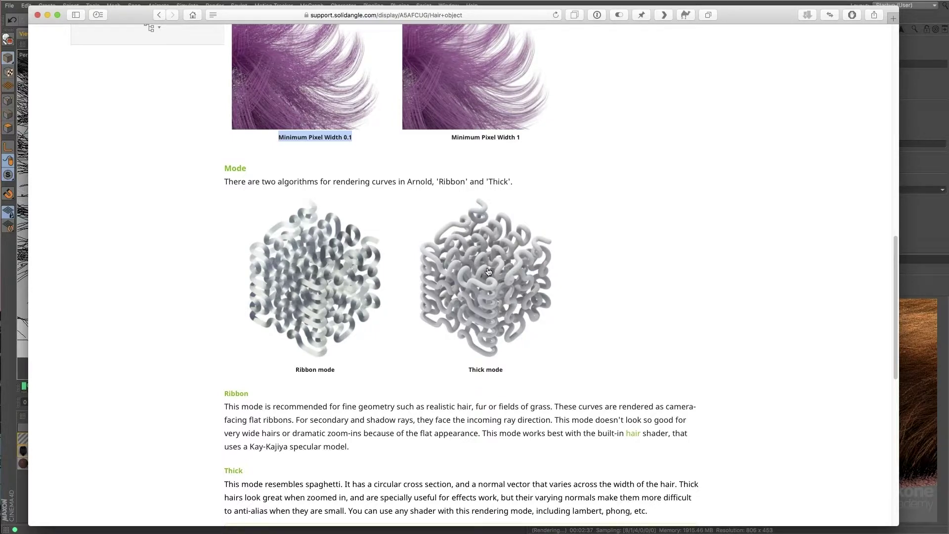
scroll(488, 271, down, 5)
scroll(487, 271, down, 3)
scroll(488, 272, down, 3)
scroll(487, 271, down, 7)
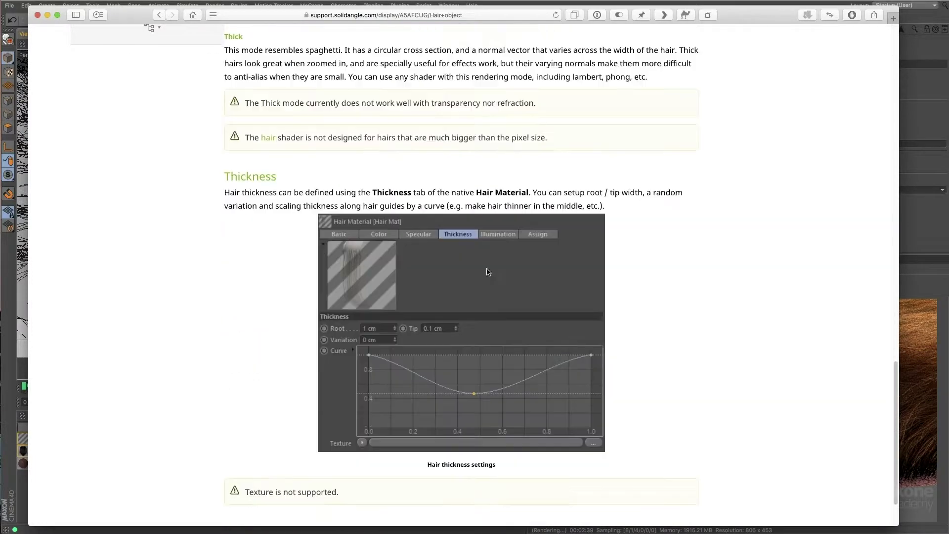
scroll(487, 272, down, 2)
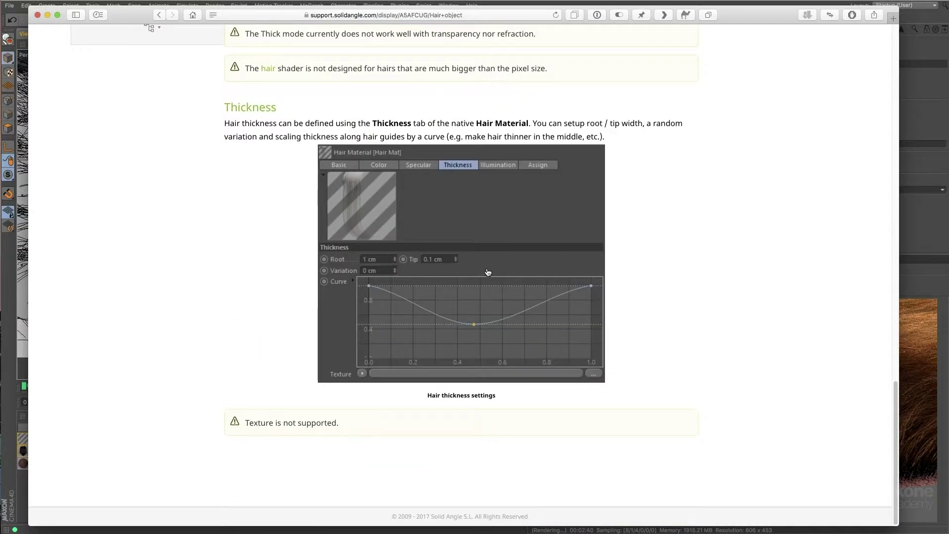
click(923, 431)
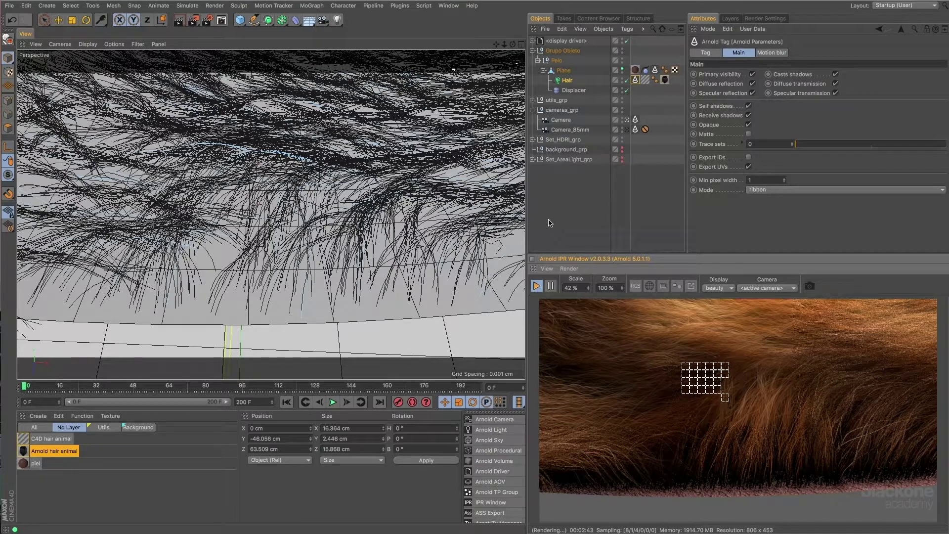